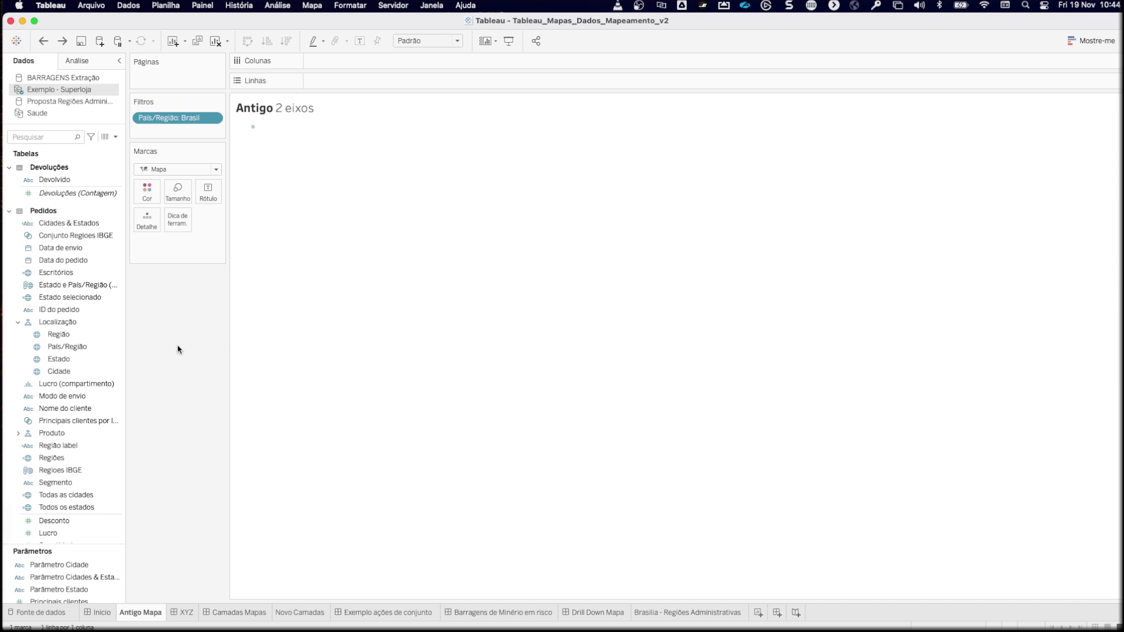
Step: Build a map of Brazil's states from the Estado field
double_click(59, 359)
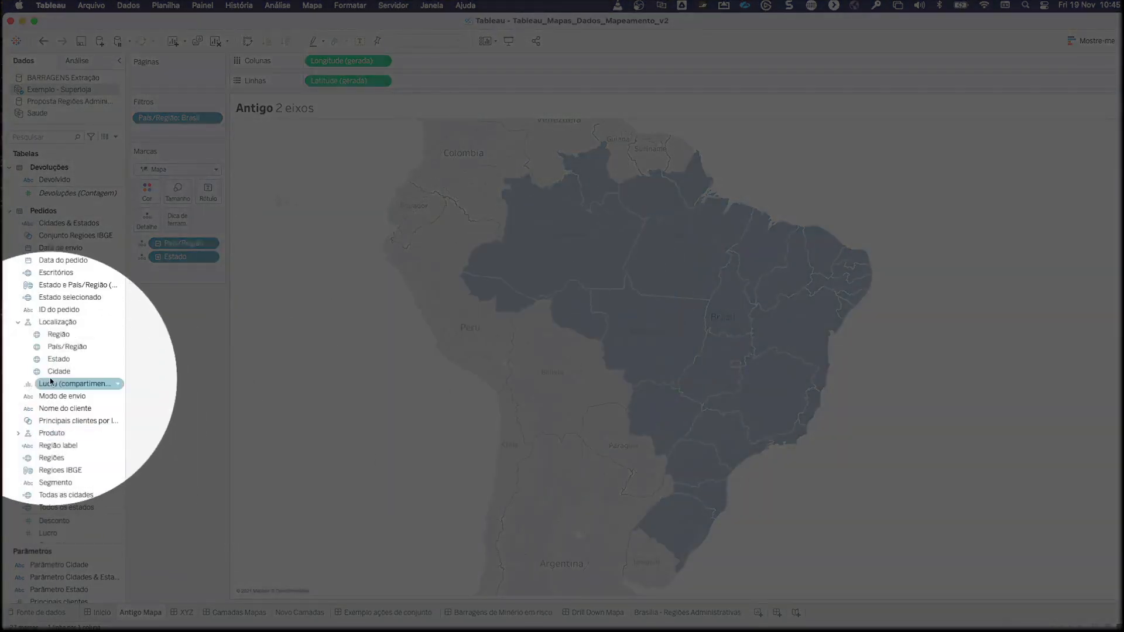
left_click(82, 371)
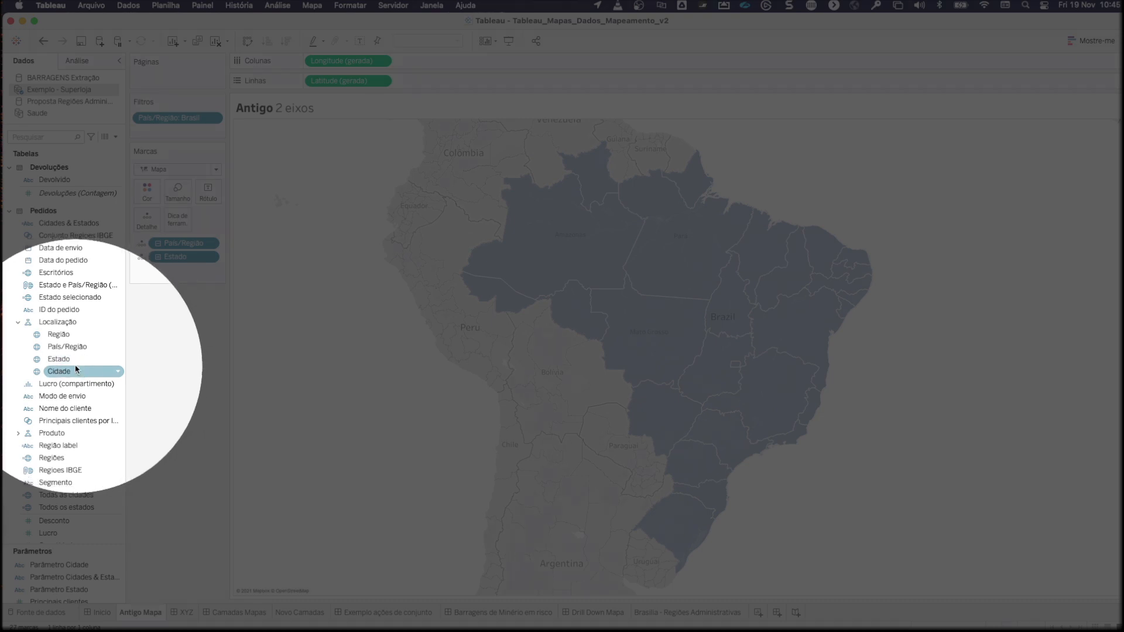
left_click(80, 360)
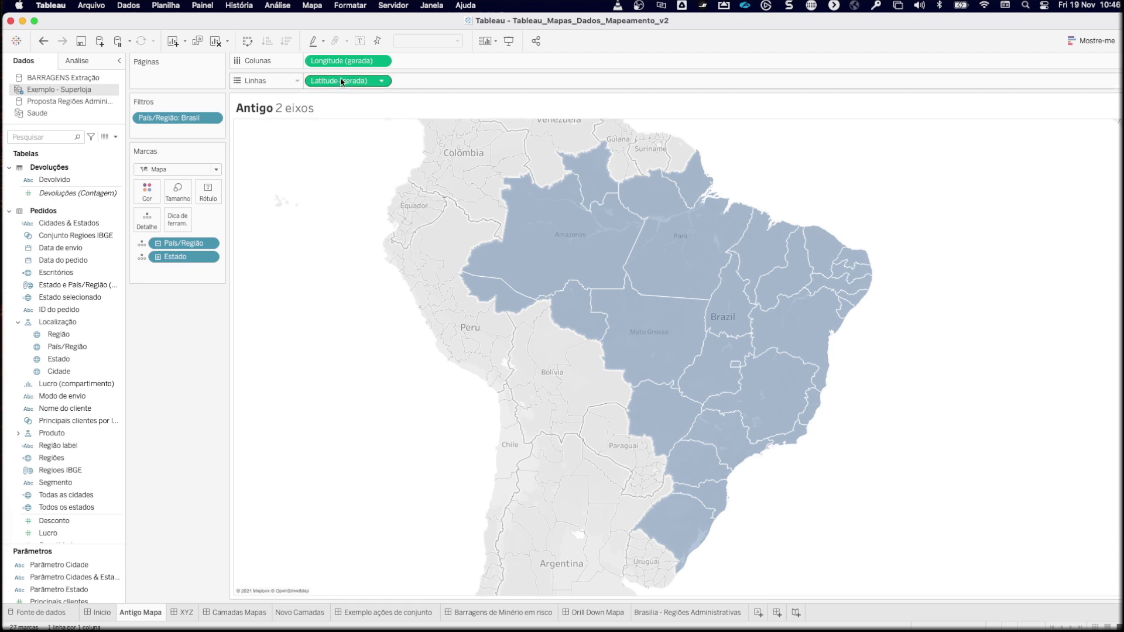
left_click_drag(345, 83, 425, 80)
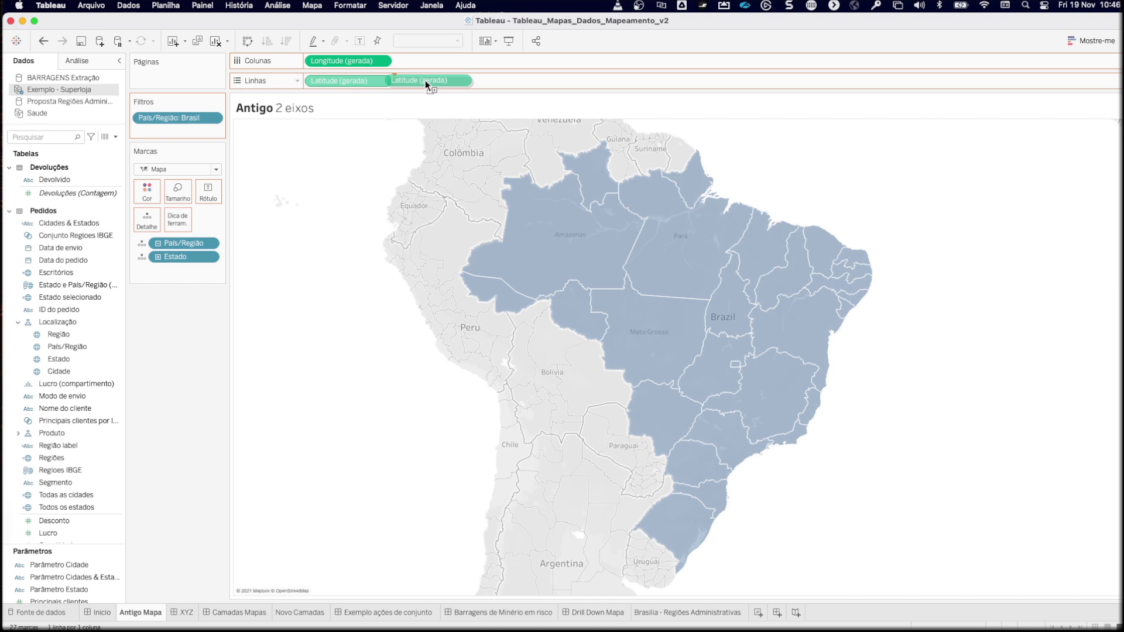
left_click_drag(425, 80, 425, 79)
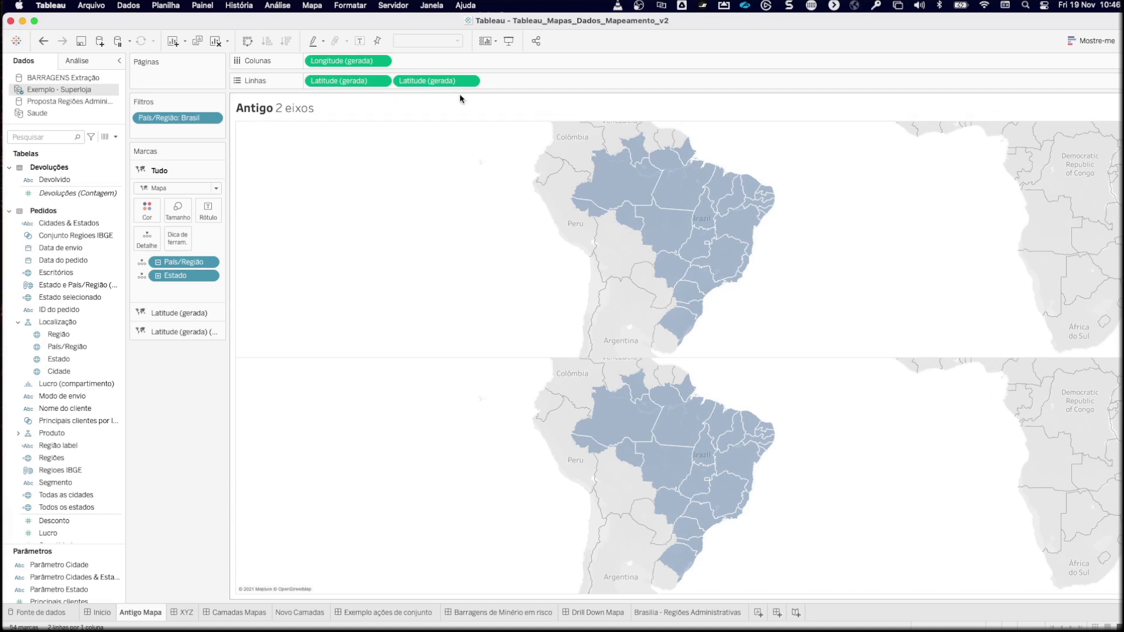
left_click_drag(429, 85, 201, 359)
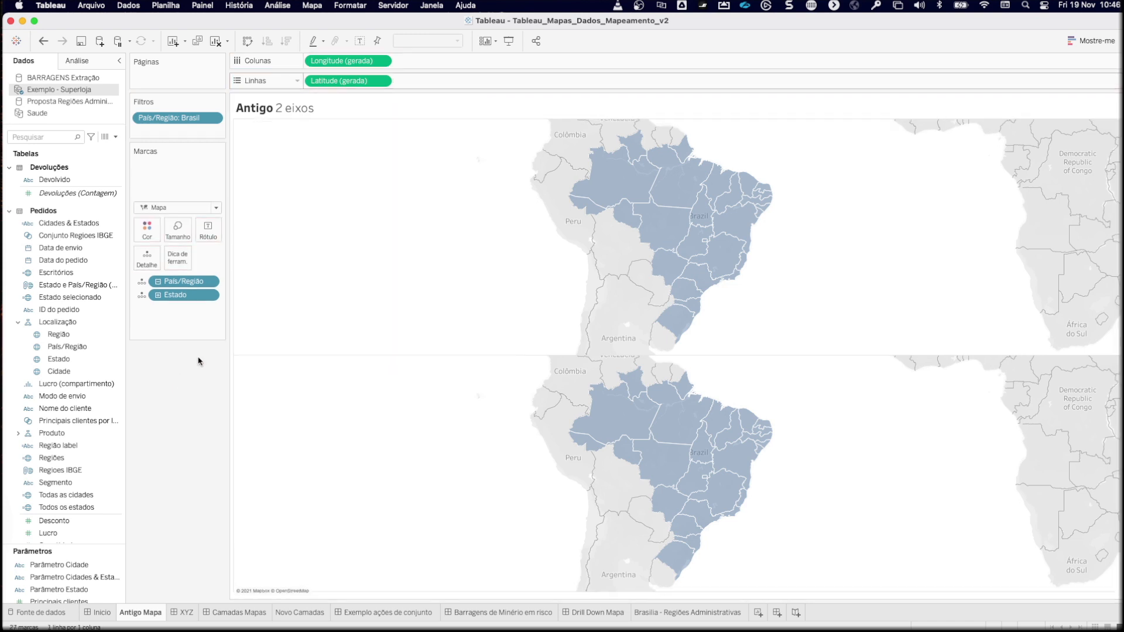
Step: Duplicate Longitude (gerada) in the columns and set the second longitude's mark type to Círculo
left_click_drag(351, 62, 444, 62)
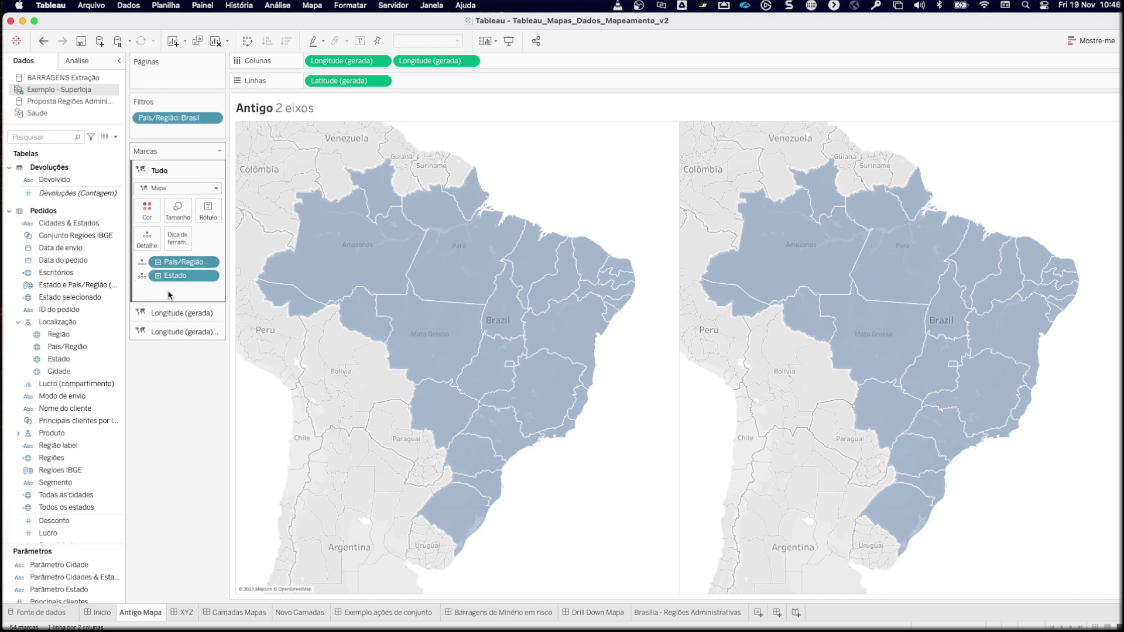
left_click(184, 333)
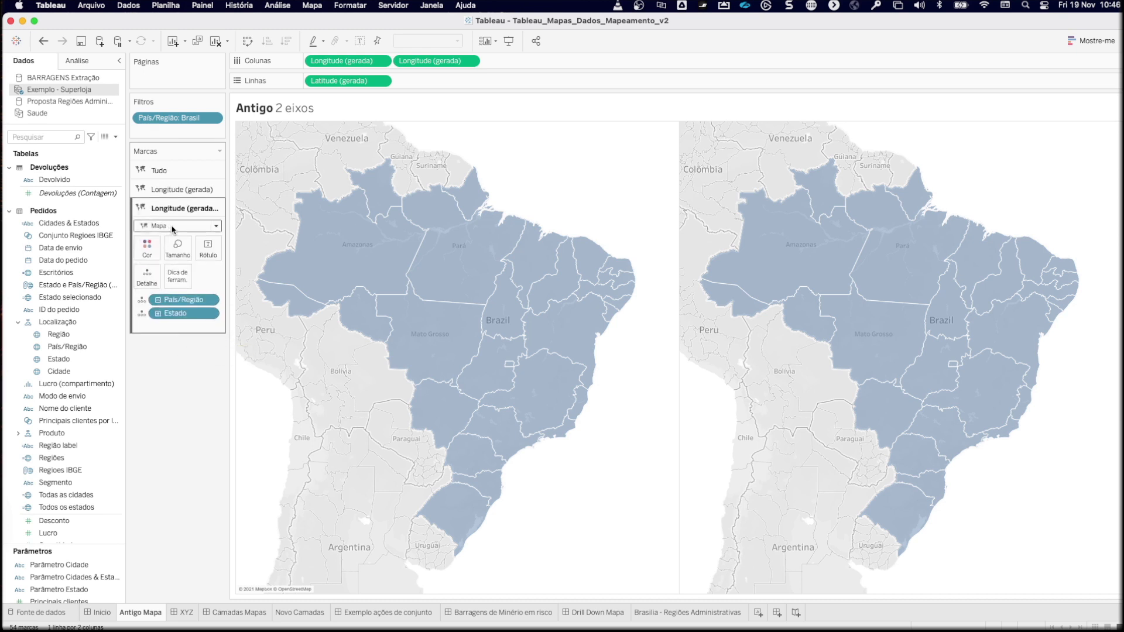
left_click(173, 227)
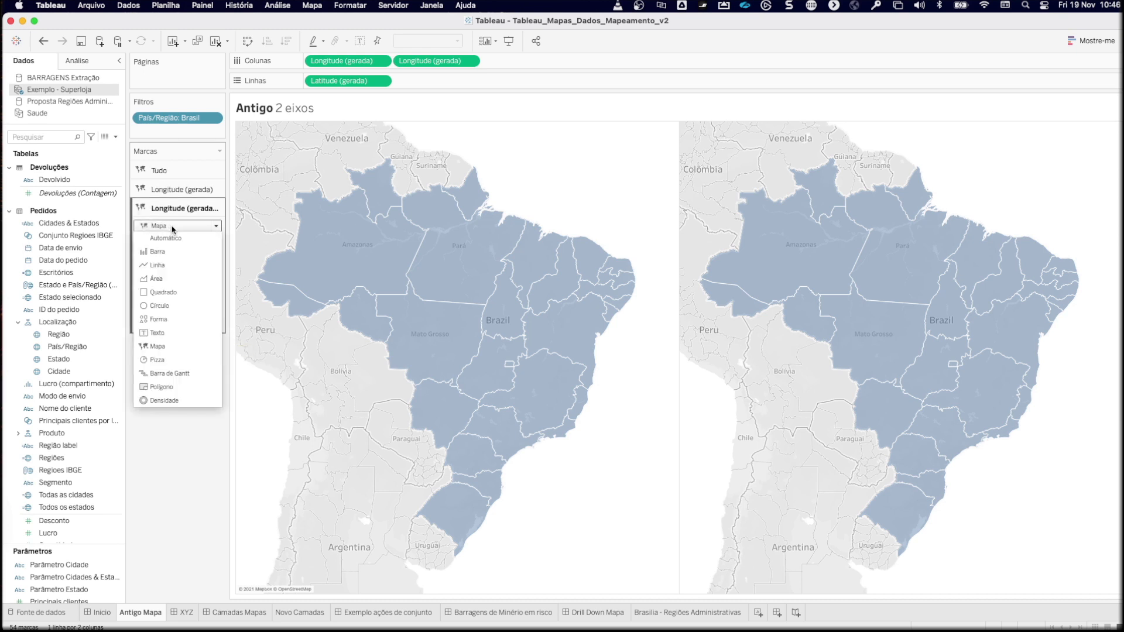
left_click(178, 307)
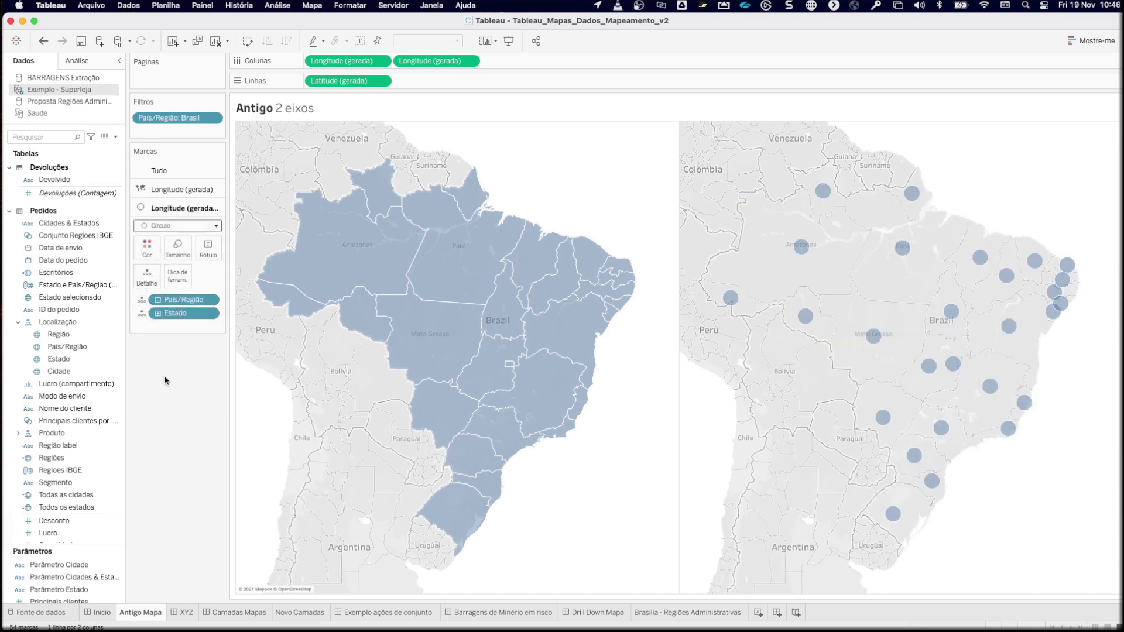
Step: Colour the second map's circles orange and set their opacity to 73%
left_click(147, 250)
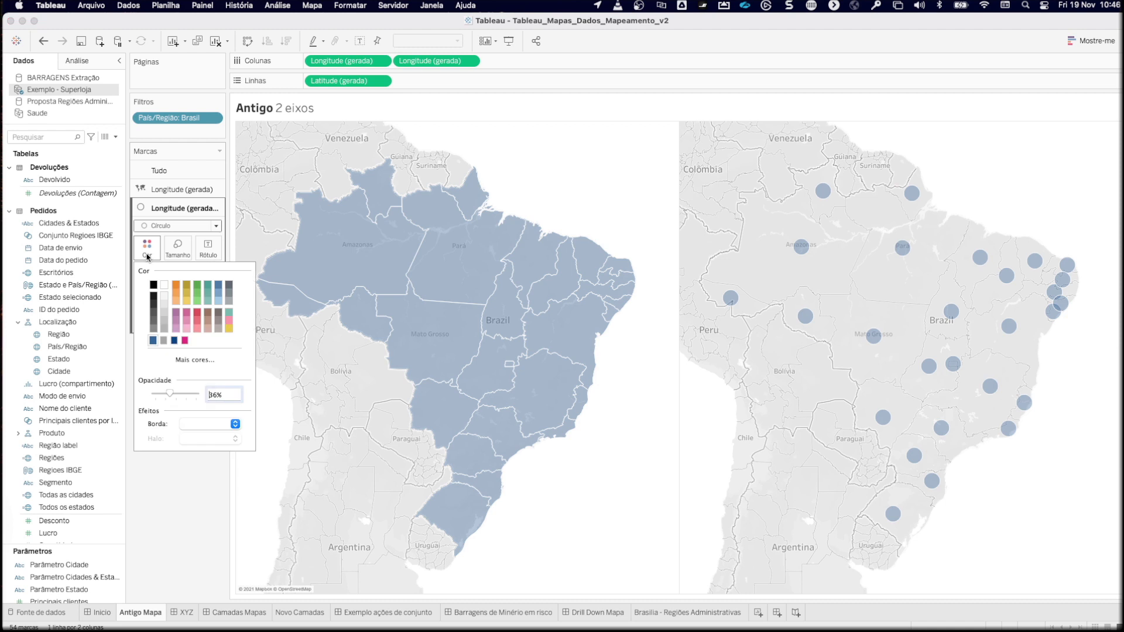
left_click(177, 288)
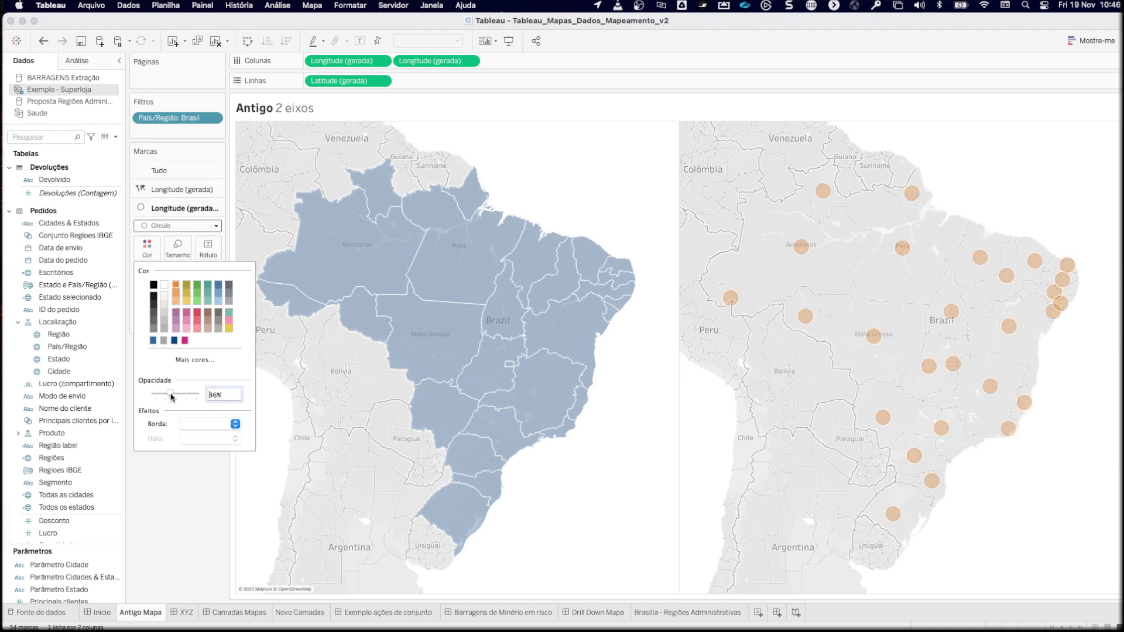
left_click_drag(169, 394, 185, 398)
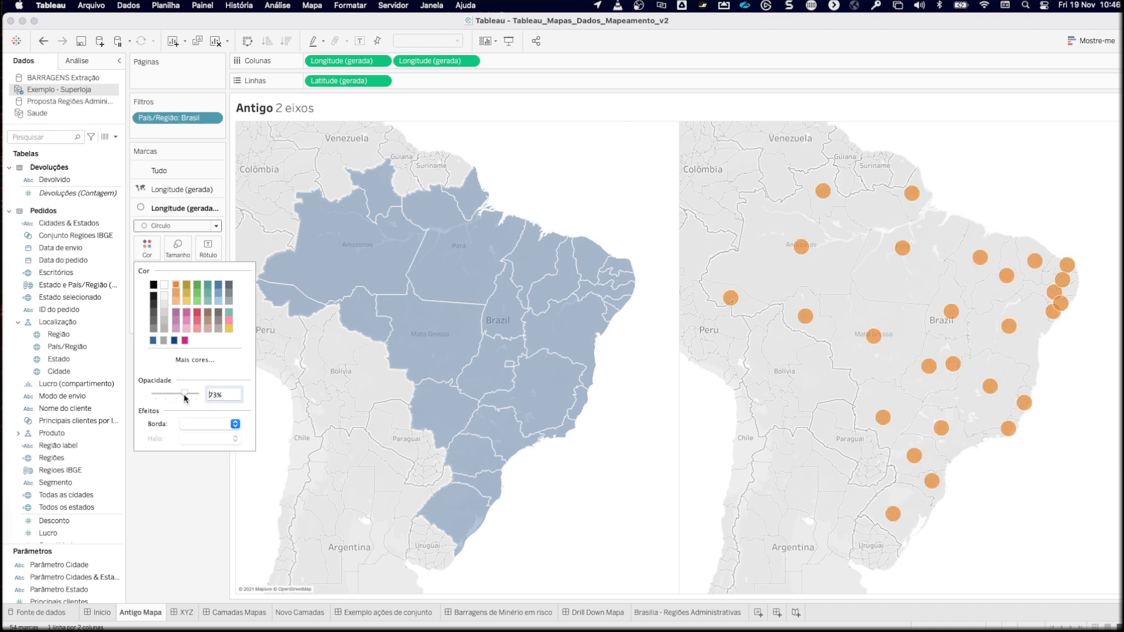
left_click(171, 473)
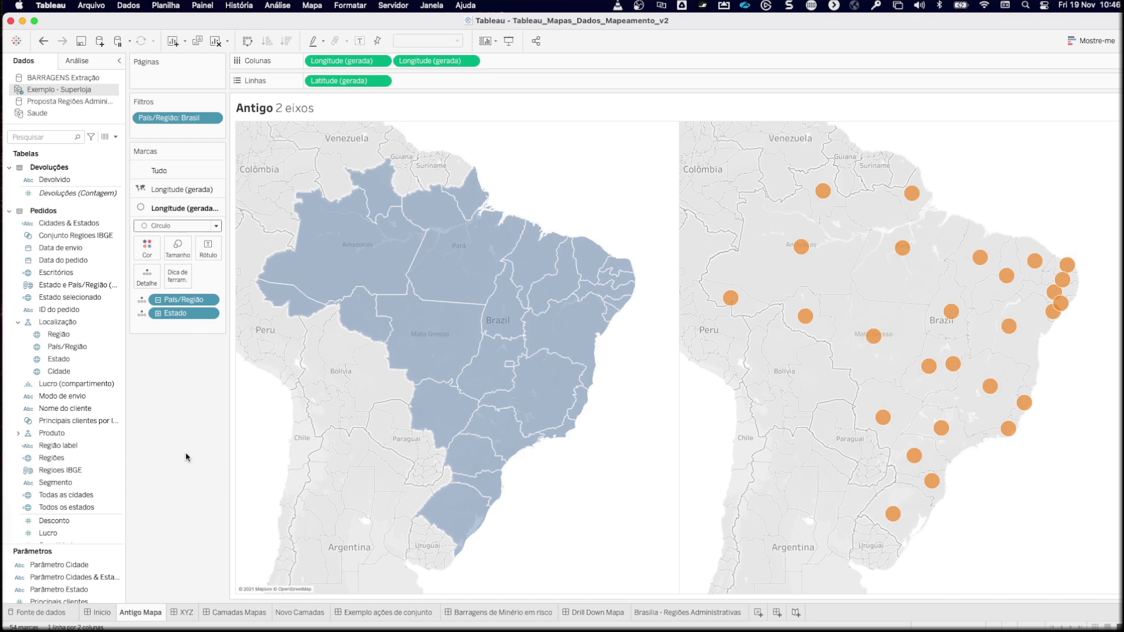
Step: Size the circles by Vendas and overlay the two maps with a dual axis on the second longitude
left_click(63, 497)
scroll(63, 495, "down", 5)
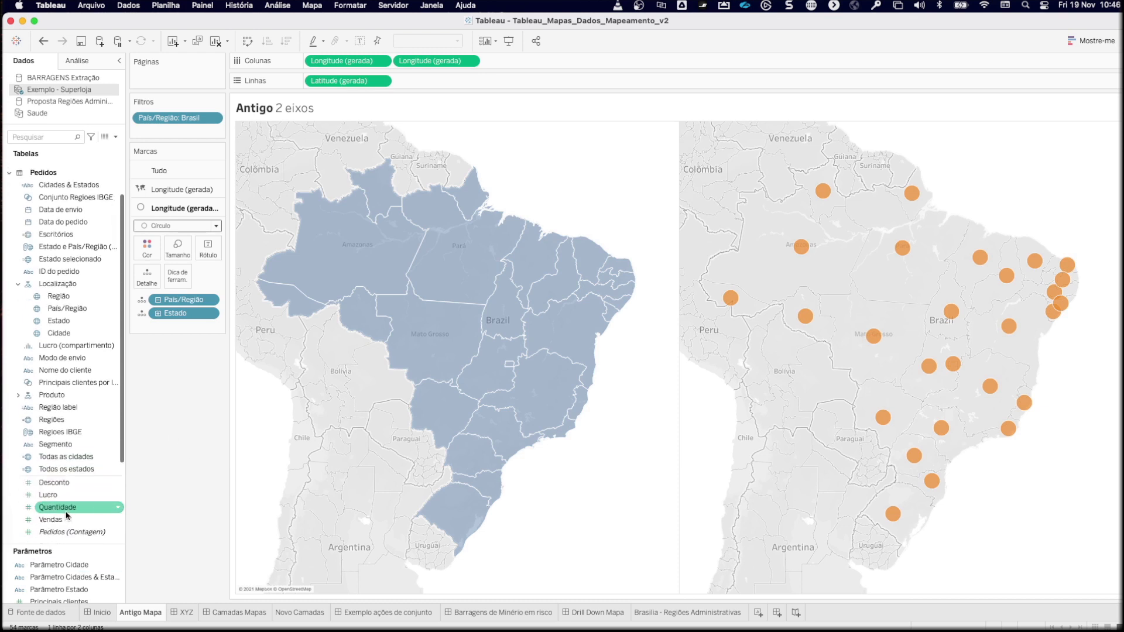
left_click_drag(65, 476, 185, 251)
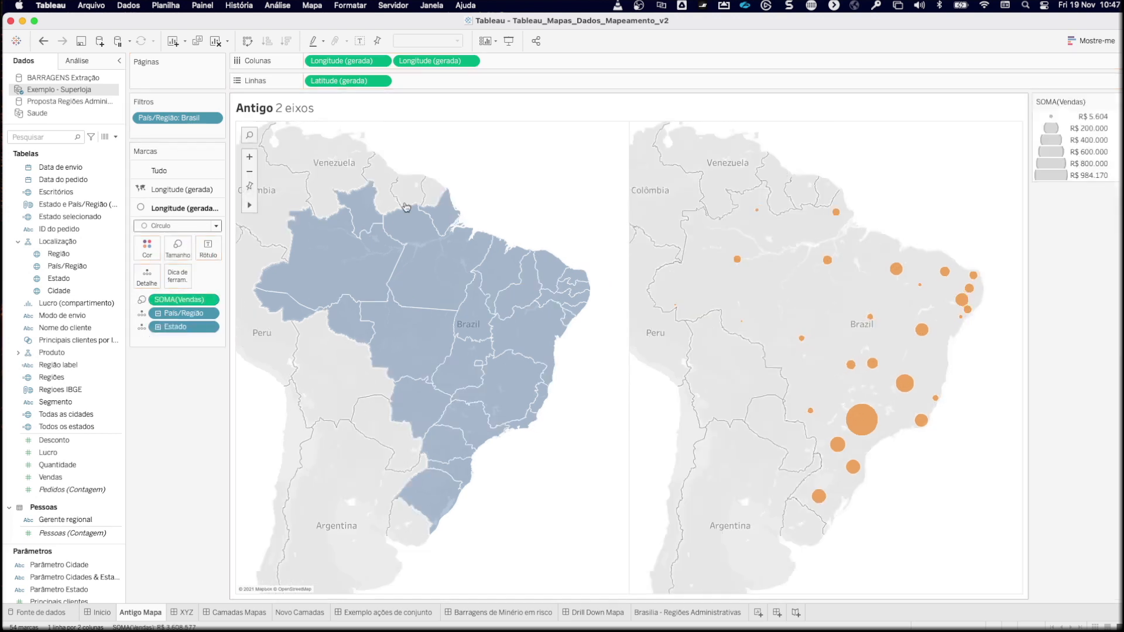
left_click(469, 61)
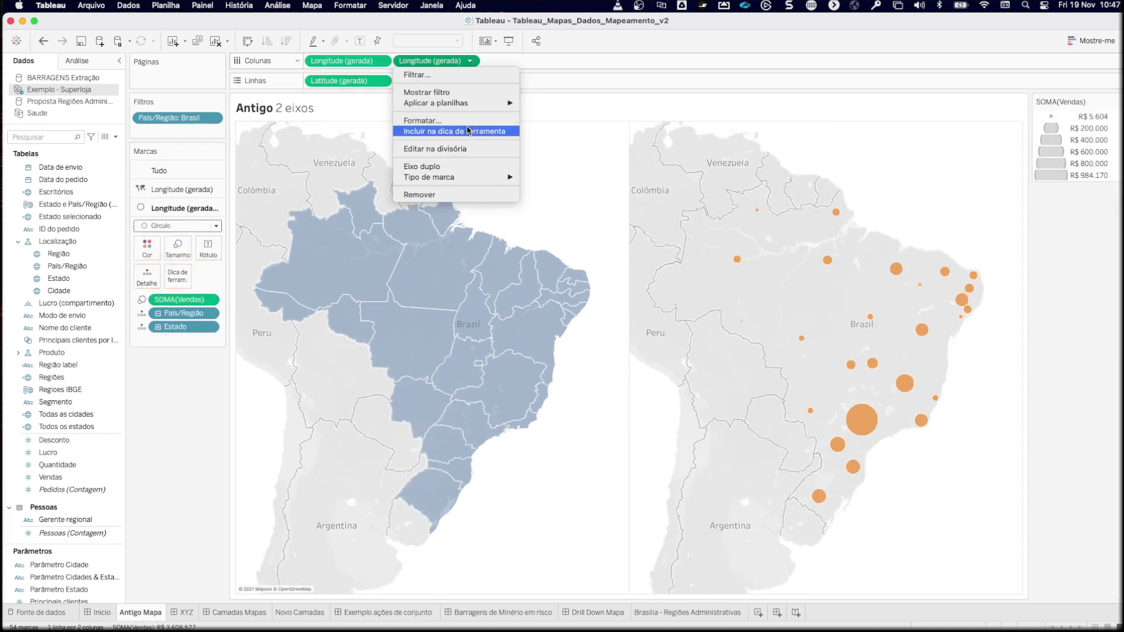
left_click(441, 168)
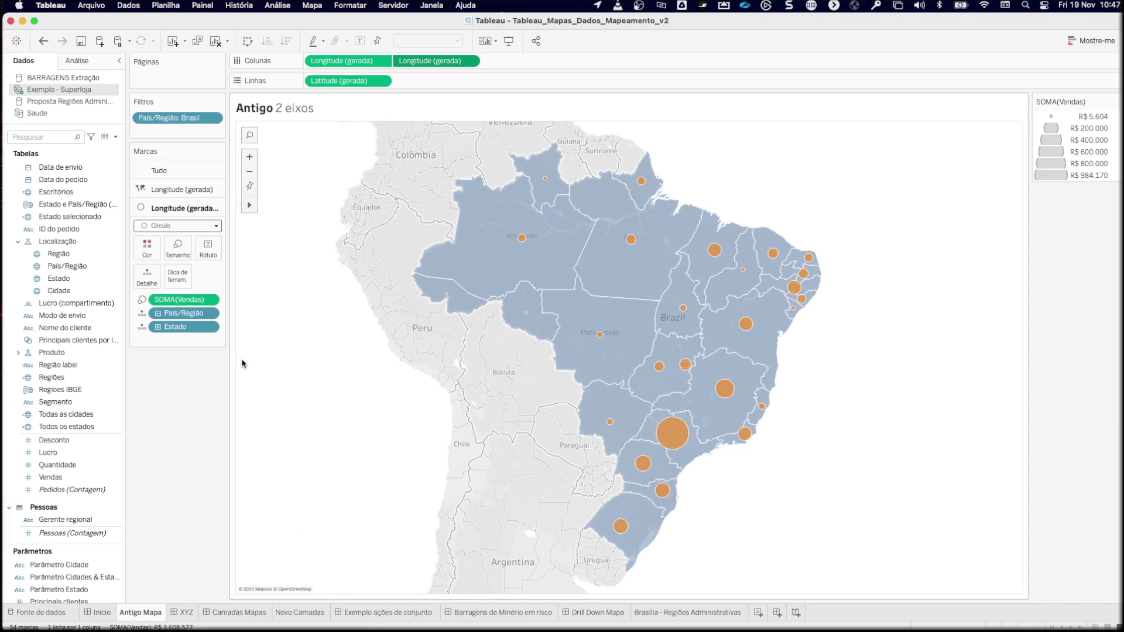
Step: Expand Estado to the Cidade level in the circle marks, then open the XYZ dashboard
left_click(158, 327)
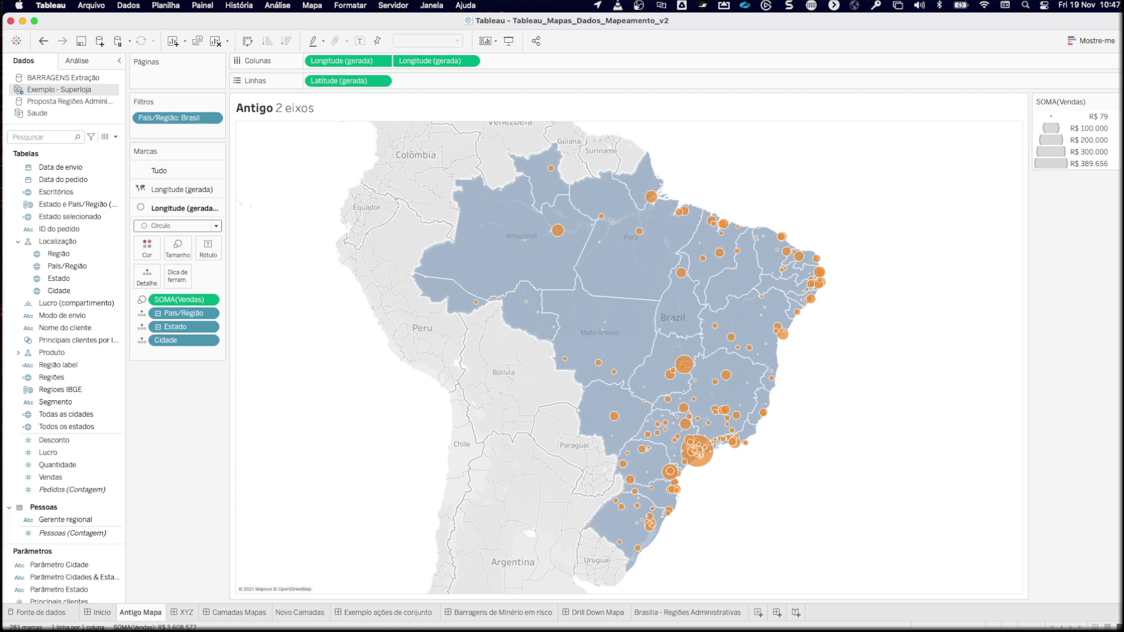
left_click(186, 612)
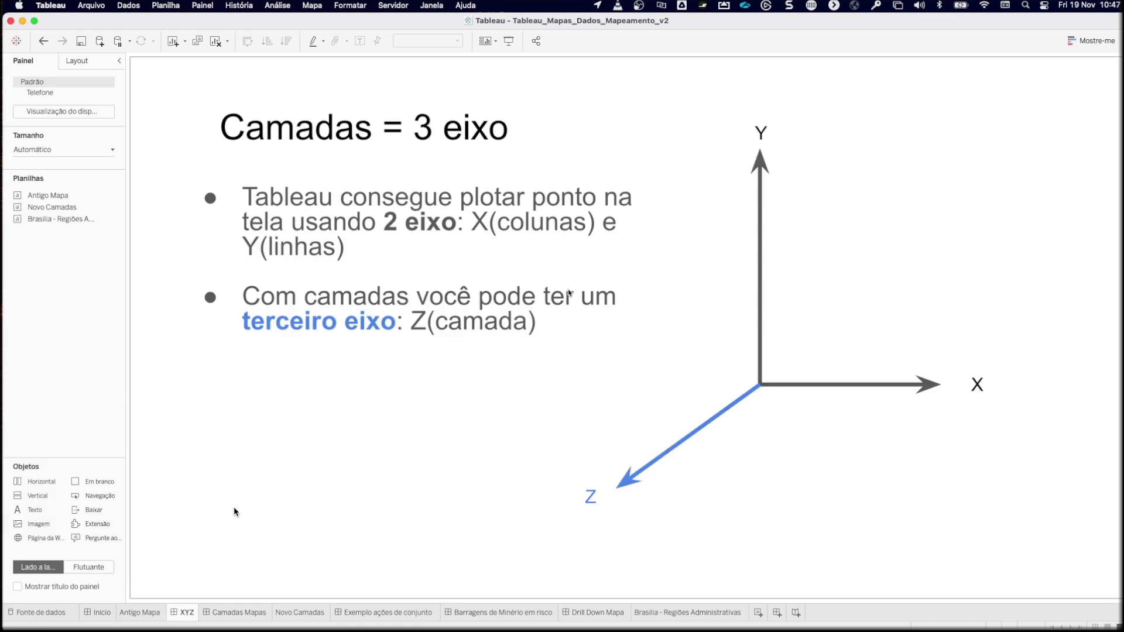
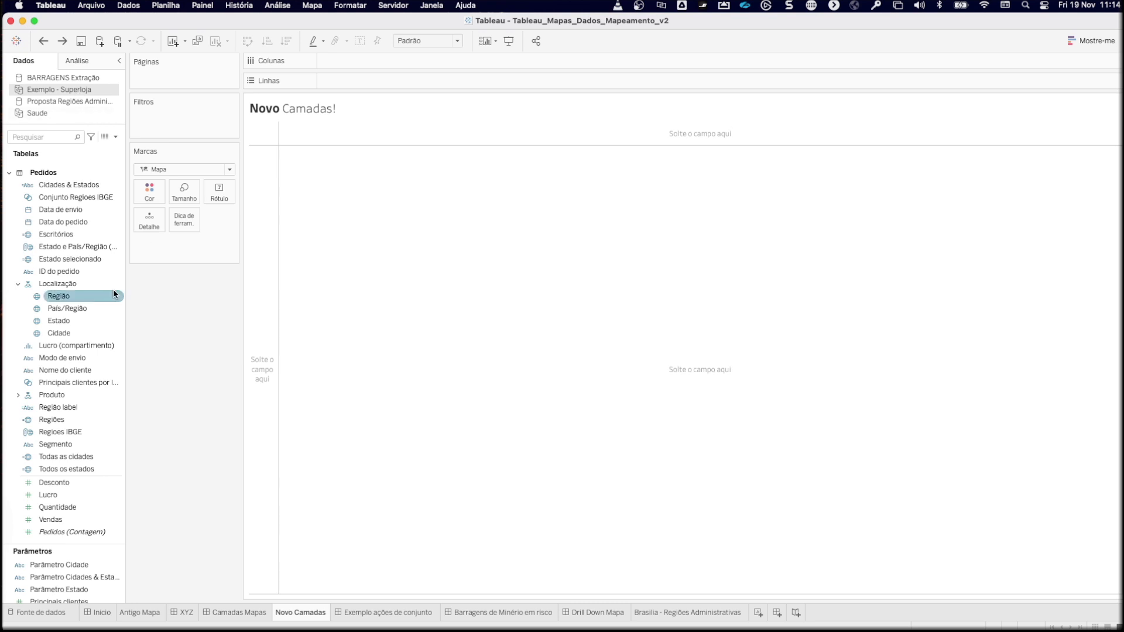
Step: Build a map from Estado on the Novo Camadas sheet and colour the states by Regioes IBGE
left_click(63, 323)
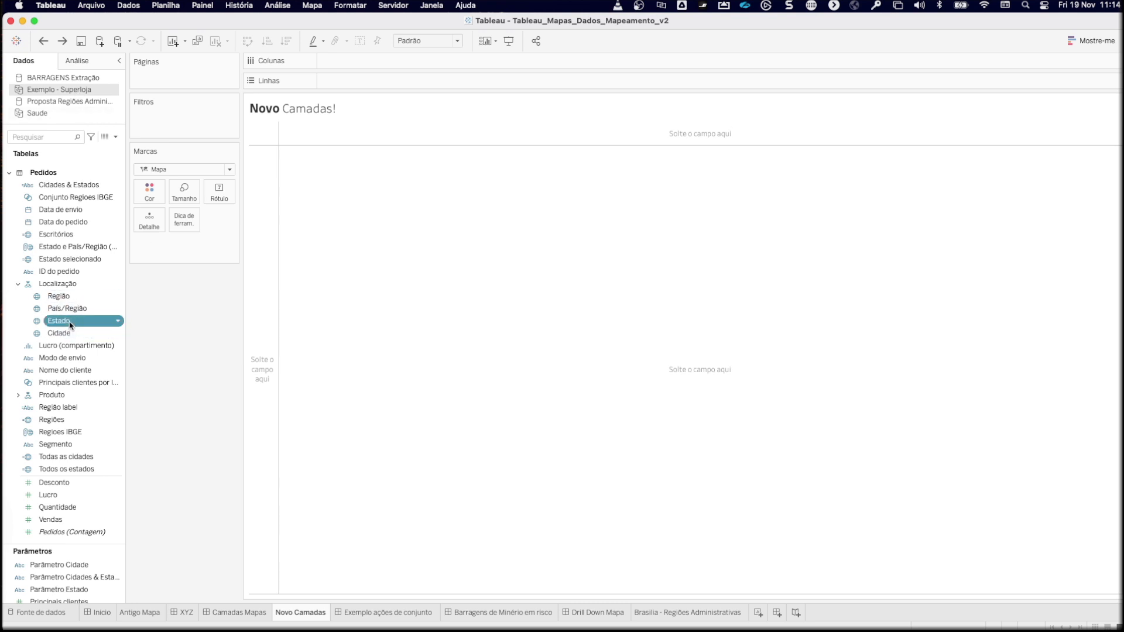
double_click(69, 323)
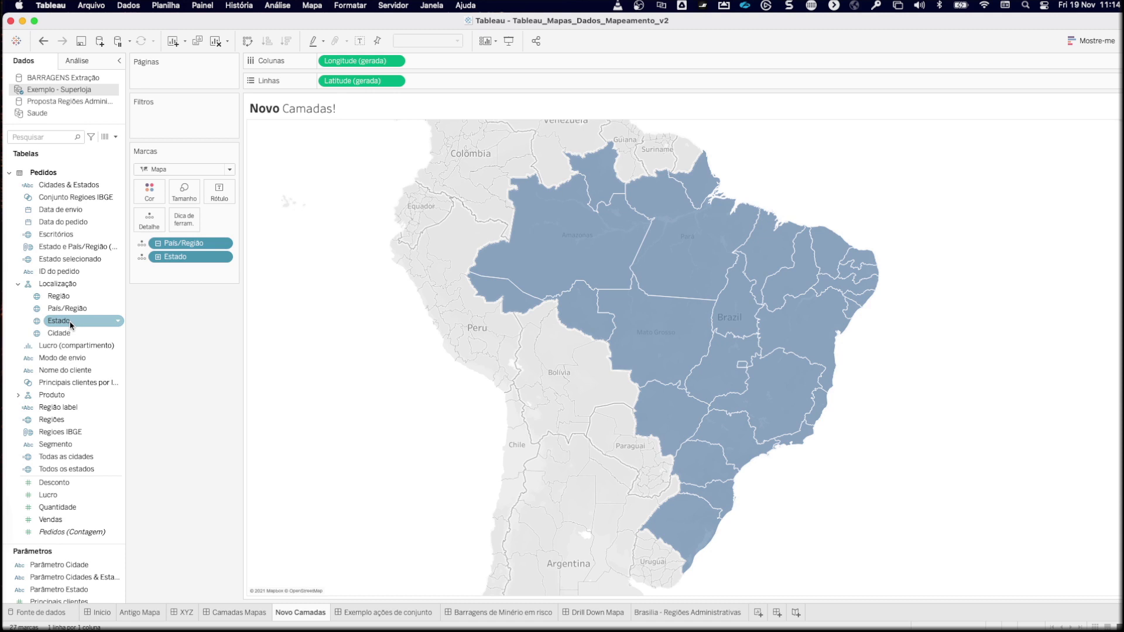
left_click_drag(68, 431, 142, 192)
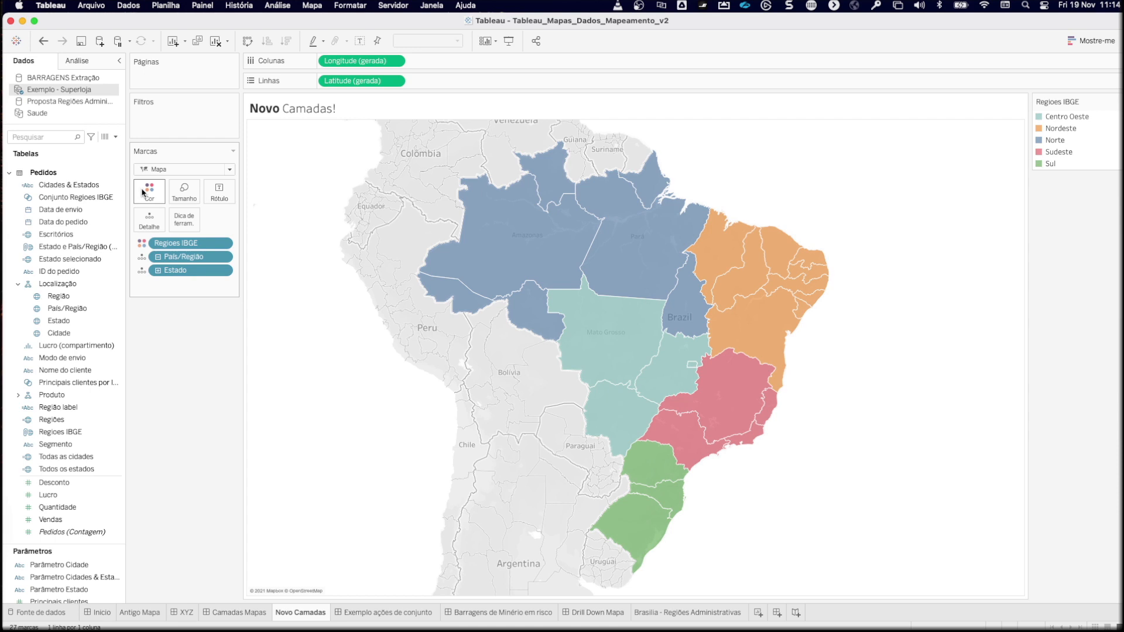
Step: Move Regioes IBGE from the state map's colour into a new marks layer on the map
left_click_drag(183, 246, 356, 146)
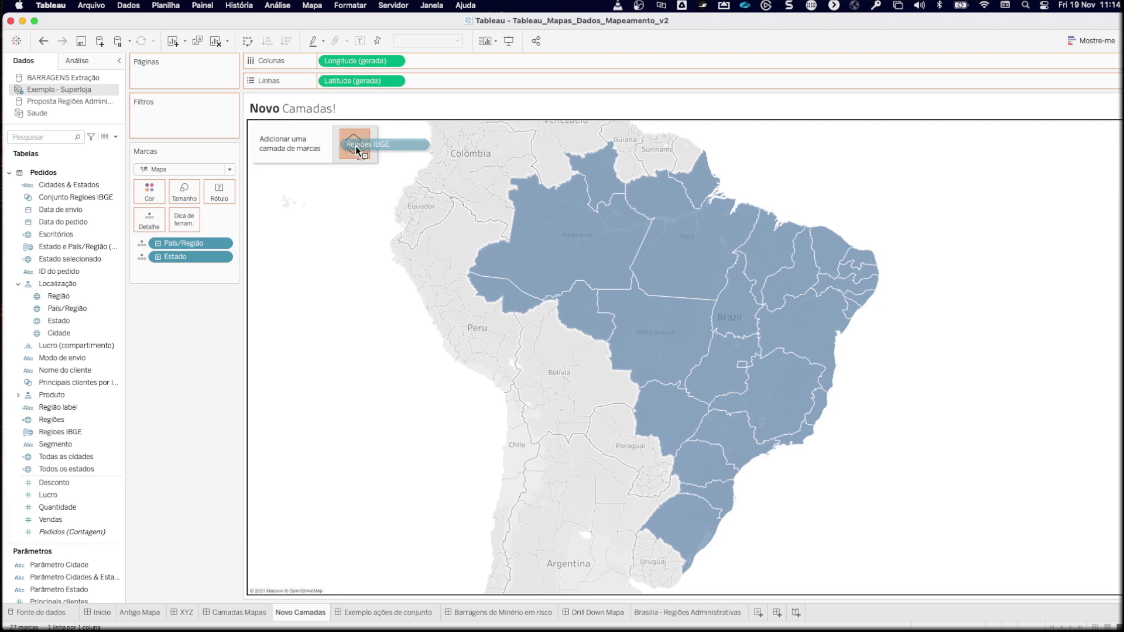
left_click_drag(357, 150, 356, 151)
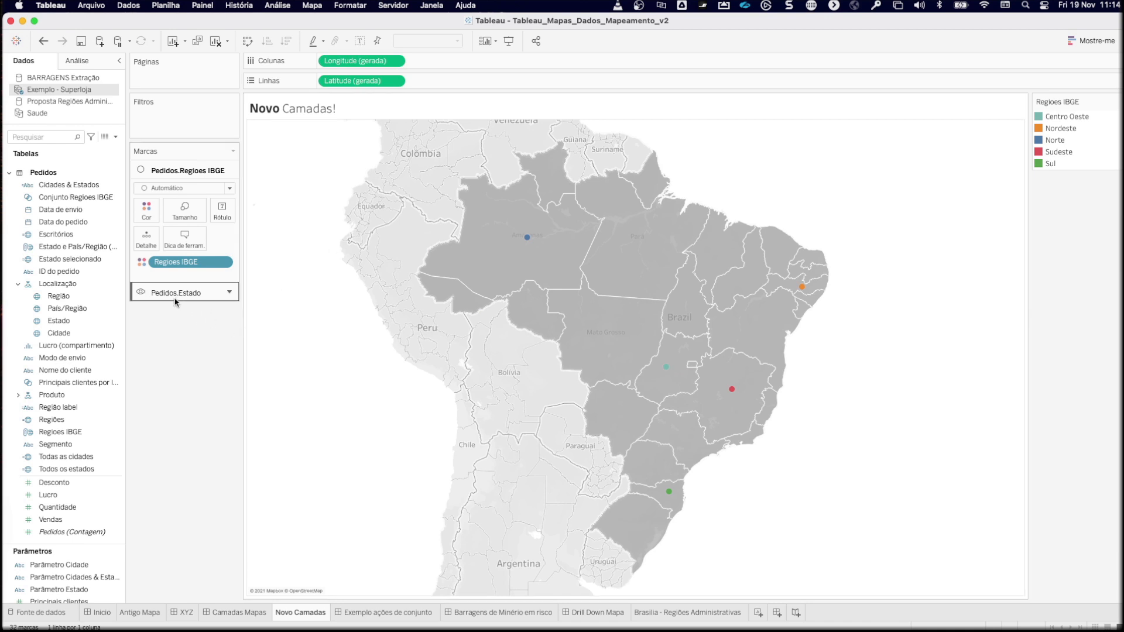
Step: Hide the Estado layer and set the Regioes IBGE layer's mark type to Mapa
left_click(140, 293)
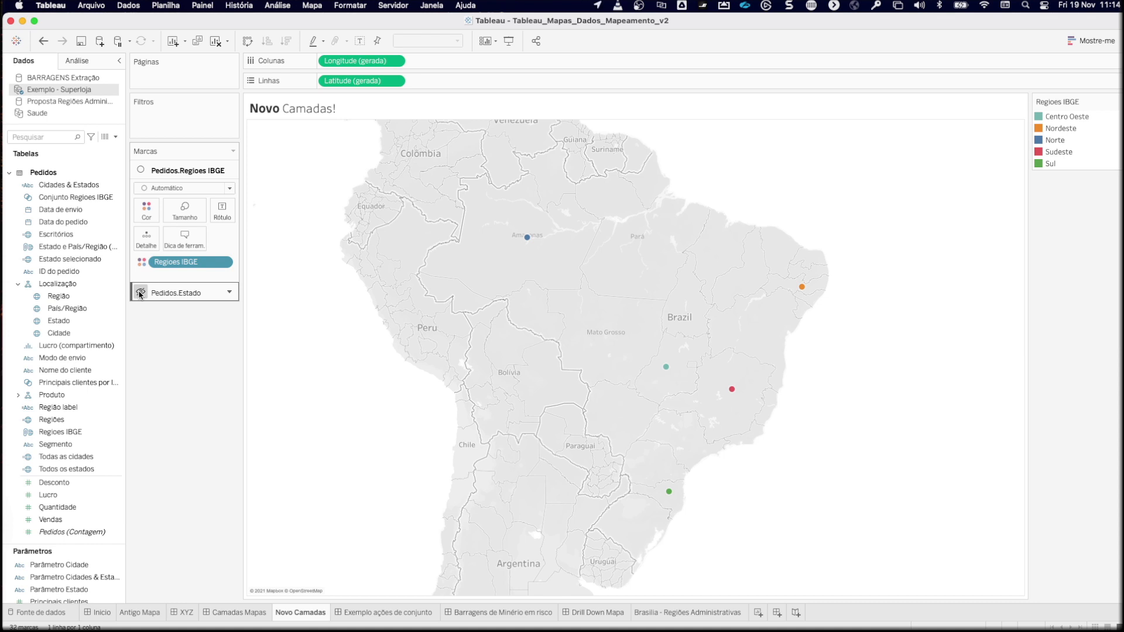
left_click(189, 188)
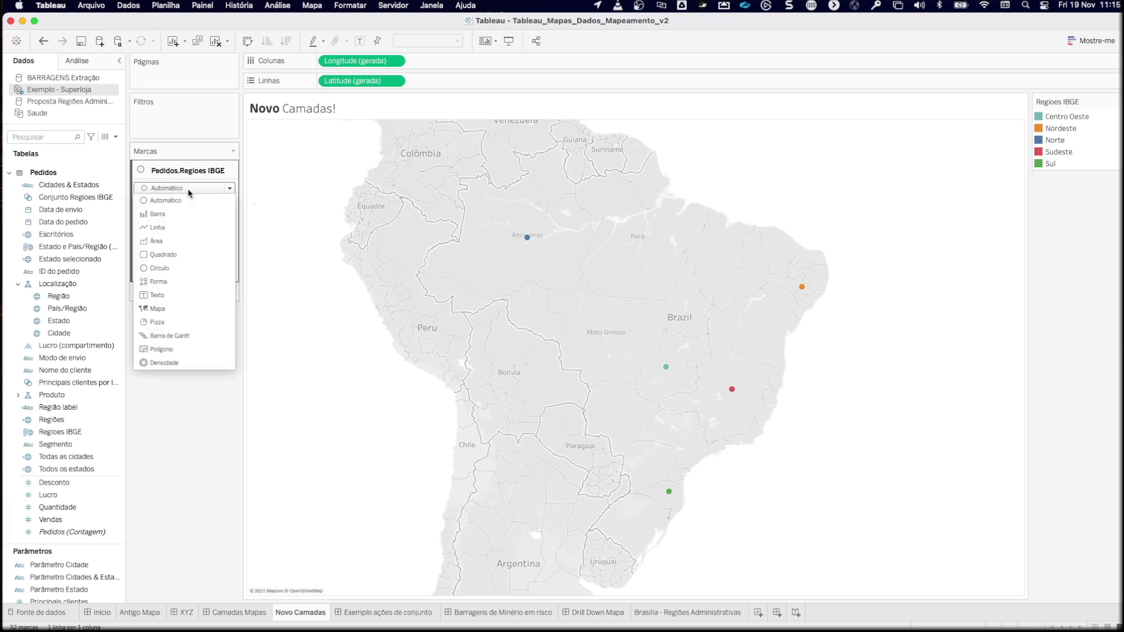
left_click(197, 309)
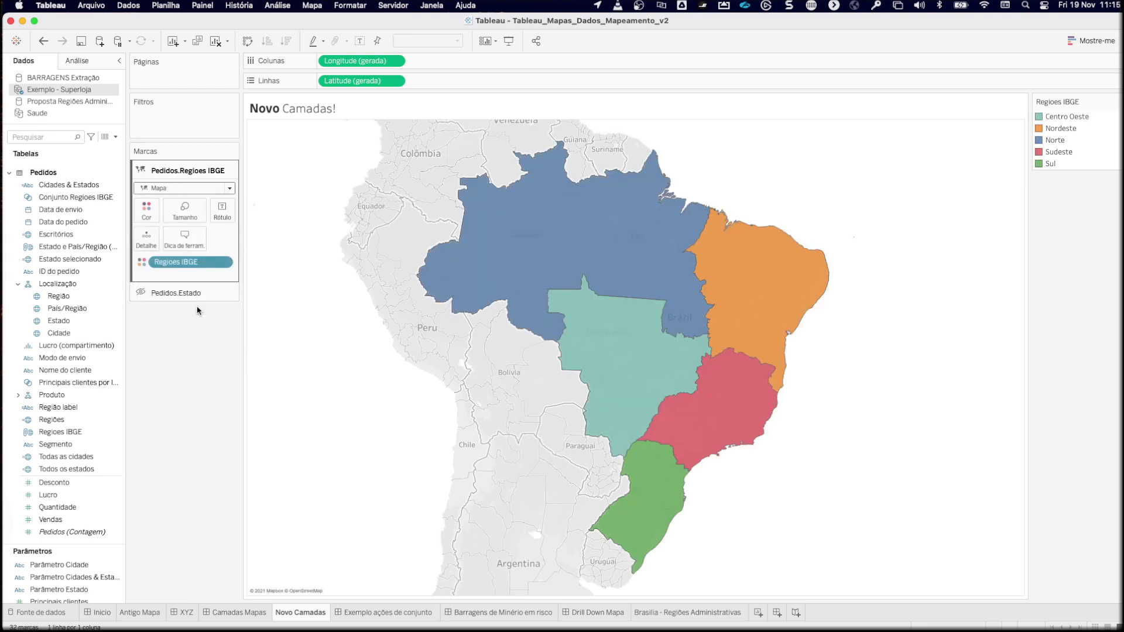
Step: Set the Regioes IBGE layer's opacity to 55% and give its regions a black border
left_click(158, 218)
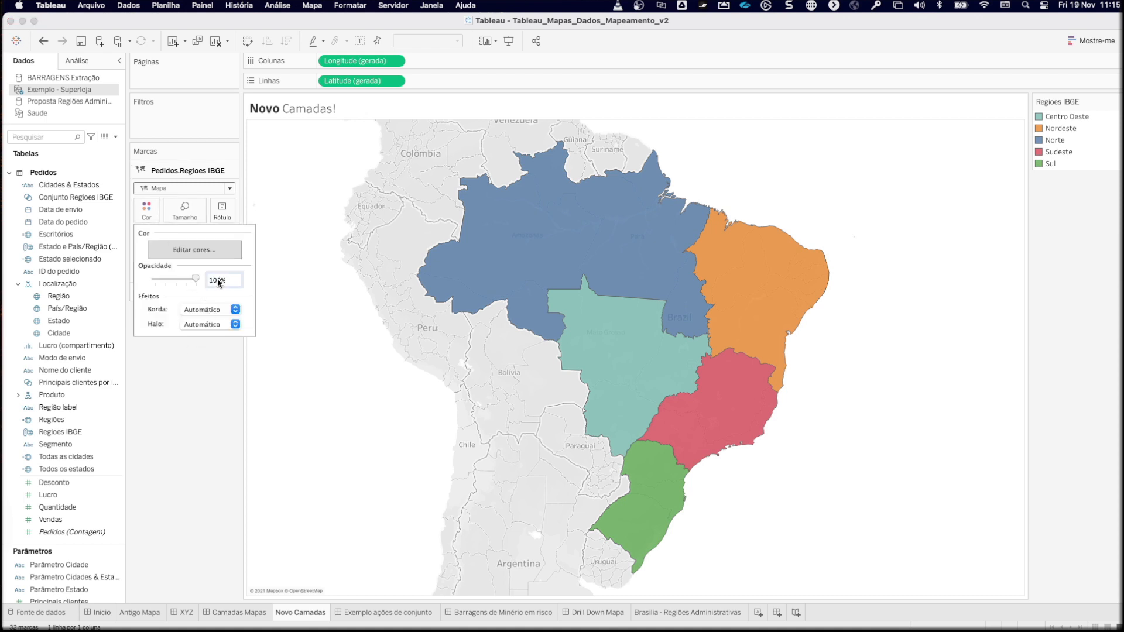
left_click_drag(196, 280, 180, 285)
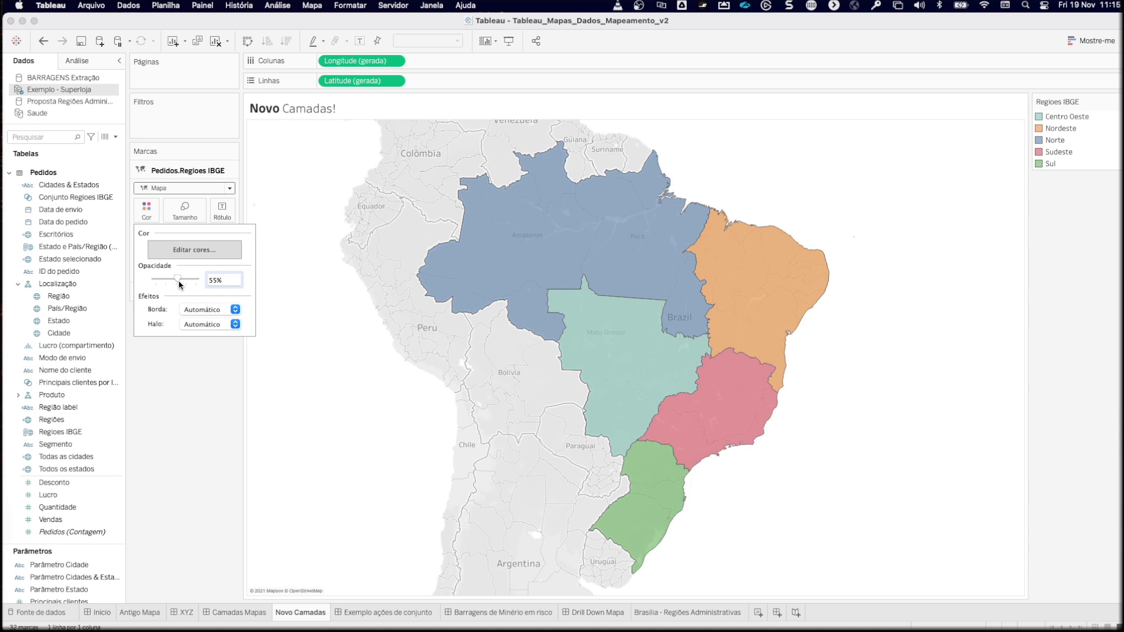
left_click(193, 311)
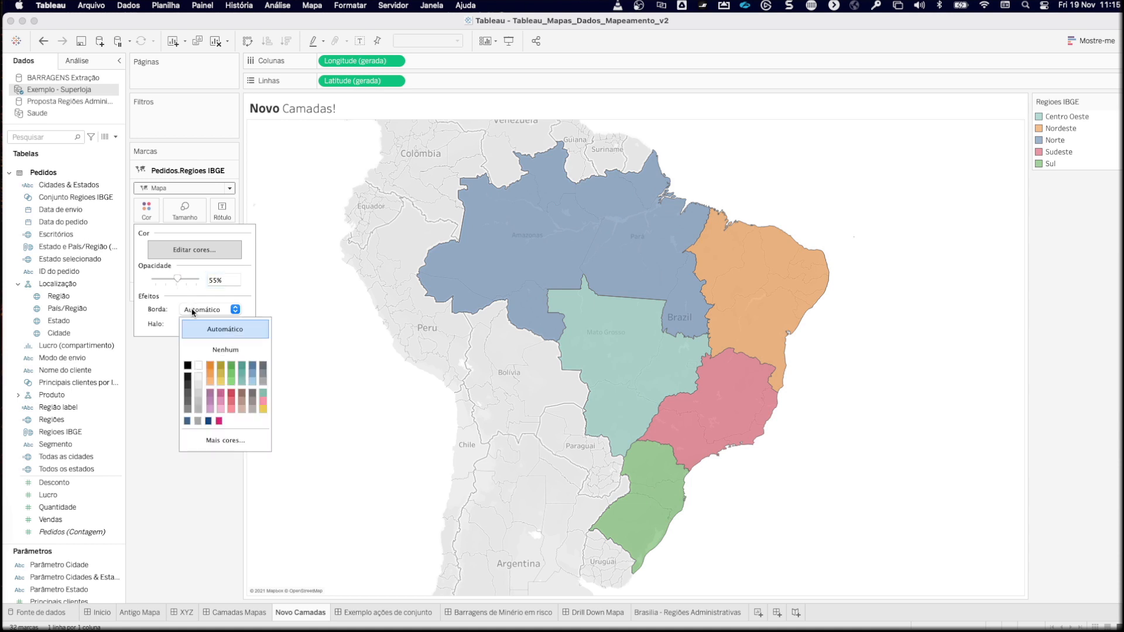
left_click(187, 368)
left_click(149, 361)
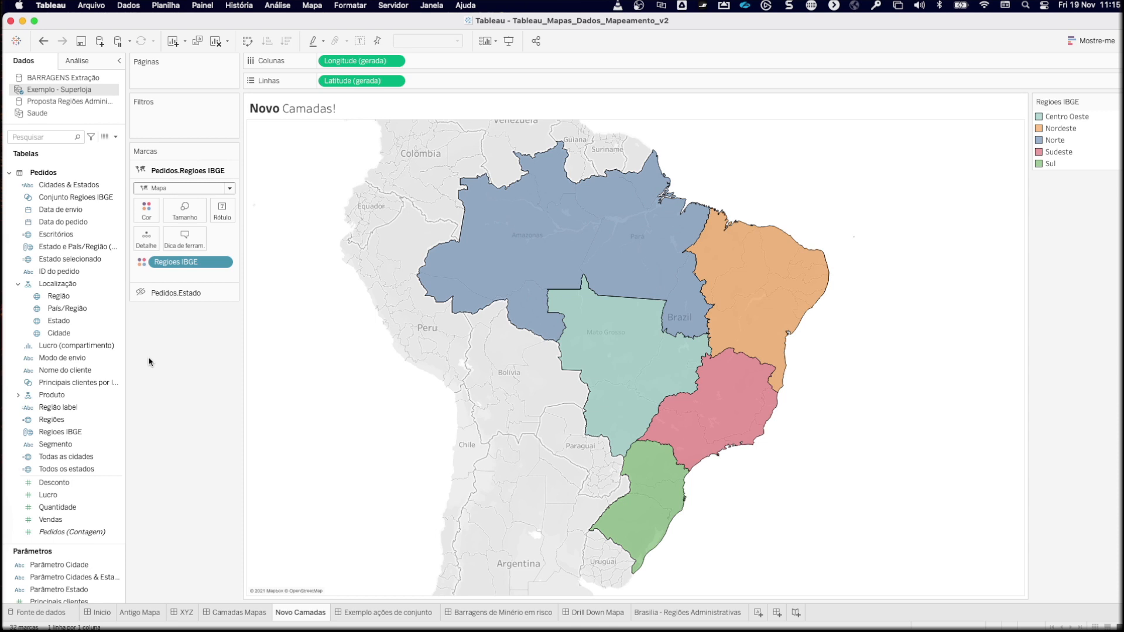
Step: Show the Estado layer again and open its mark settings
left_click(141, 292)
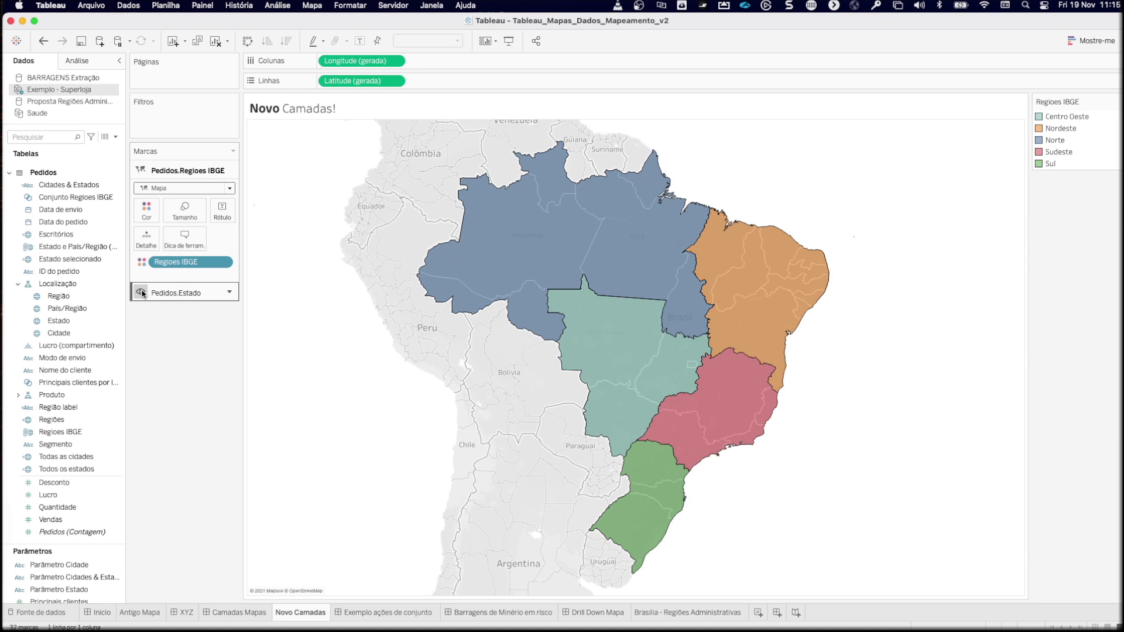
left_click(179, 295)
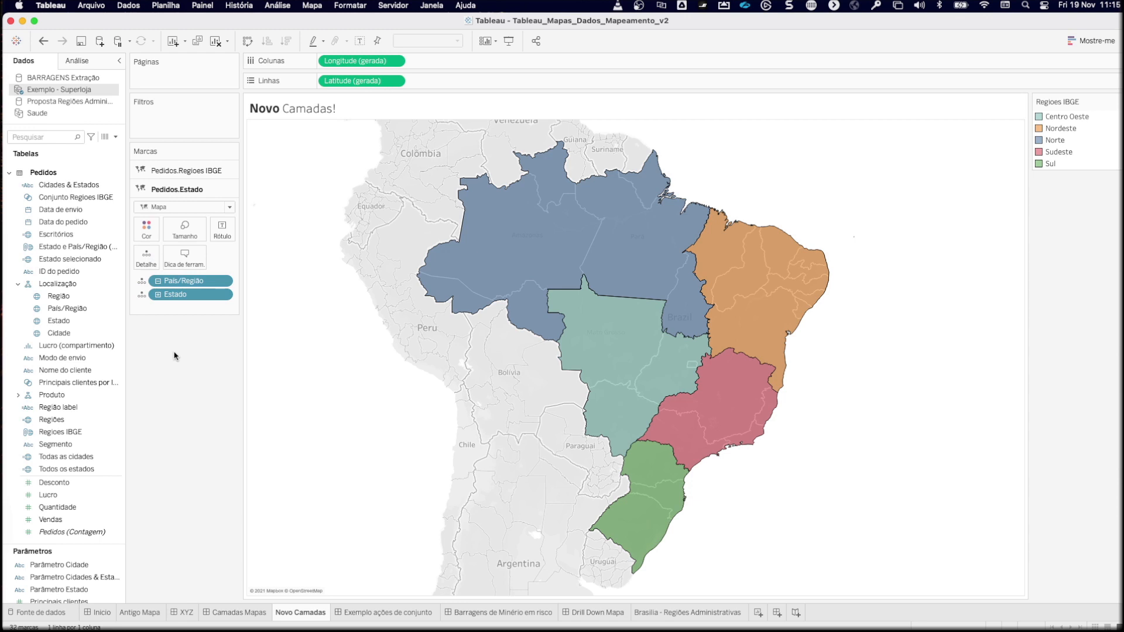
Step: Colour the Estado layer by Vendas and hide the Regioes IBGE layer
left_click_drag(71, 521, 148, 236)
mouse_move(142, 174)
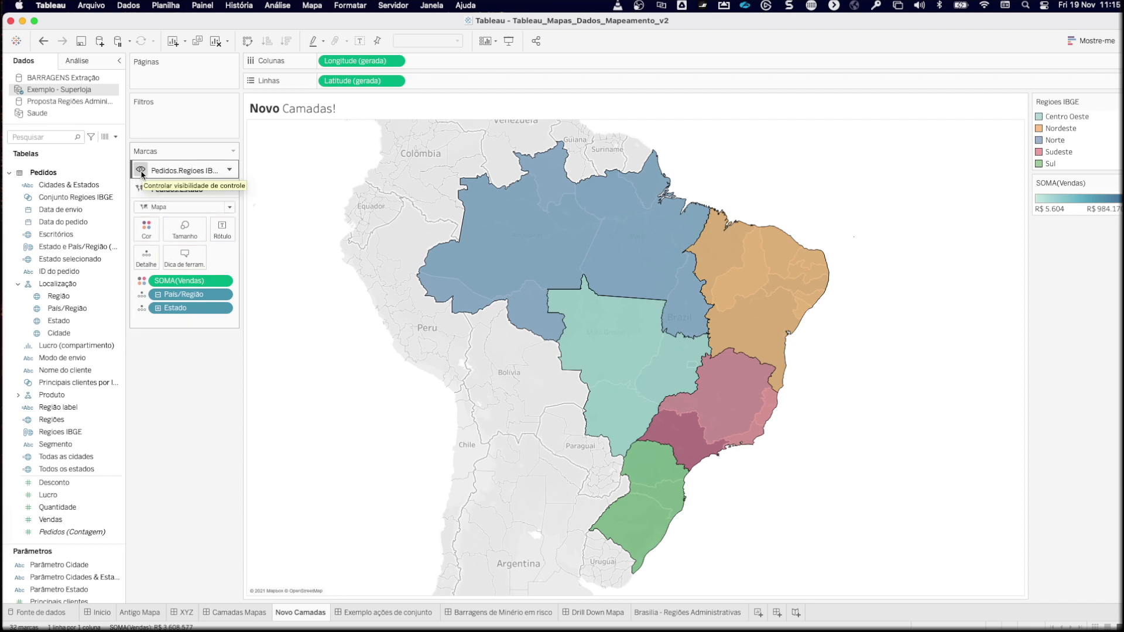
left_click(141, 170)
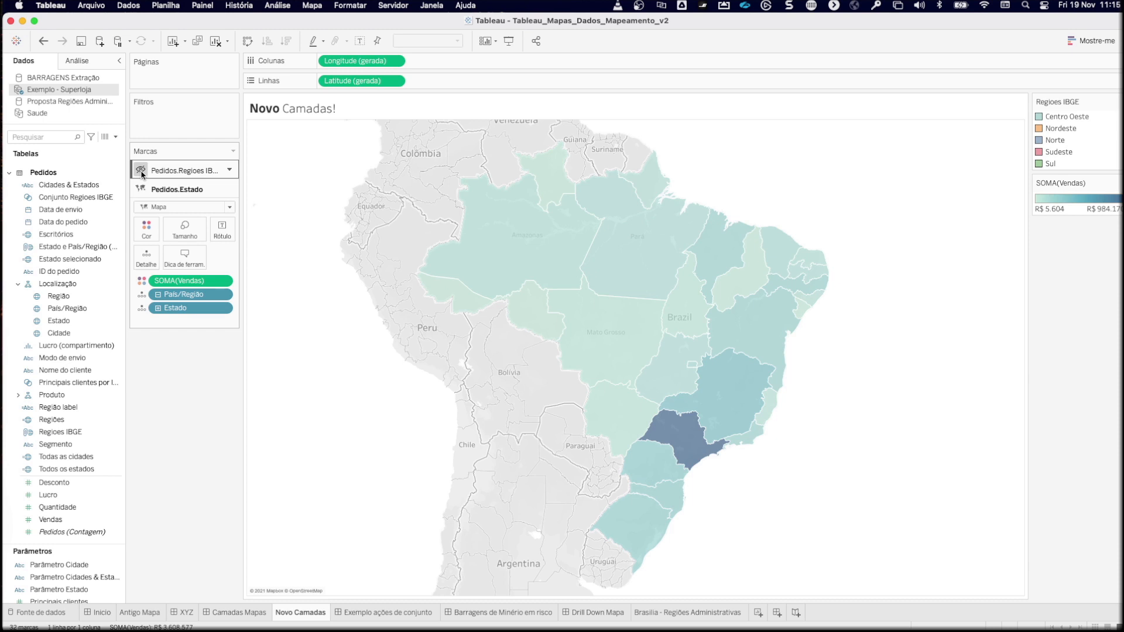
left_click(141, 171)
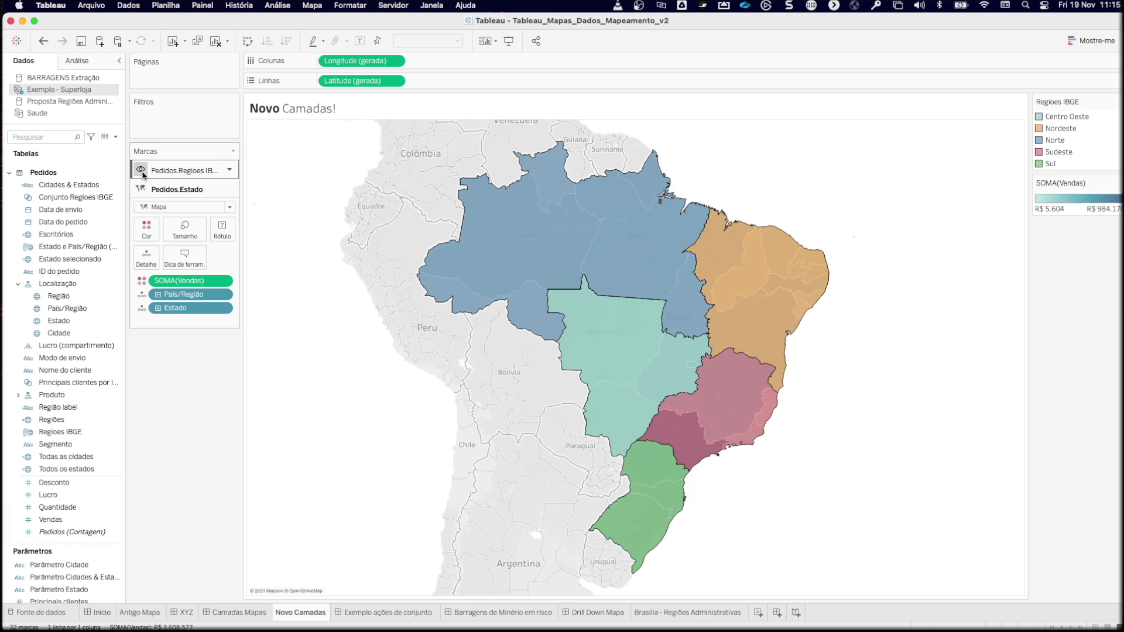
left_click(141, 171)
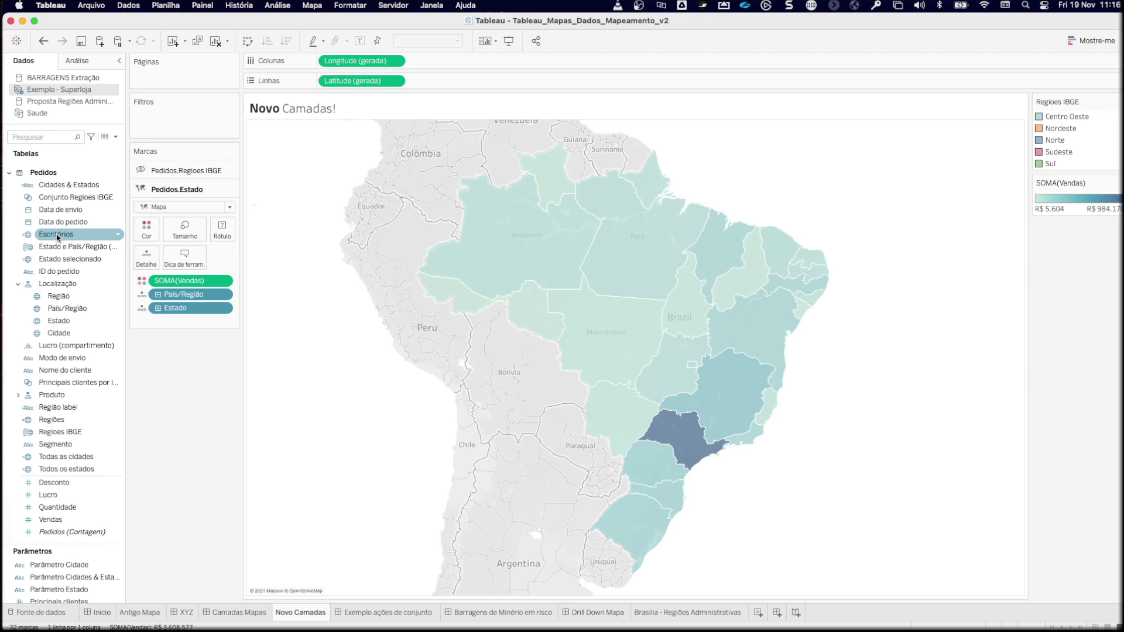
Step: Add Escritórios to the map as a new marks layer and show its marks as filled star shapes
left_click_drag(58, 236, 344, 140)
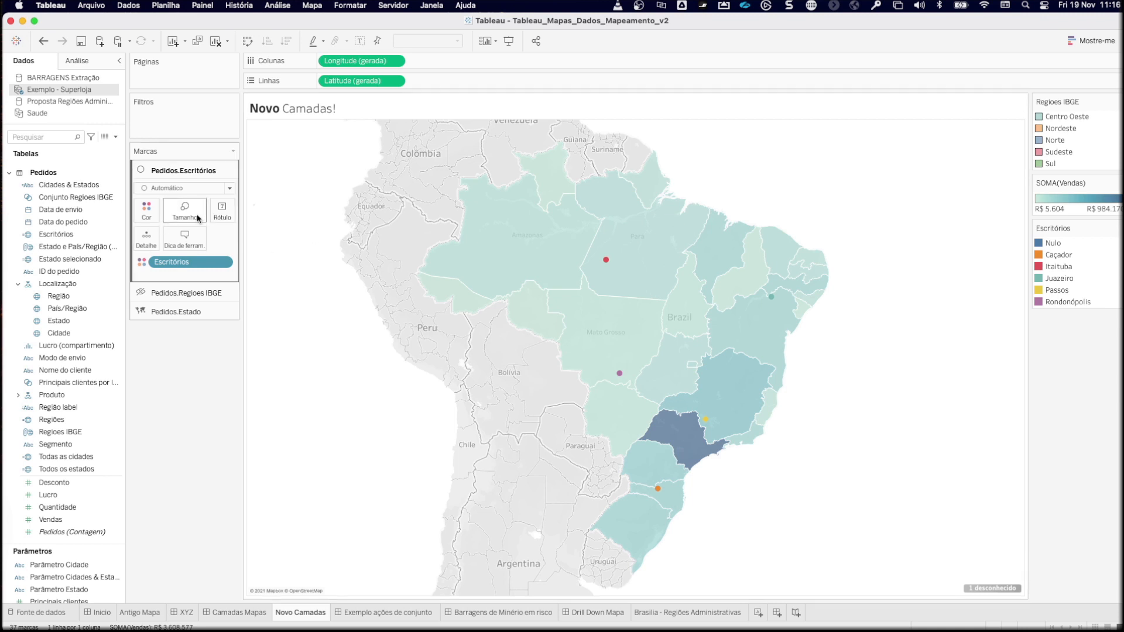
left_click(205, 189)
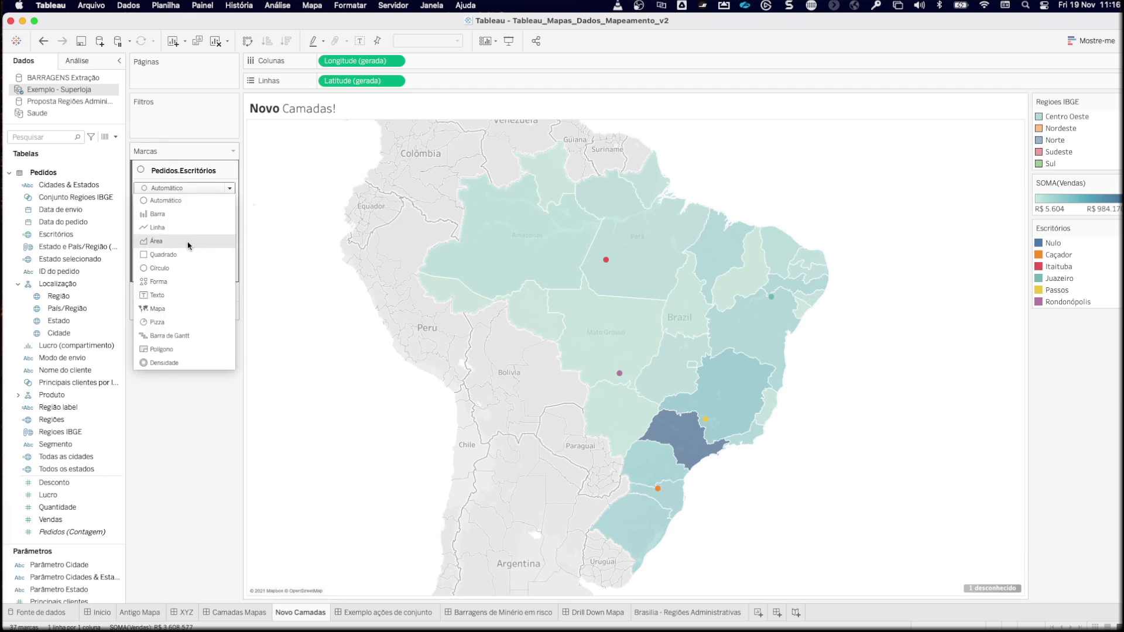
left_click(182, 287)
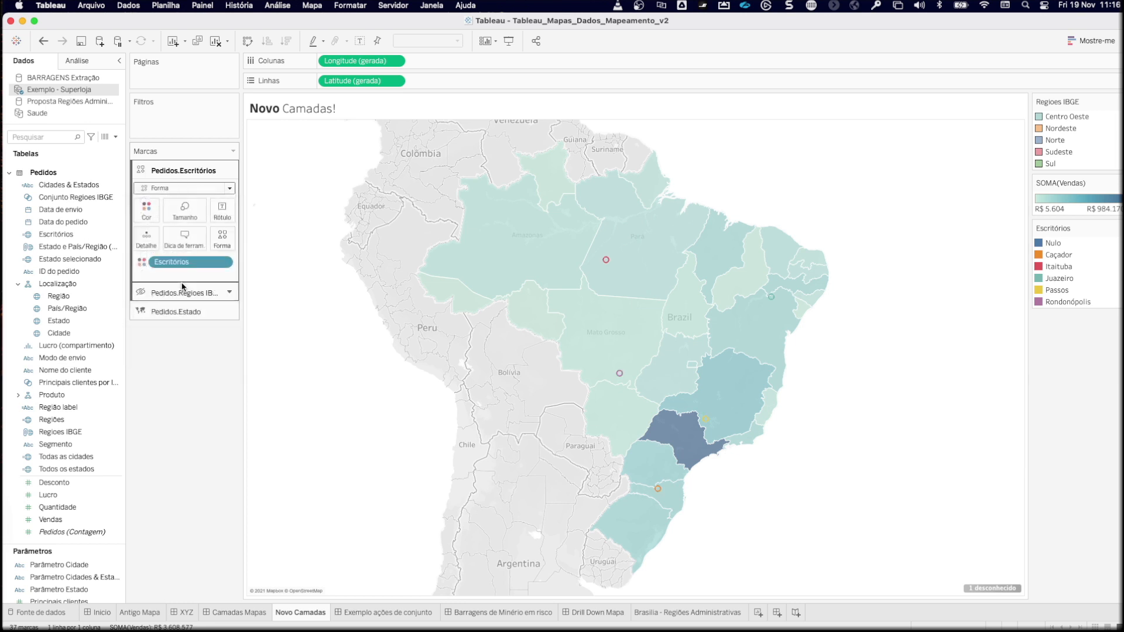
left_click(222, 238)
left_click(276, 290)
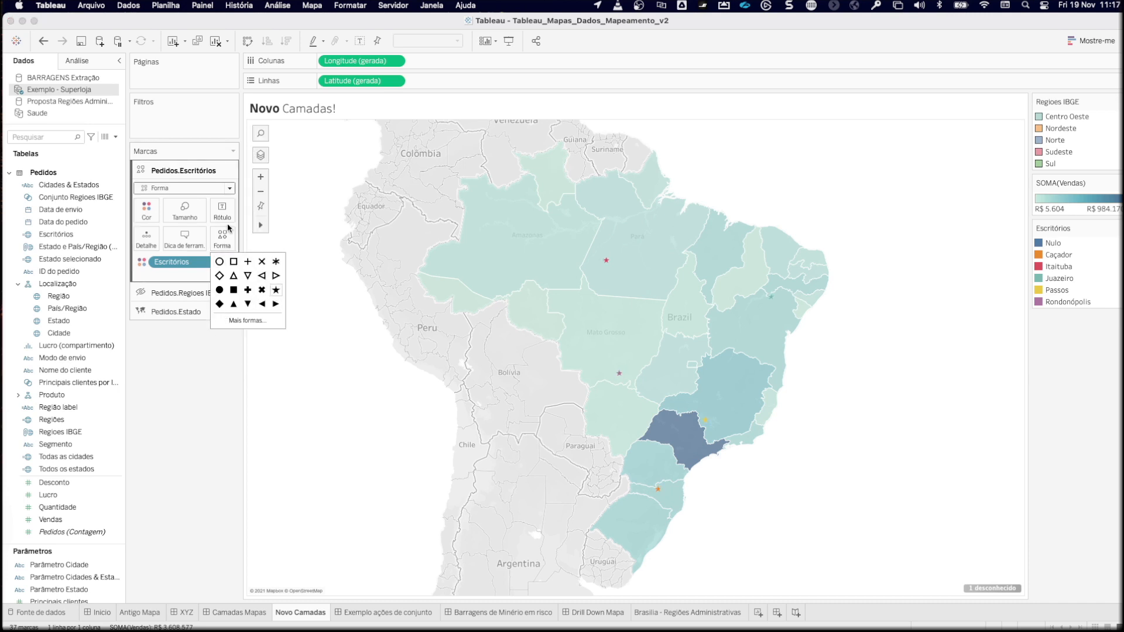
Step: Enlarge the Escritórios stars and make them all black, moving the Escritórios field from colour to detail
left_click(184, 212)
left_click_drag(197, 241, 221, 241)
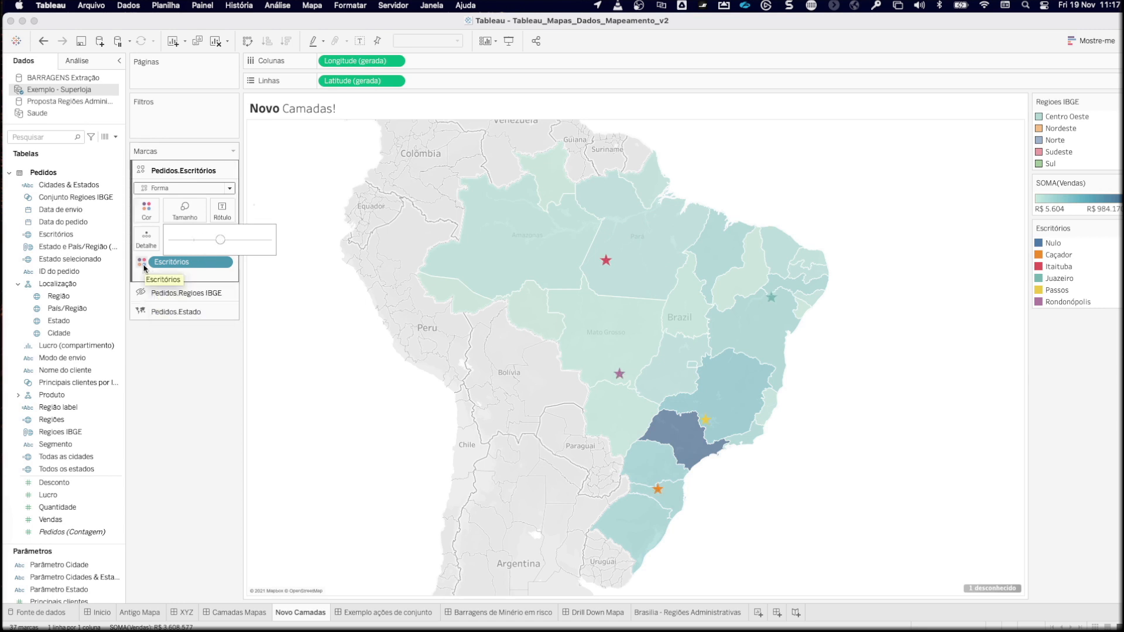
left_click_drag(171, 265, 154, 246)
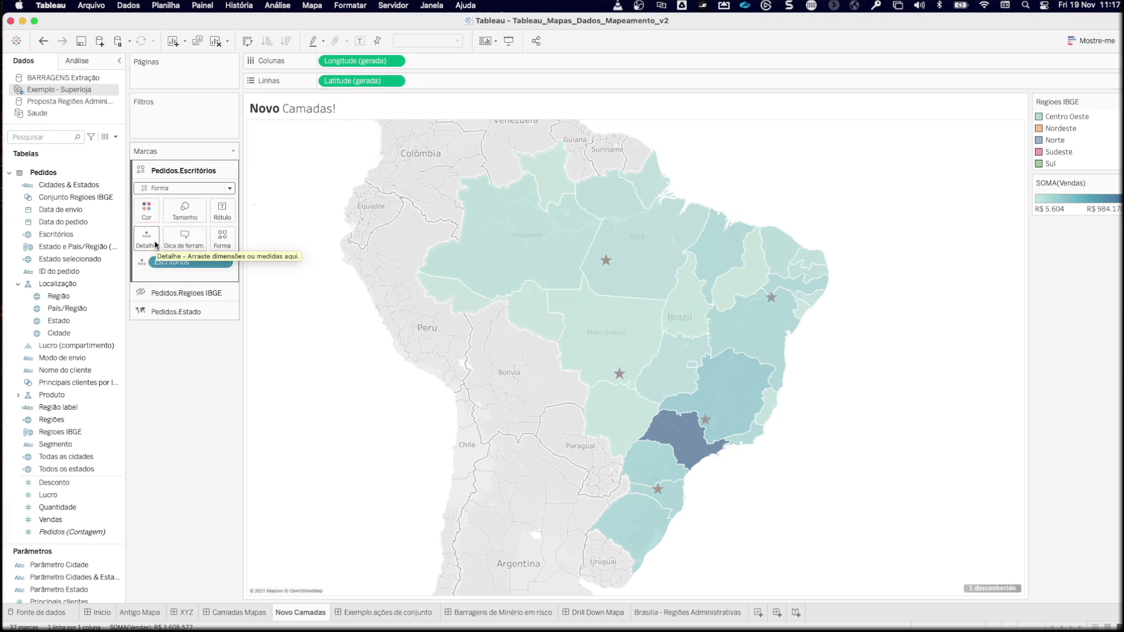
left_click(146, 210)
left_click(154, 249)
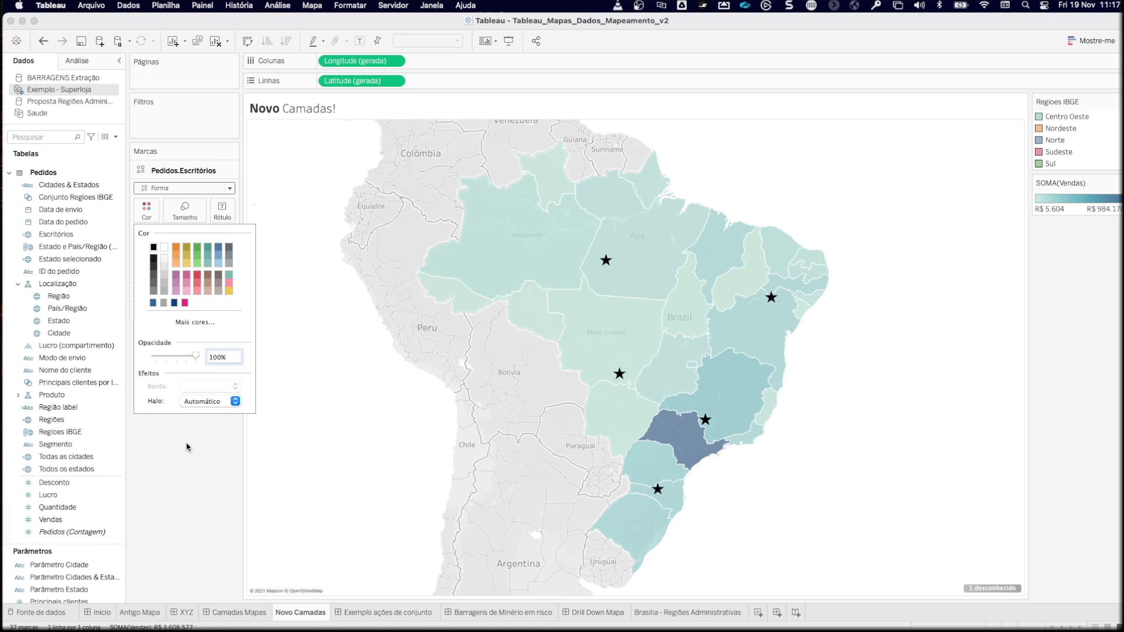
left_click(192, 476)
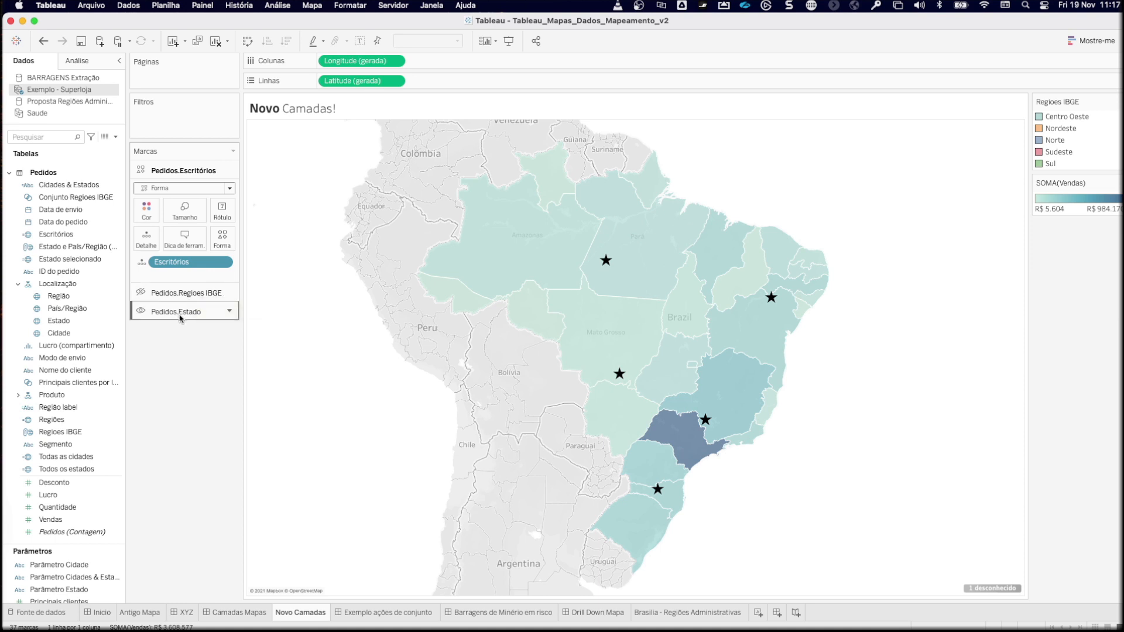
left_click(229, 170)
left_click(203, 171)
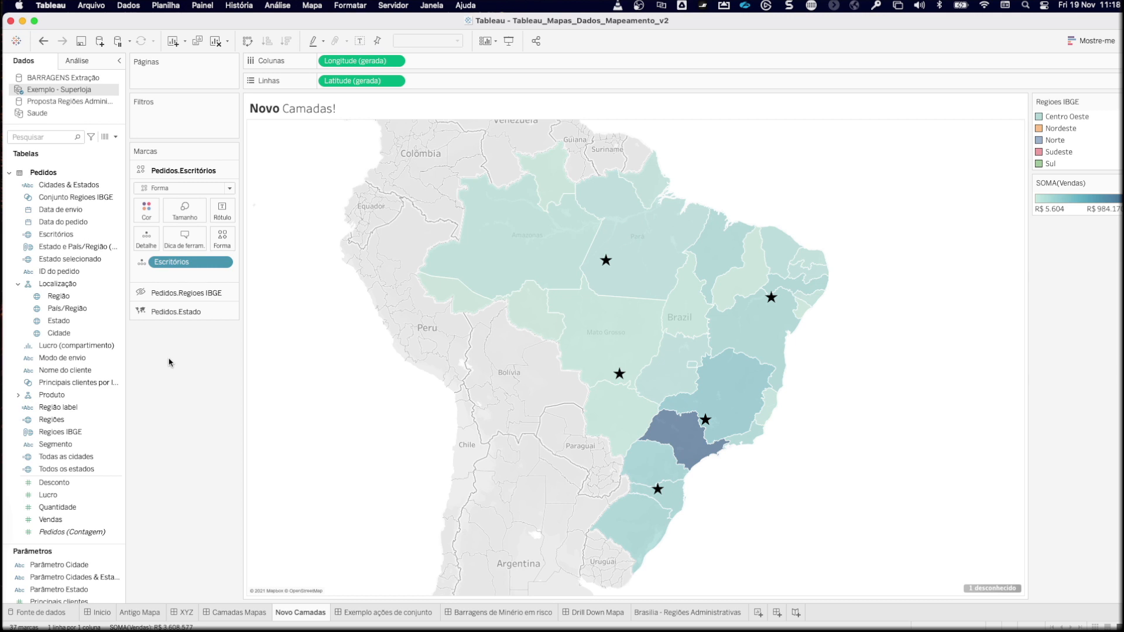
Step: Add Cidade to the map as a new marks layer and size its circles by Vendas
left_click(73, 337)
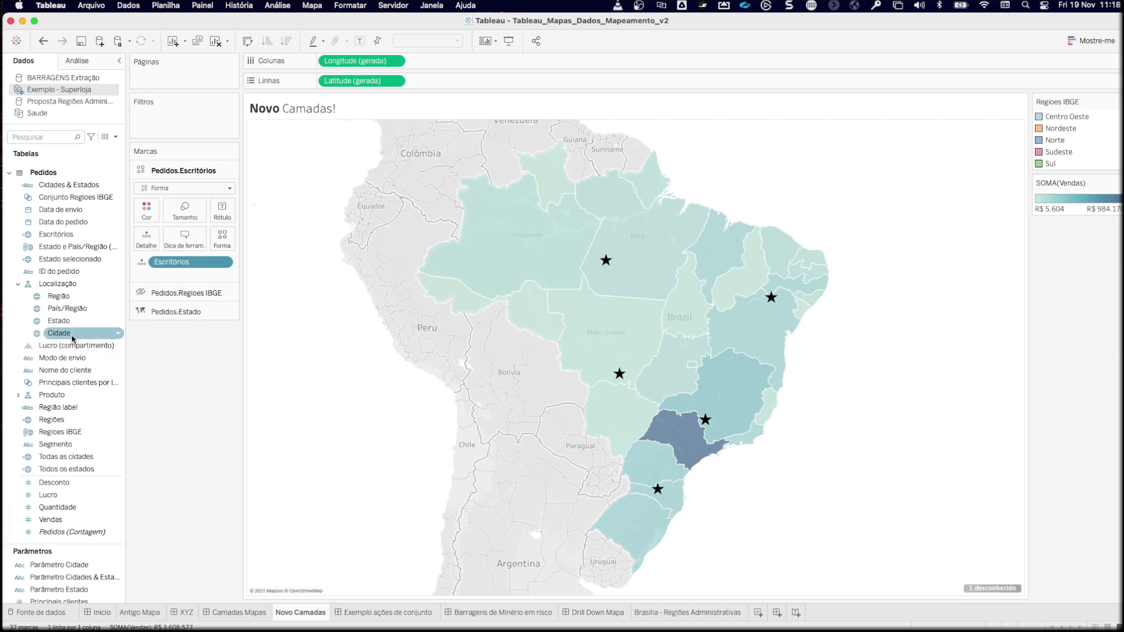
left_click_drag(72, 339, 355, 145)
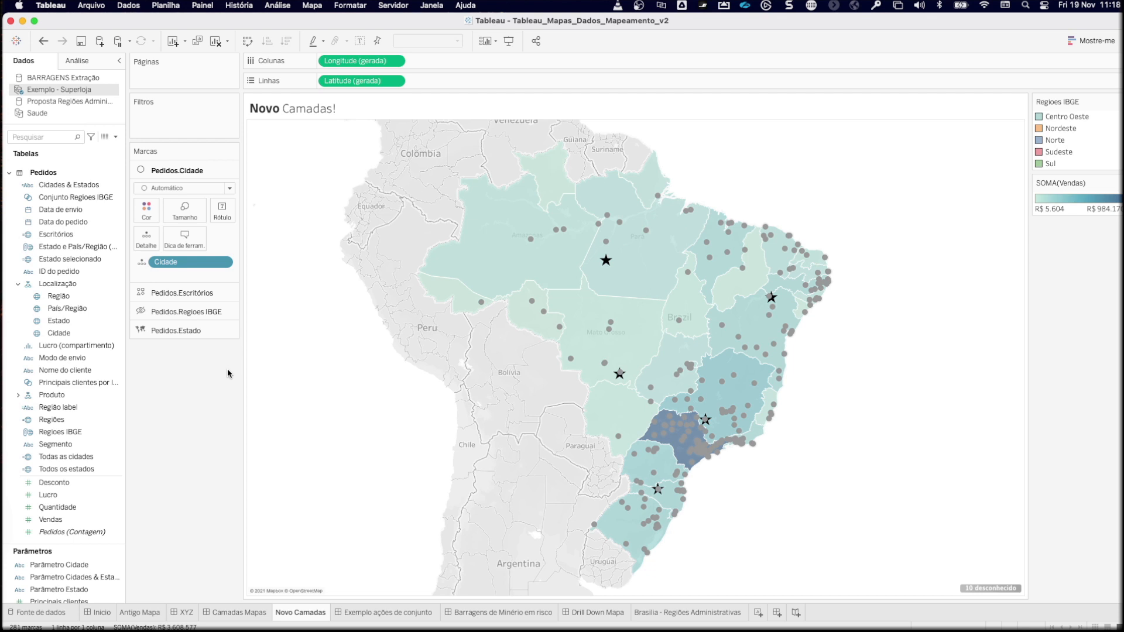
left_click_drag(82, 517, 229, 245)
left_click(185, 214)
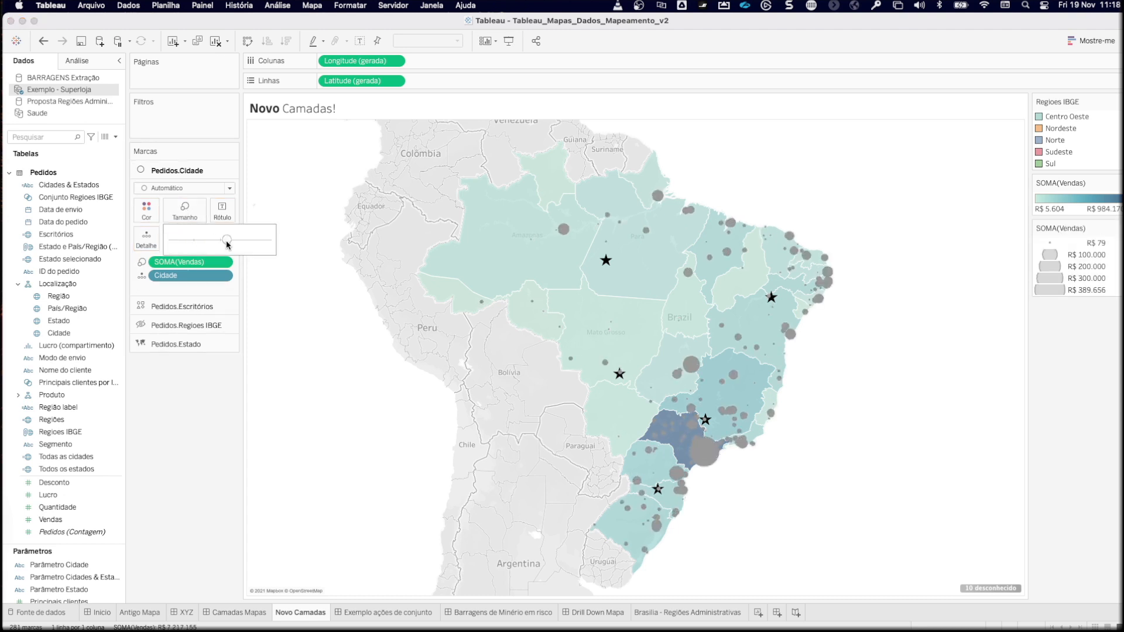
Step: Give the Cidade circles a light orange colour and a white border
left_click(146, 209)
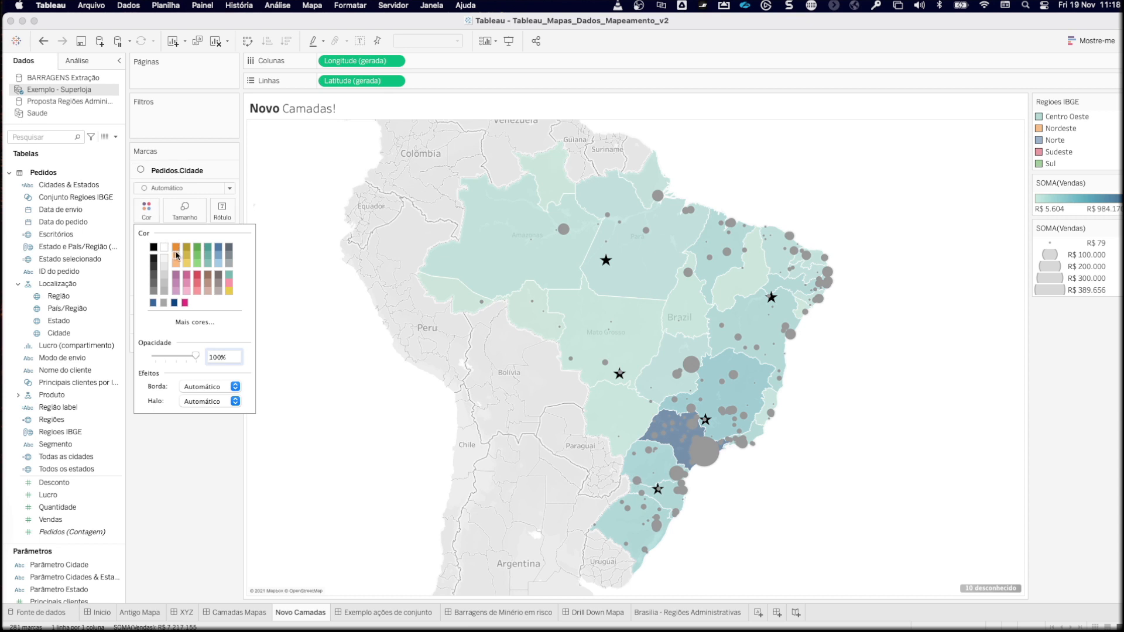
left_click(176, 255)
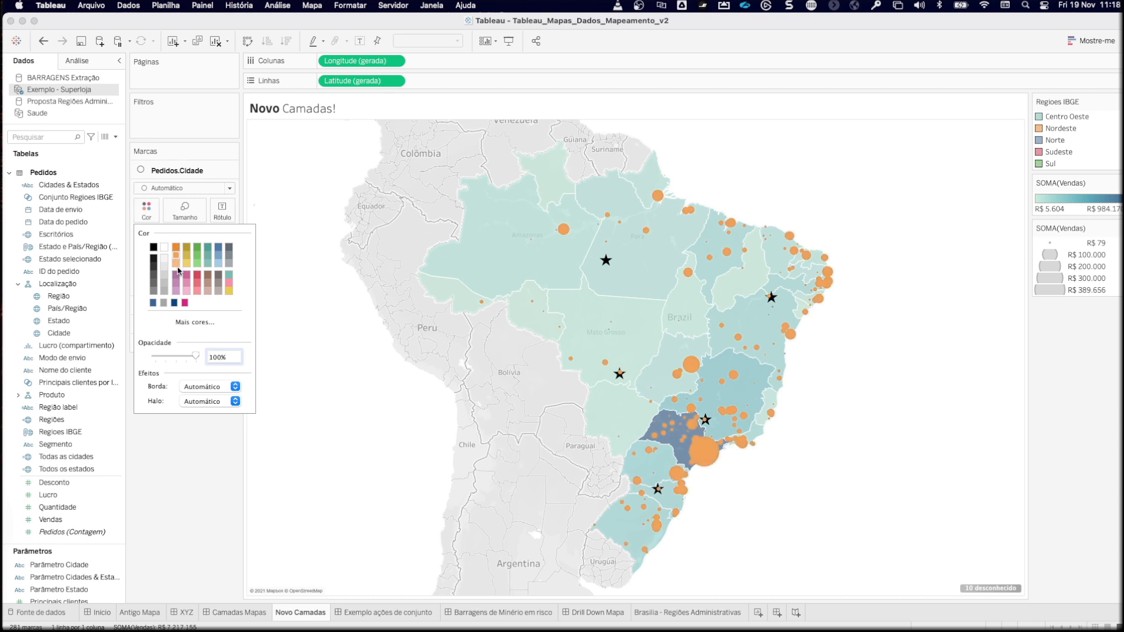
left_click(178, 265)
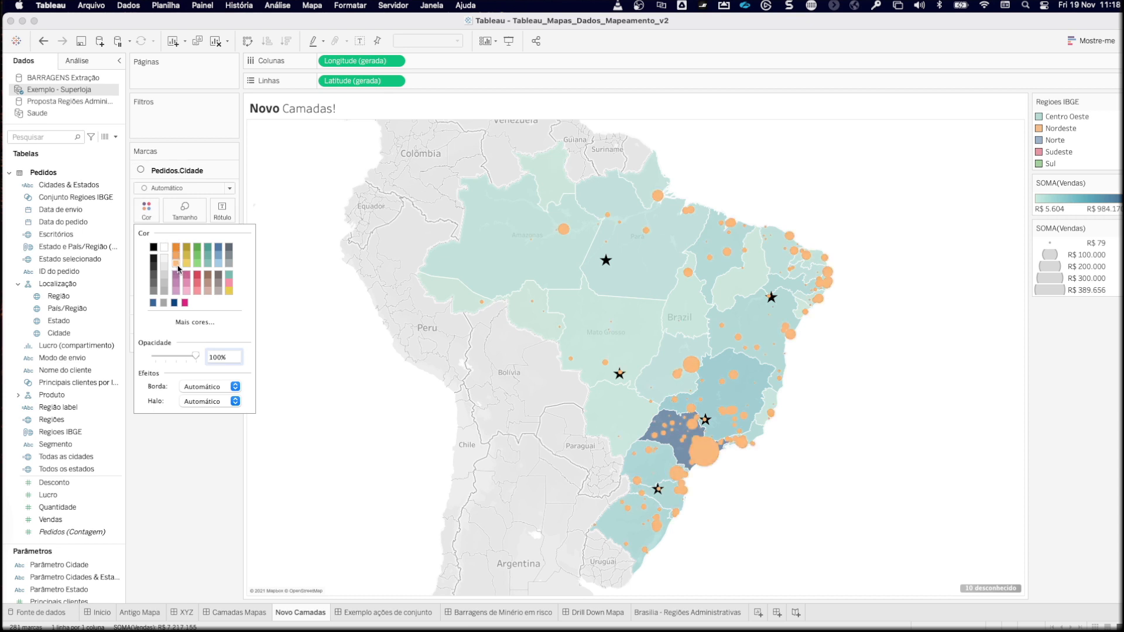
left_click(205, 387)
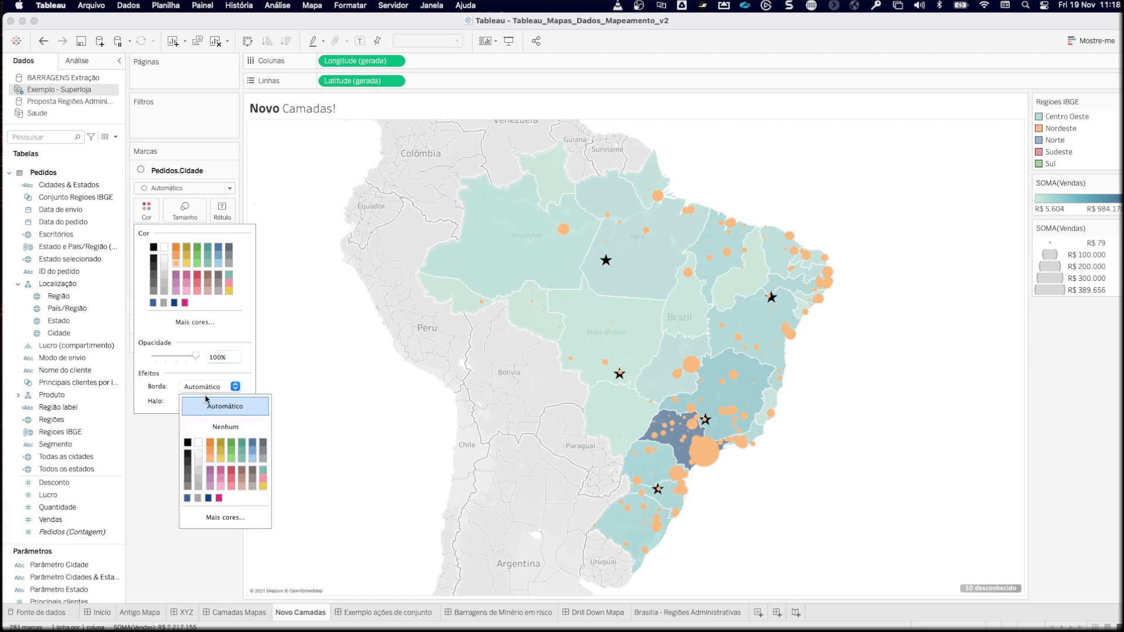
left_click(200, 442)
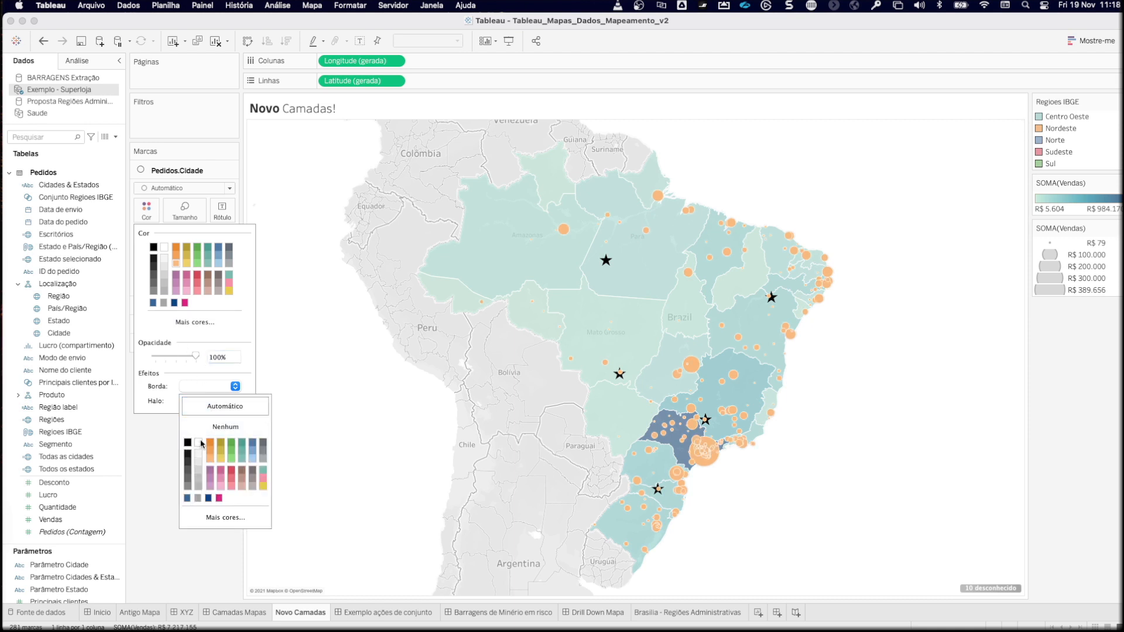
left_click(157, 460)
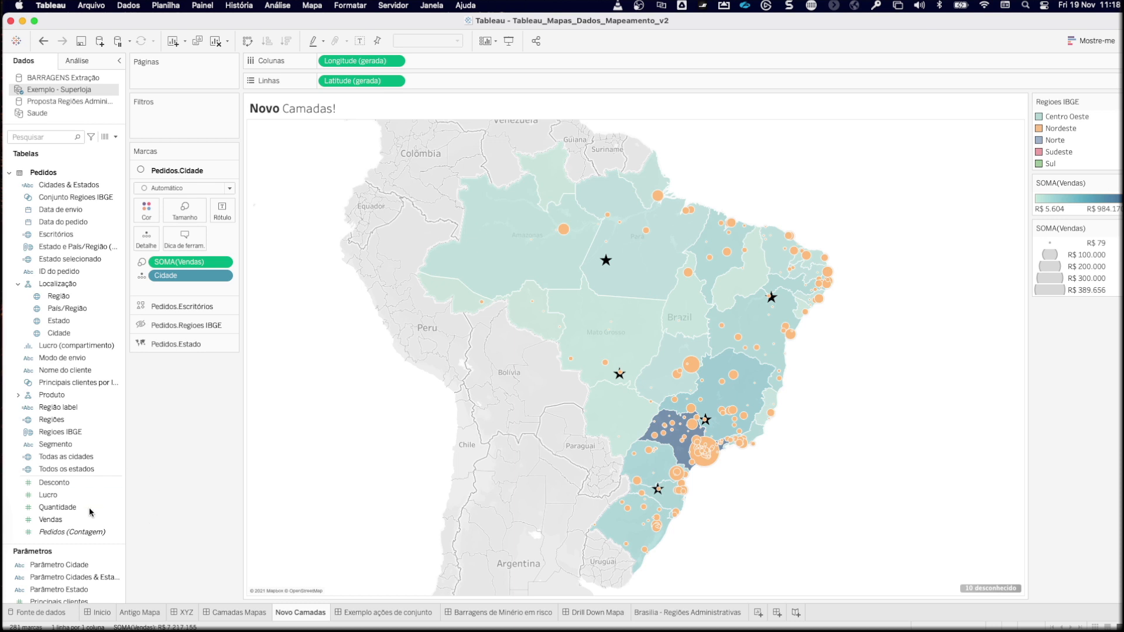
Step: Colour the Cidade circles by Lucro
left_click(59, 498)
left_click_drag(60, 498, 144, 220)
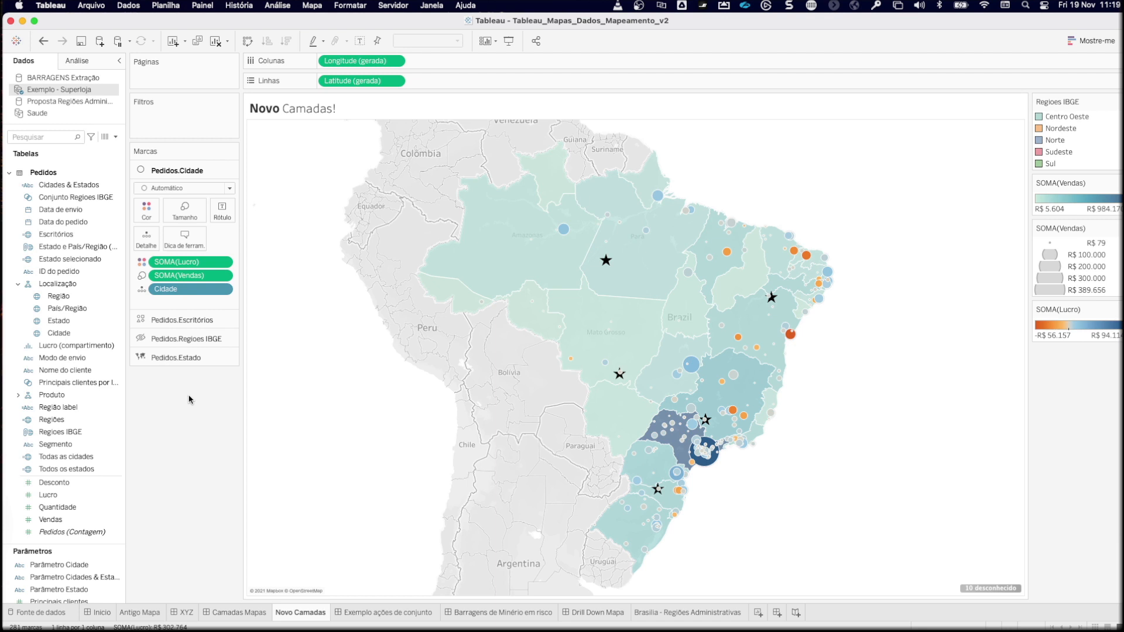
Step: Undo the misplaced move of the Estado layer and place it directly above the Escritórios layer
left_click_drag(181, 364, 195, 170)
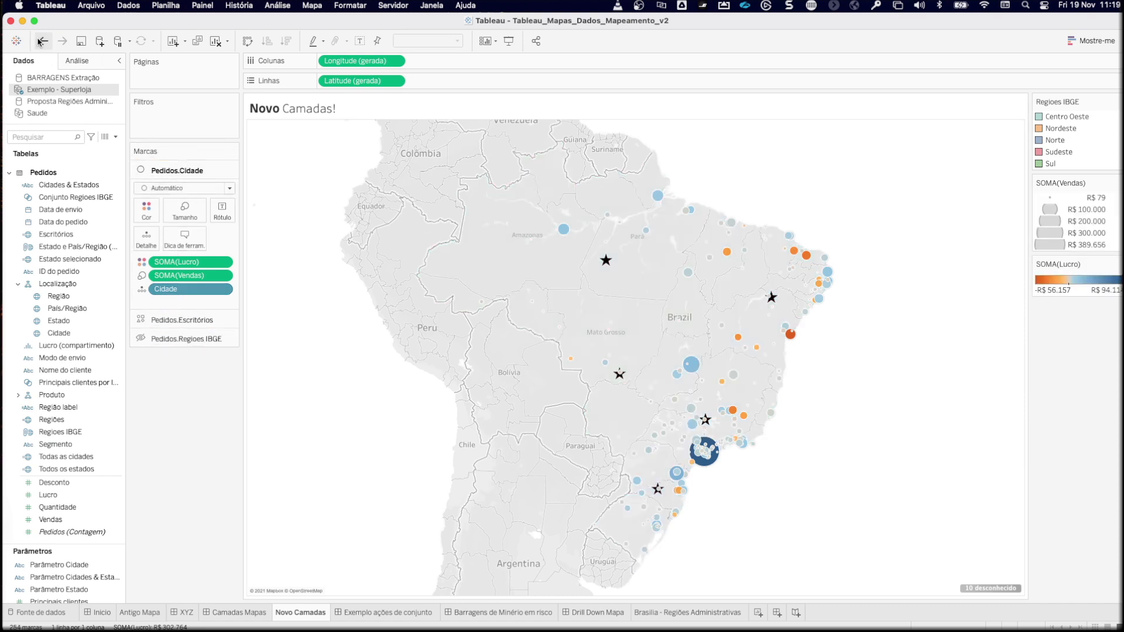
key("ctrl+z")
left_click_drag(181, 359, 182, 314)
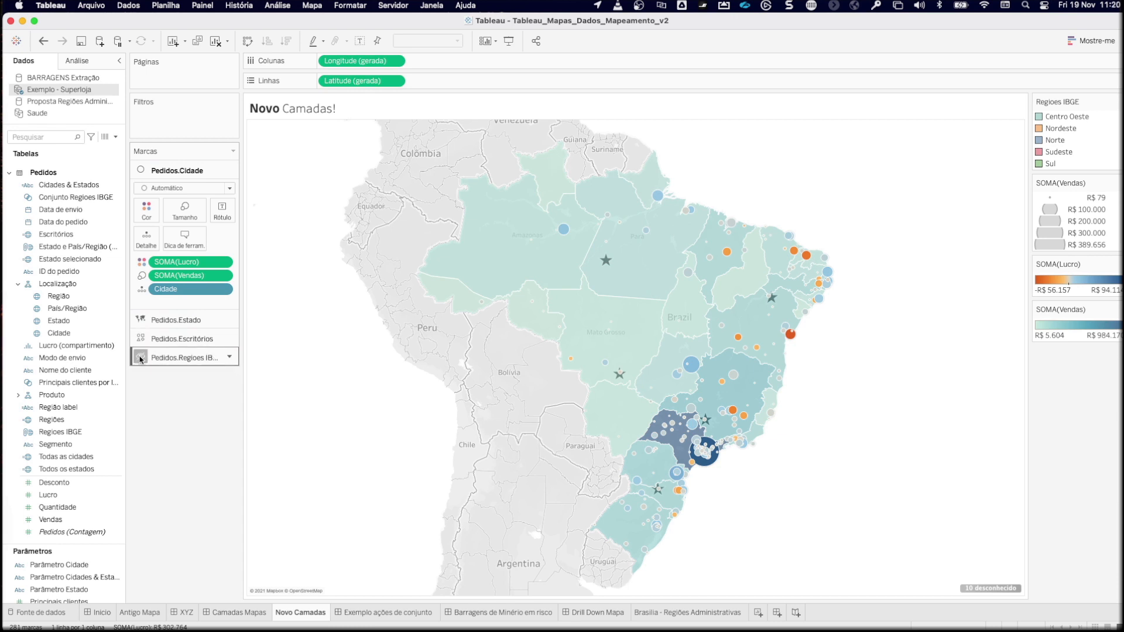
Step: Show the Regioes IBGE layer briefly, hide it again, and open its layer options
left_click(141, 358)
left_click(140, 358)
left_click(229, 357)
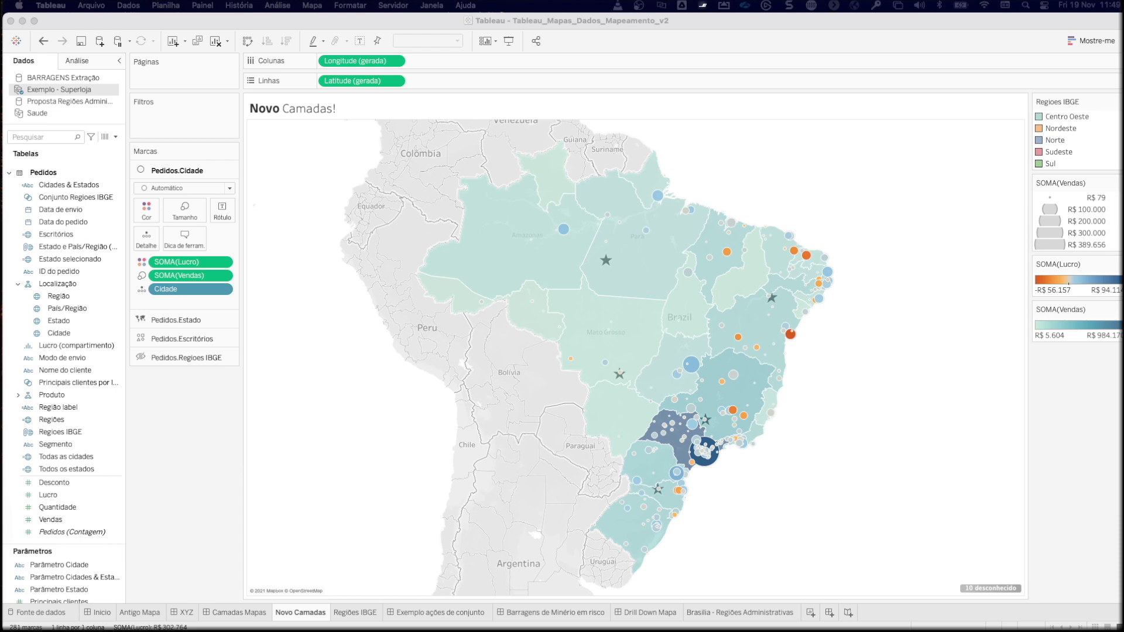
Step: Review the spatial file formats available for a new data connection, cancel the file selection, and return to the worksheet
left_click(15, 43)
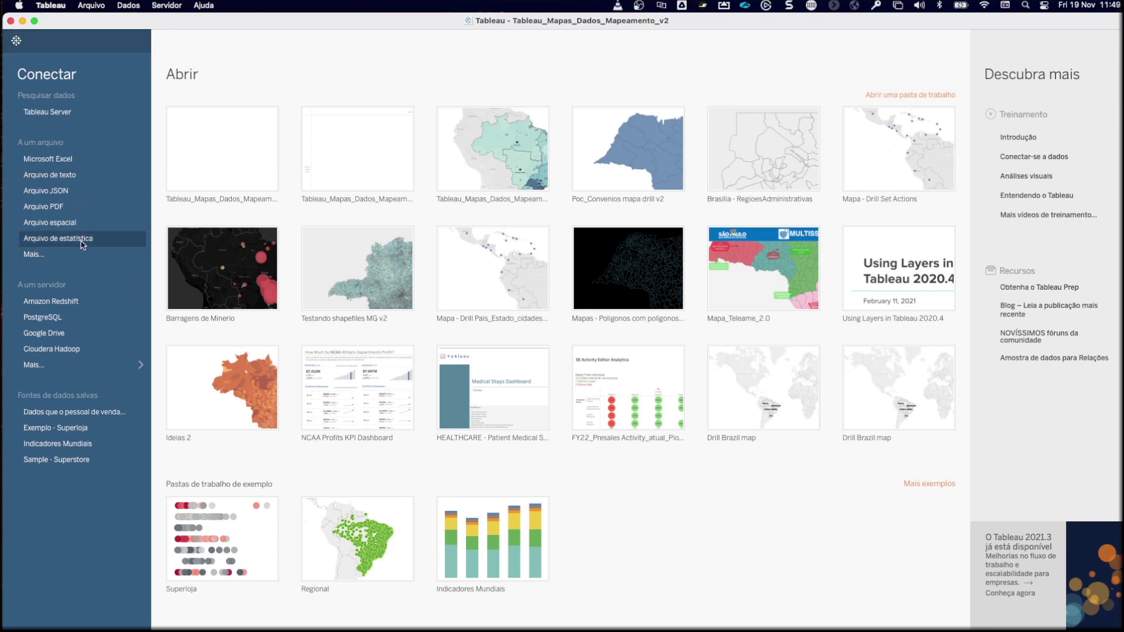
left_click(93, 228)
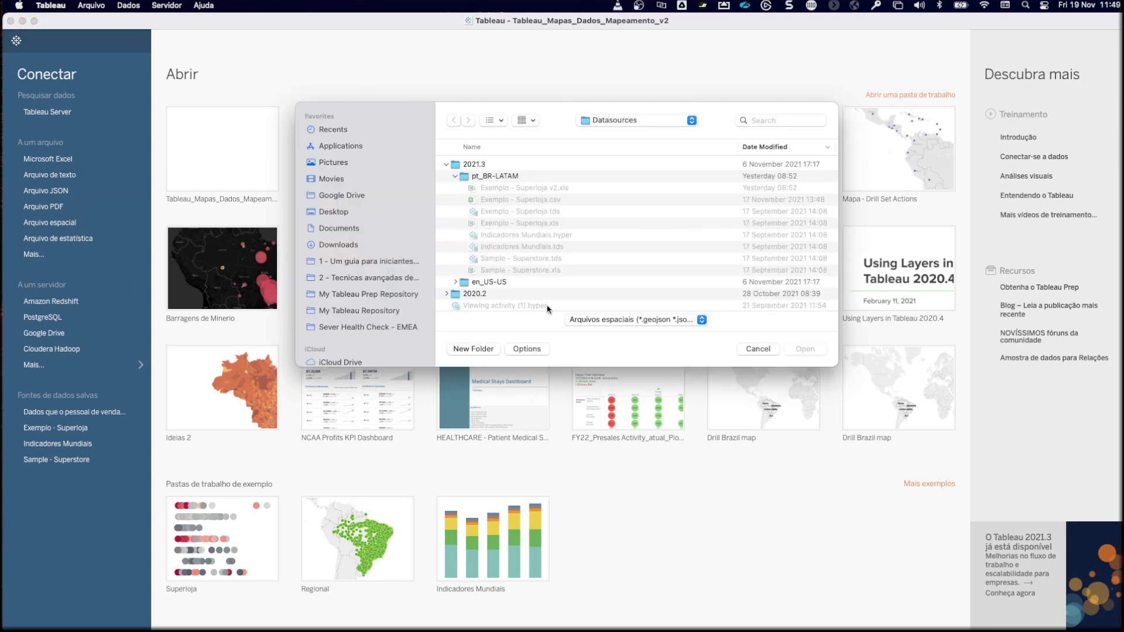
left_click(682, 322)
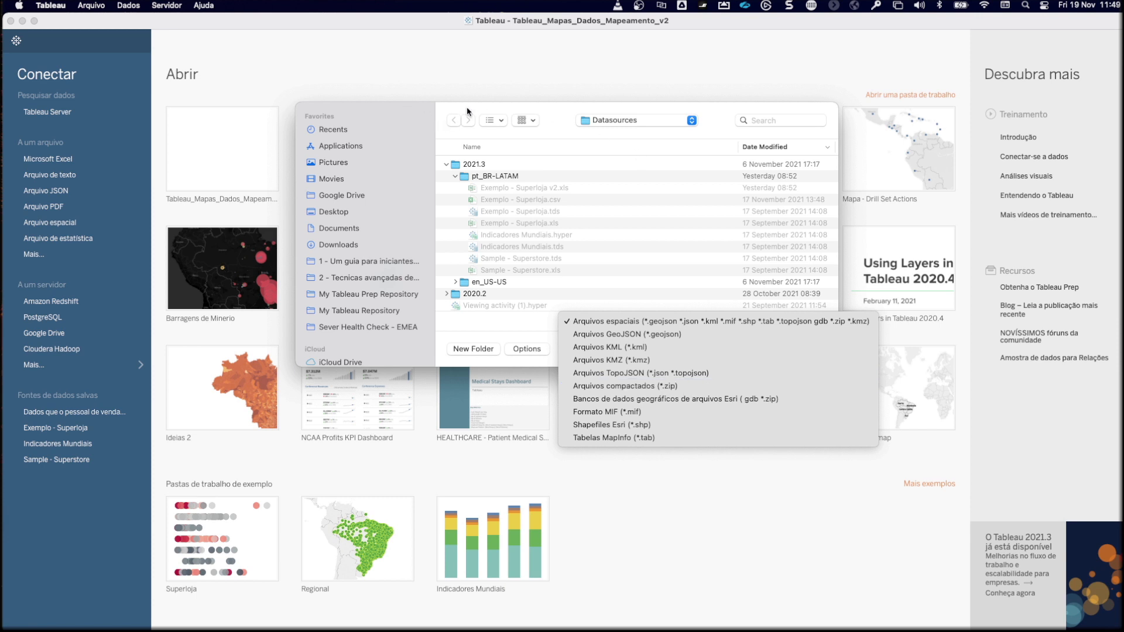
left_click(692, 304)
left_click(758, 349)
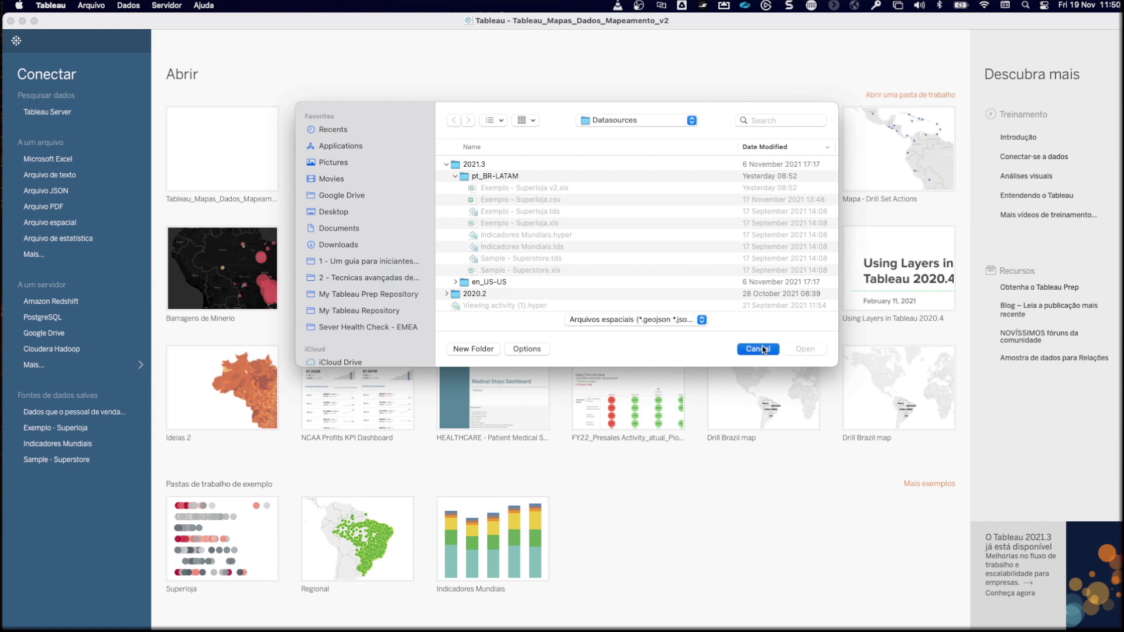
left_click(16, 40)
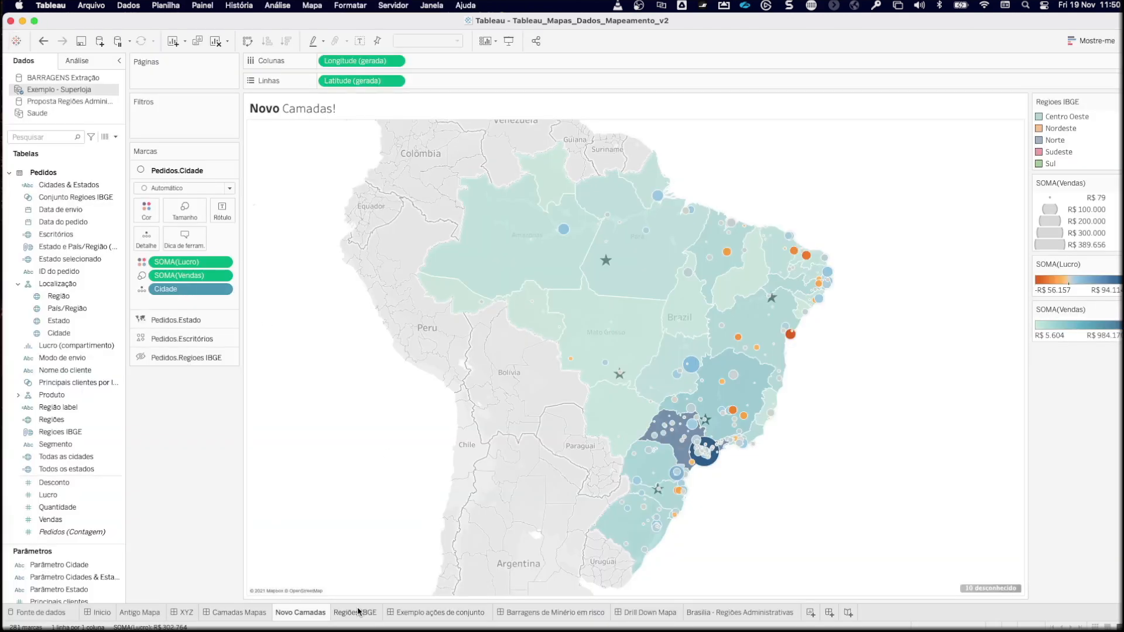
Step: Open the Regiões IBGE worksheet and plot Estado as a filled map using the Mapa mark type
mouse_move(358, 611)
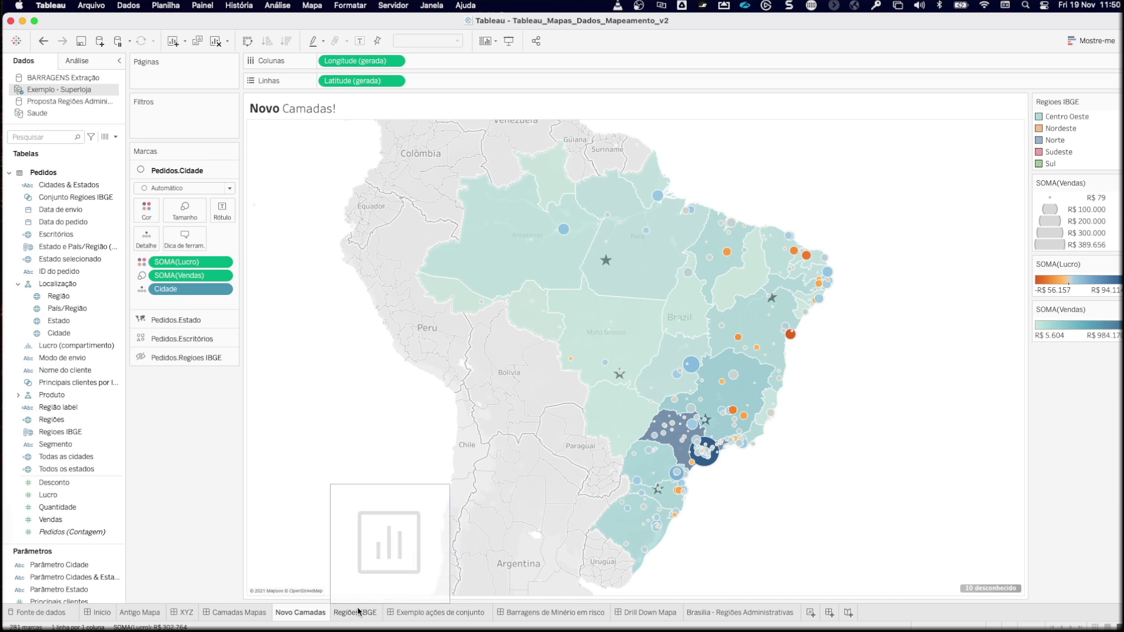
left_click(358, 612)
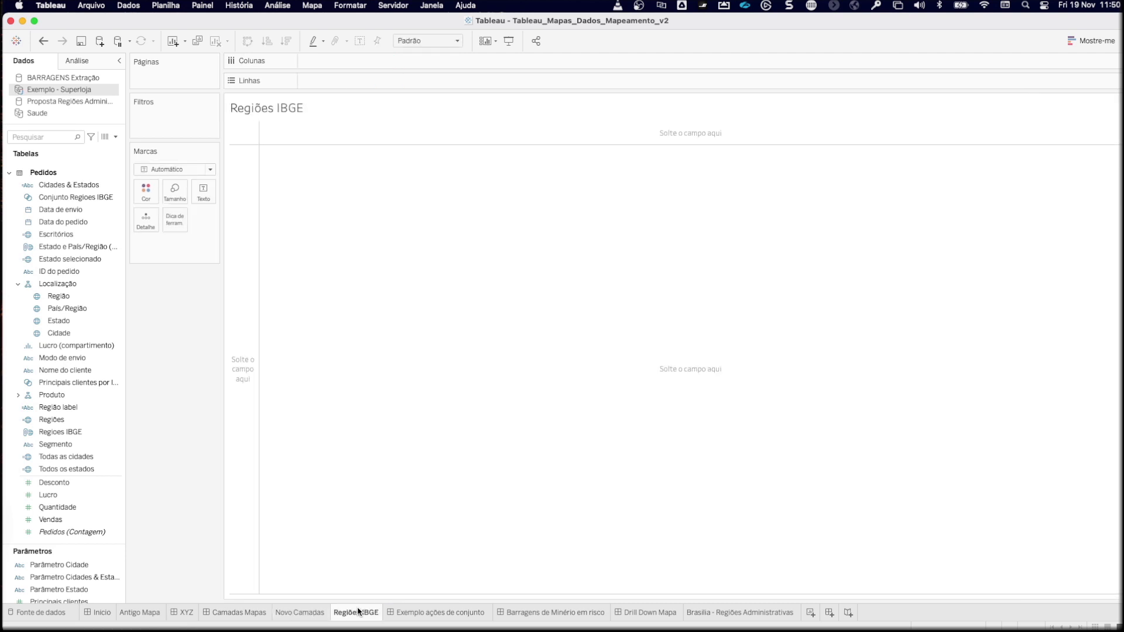
double_click(59, 321)
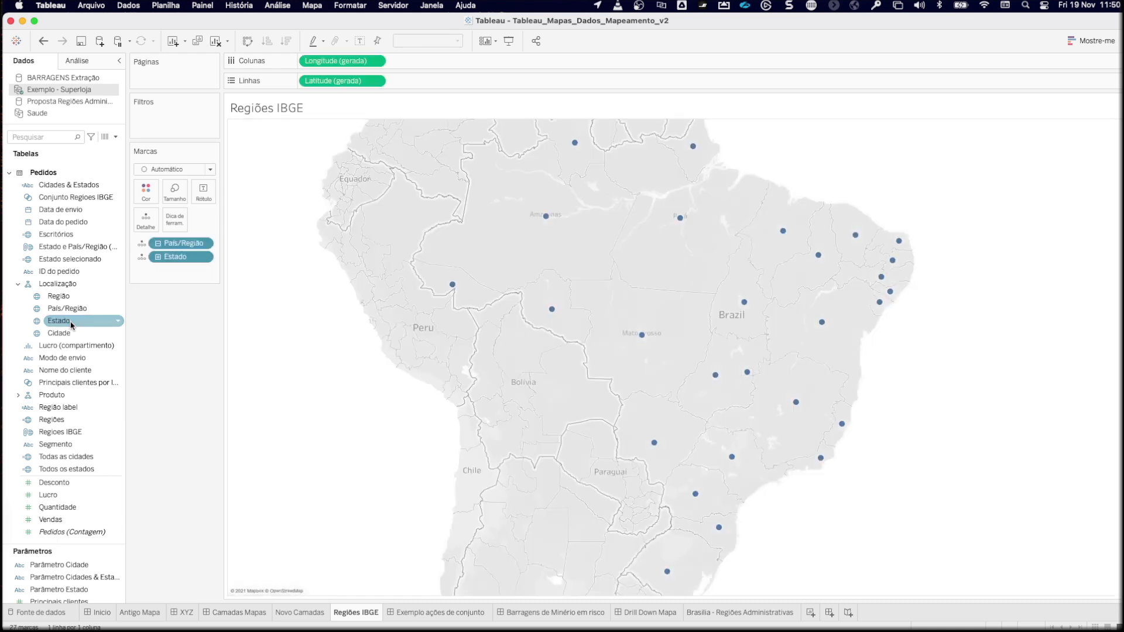
left_click(187, 169)
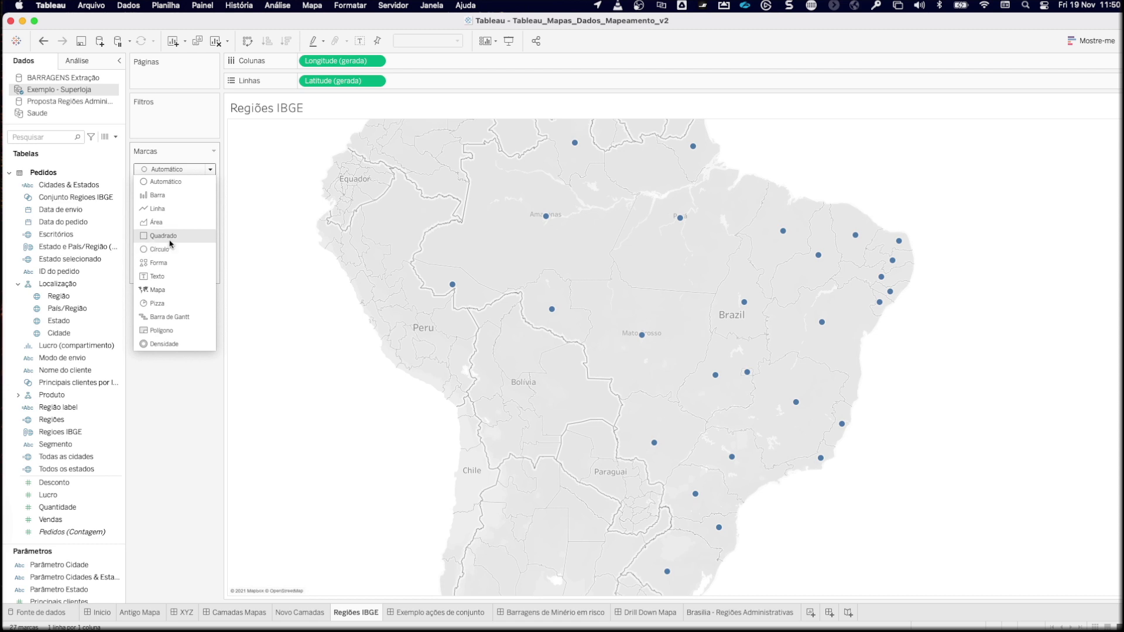
left_click(171, 291)
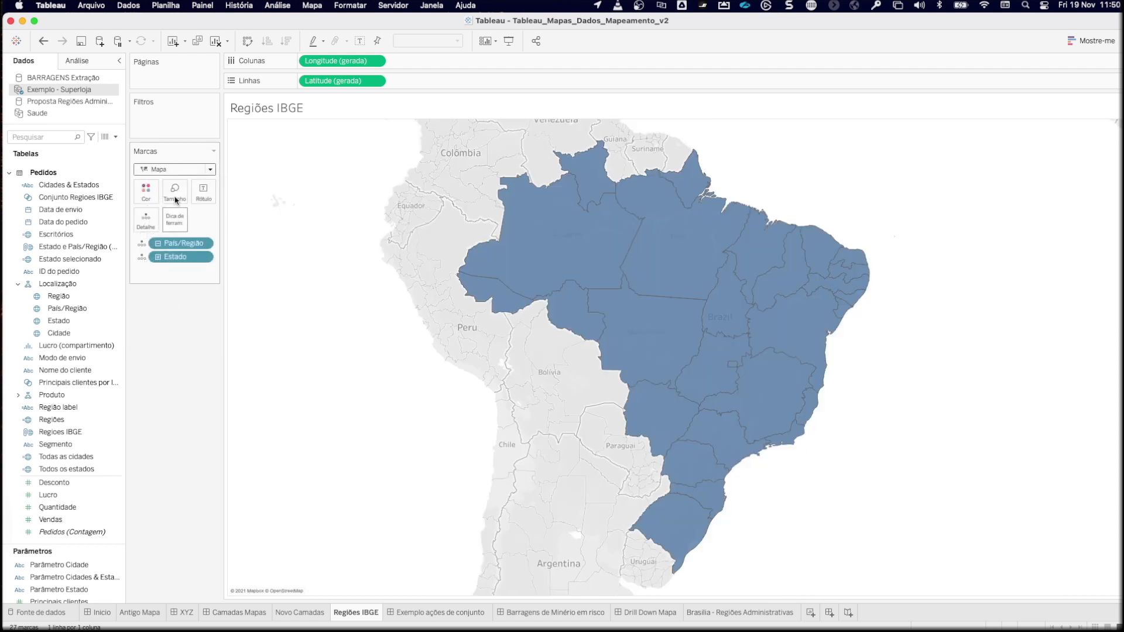
Step: Set the state shapes' opacity to 54% and their border colour to white
left_click(146, 191)
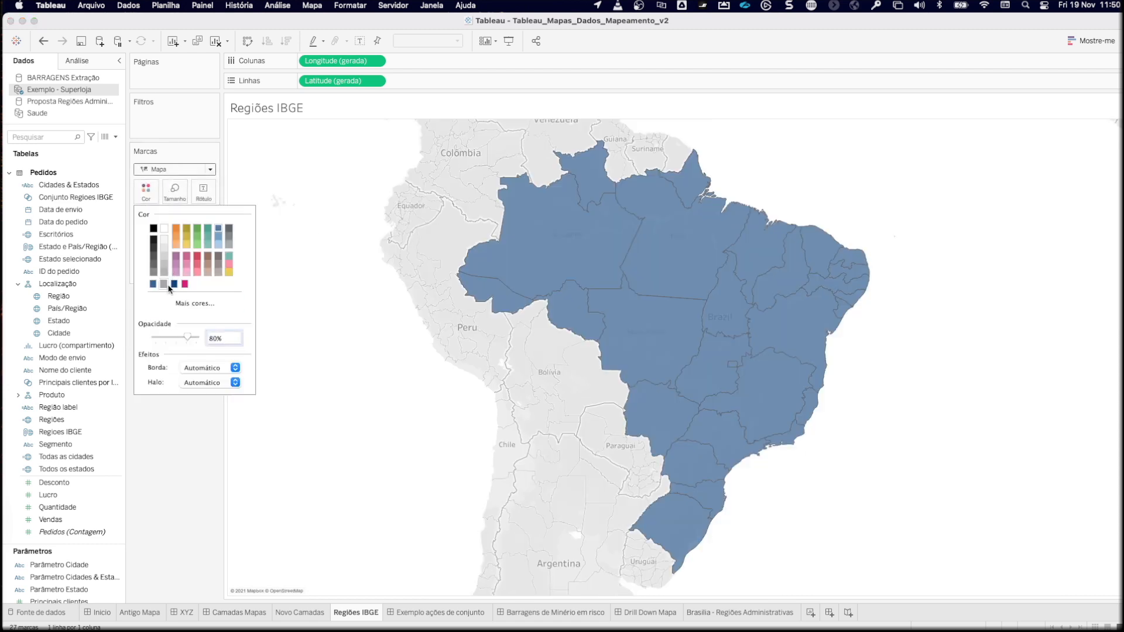
left_click(179, 338)
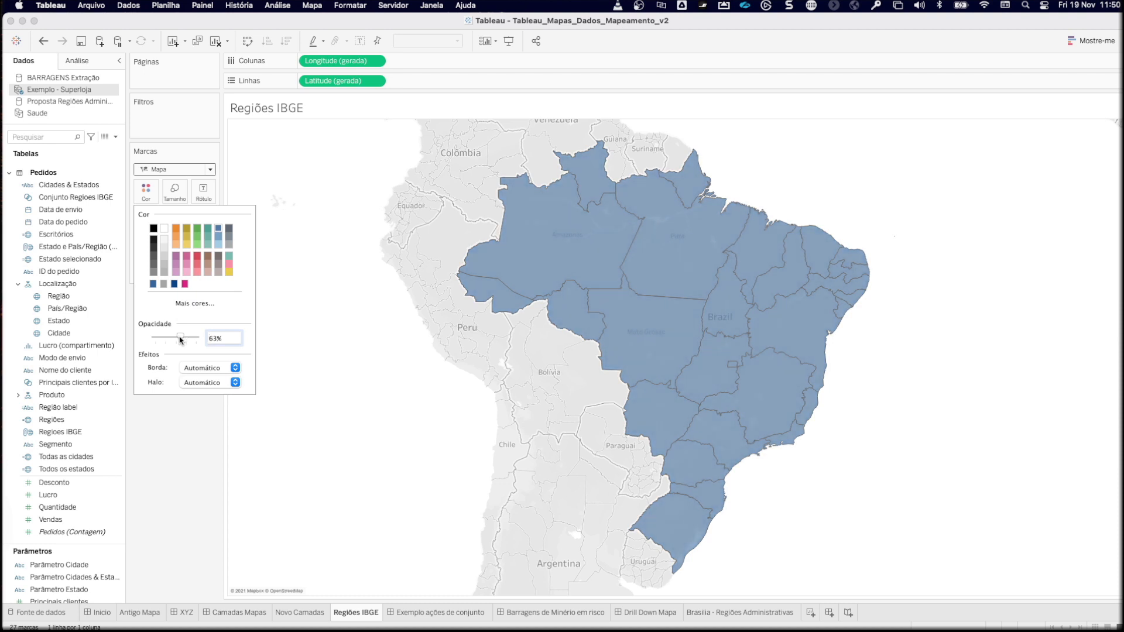
left_click_drag(180, 337, 176, 338)
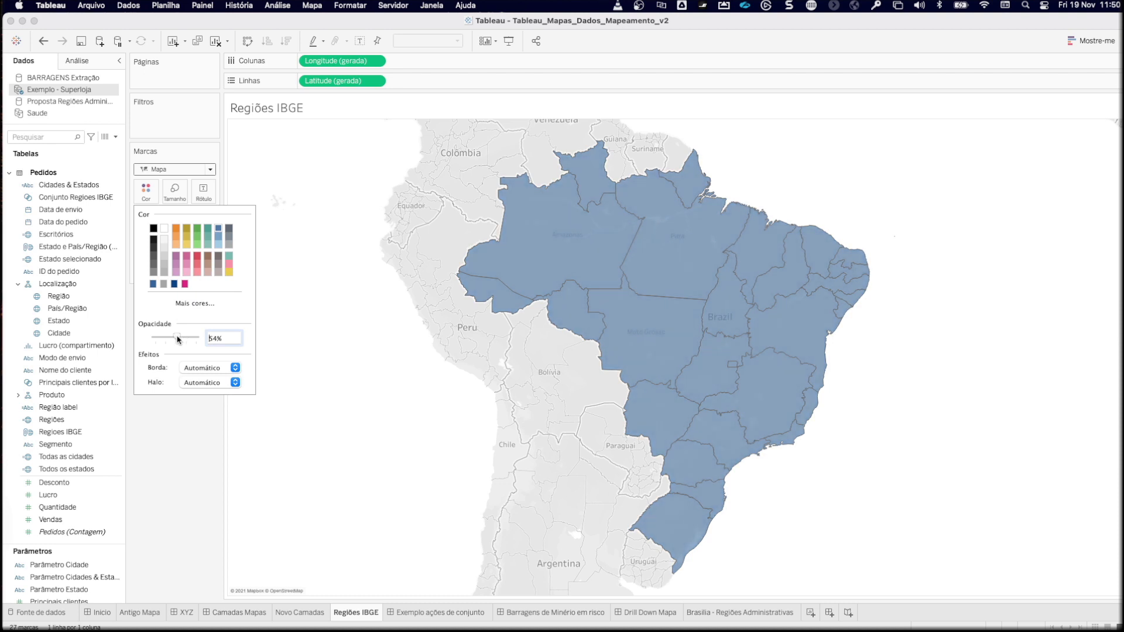
left_click(209, 381)
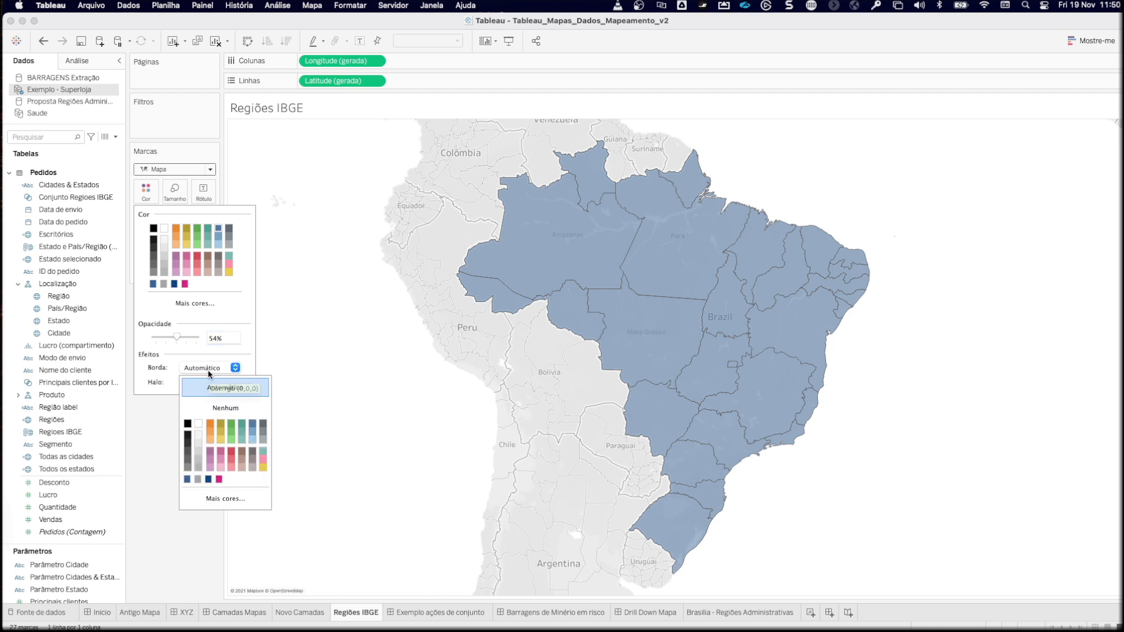
left_click(199, 435)
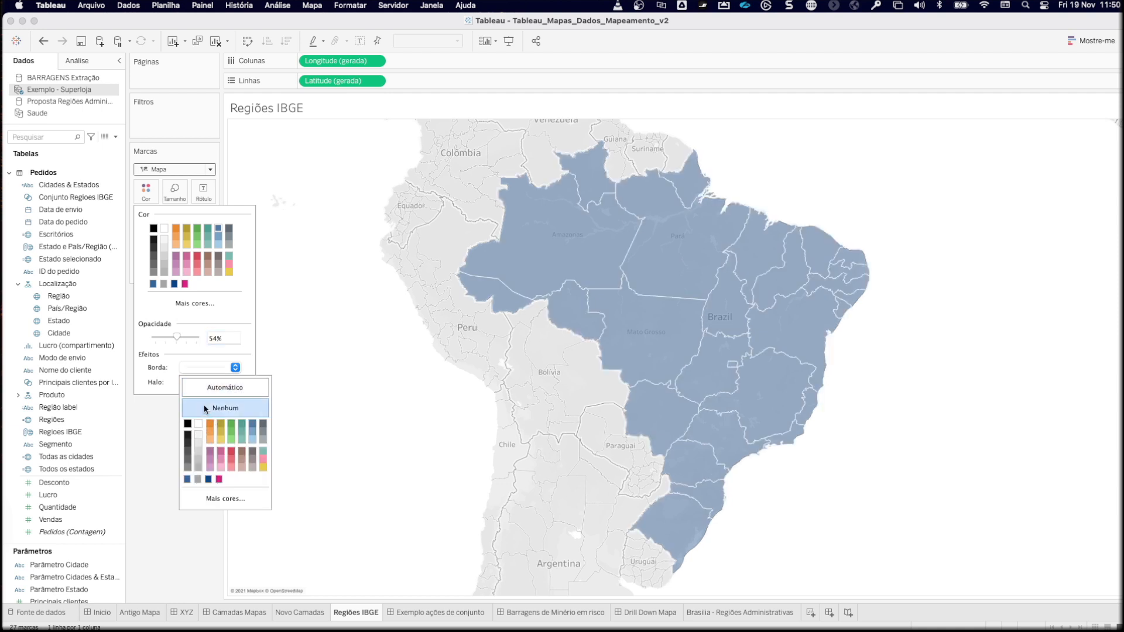
Step: Recolour the state shapes light orange and choose a pale shade for their borders
left_click(178, 234)
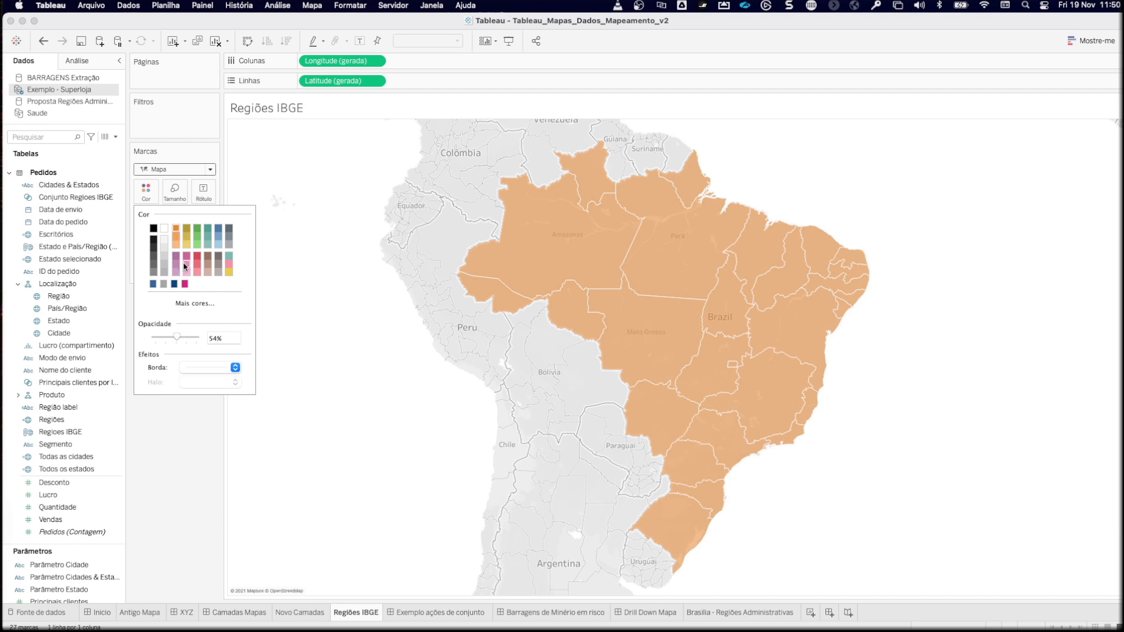
left_click(177, 238)
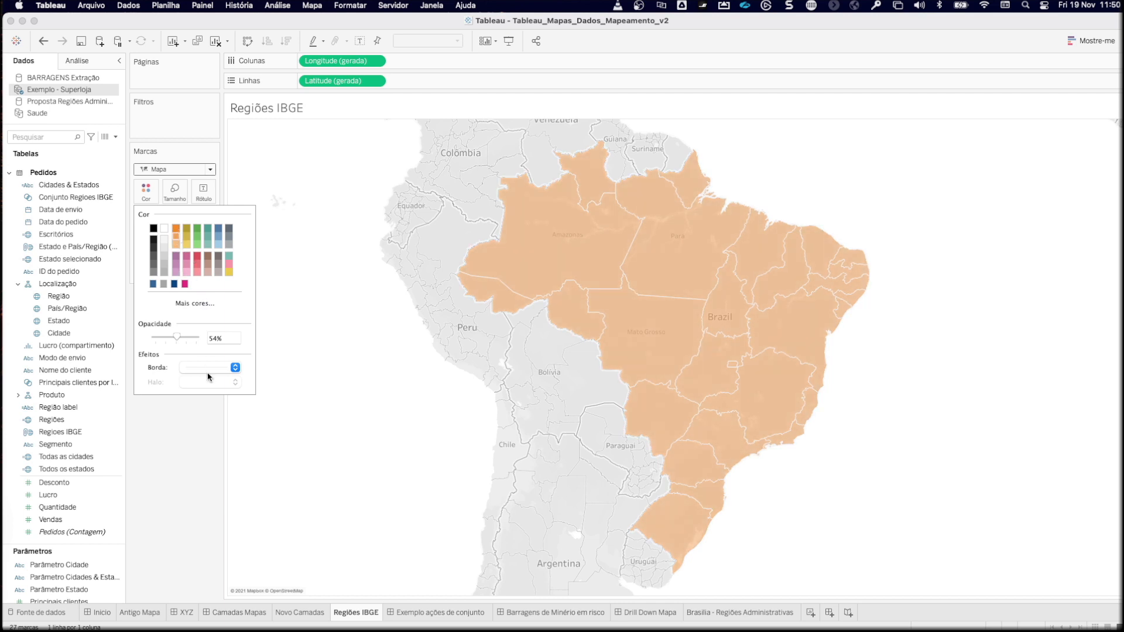
left_click(198, 447)
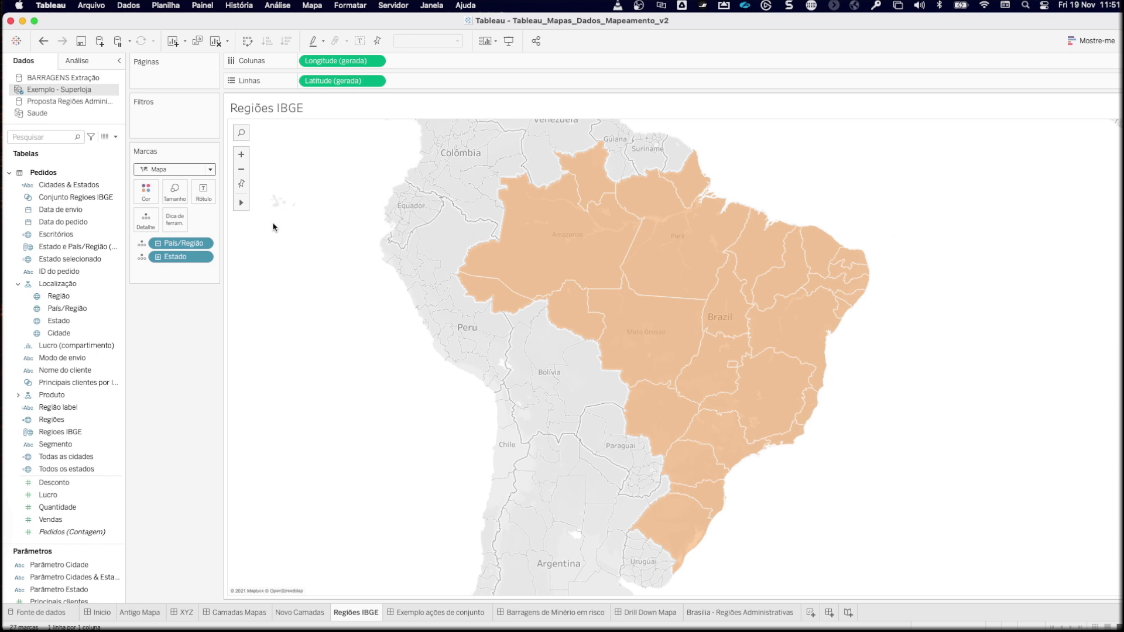
Step: Select the seven northern states with the lasso tool and group them by Estado, País/Região
mouse_move(245, 206)
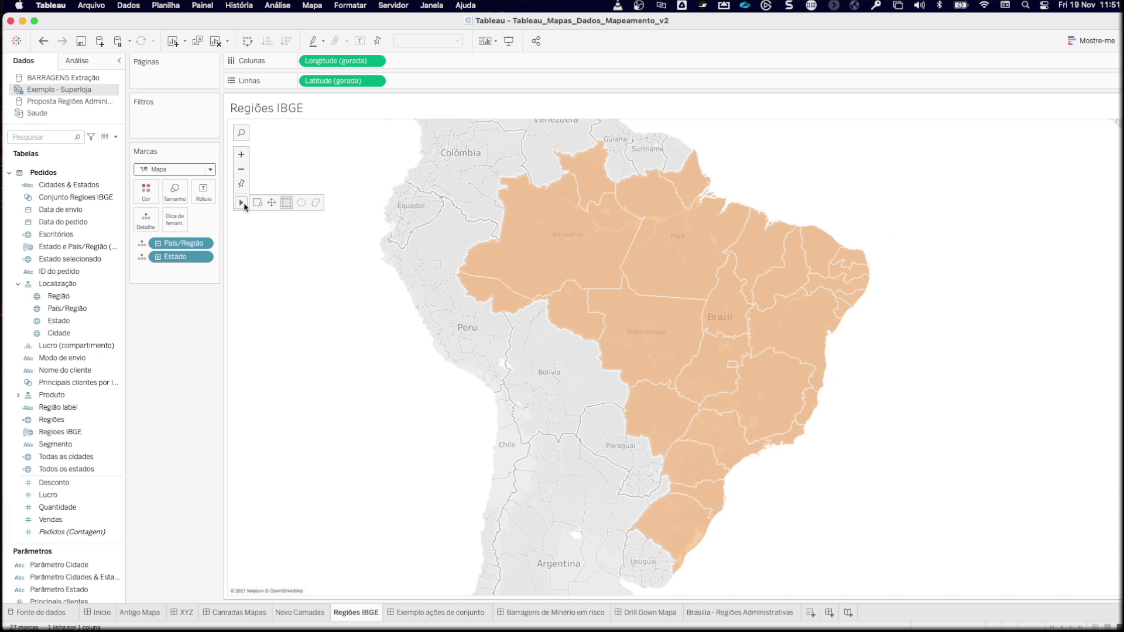
left_click(315, 207)
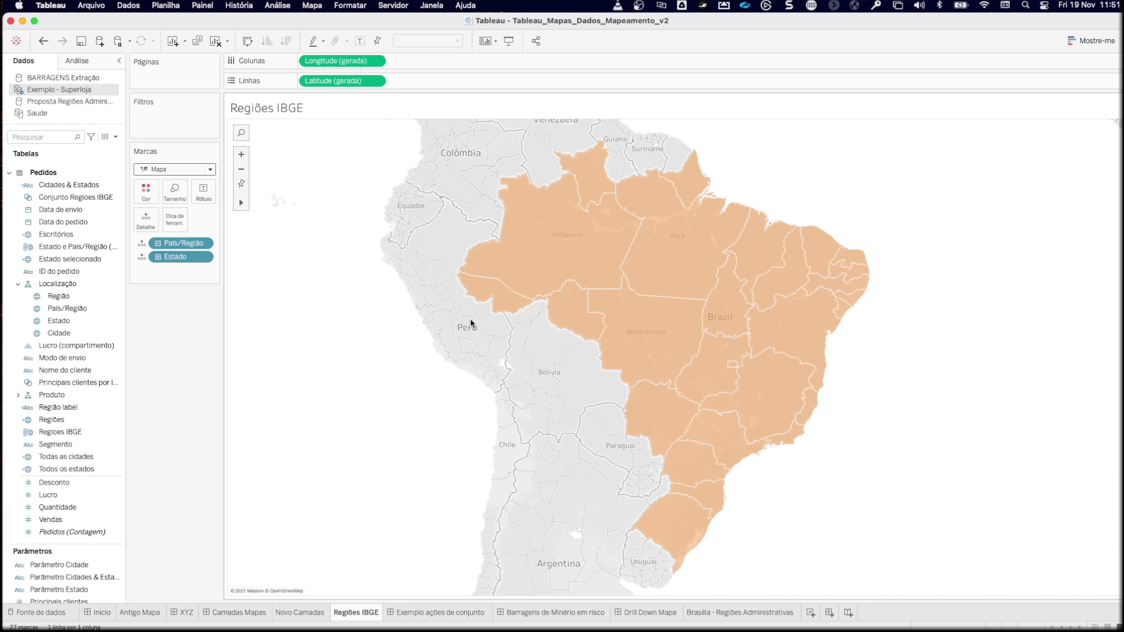
mouse_move(566, 306)
left_mouse_down()
mouse_move(550, 297)
mouse_move(550, 270)
mouse_move(707, 273)
mouse_move(739, 300)
mouse_move(673, 217)
mouse_move(682, 170)
mouse_move(515, 222)
mouse_move(462, 316)
mouse_move(568, 319)
left_mouse_up()
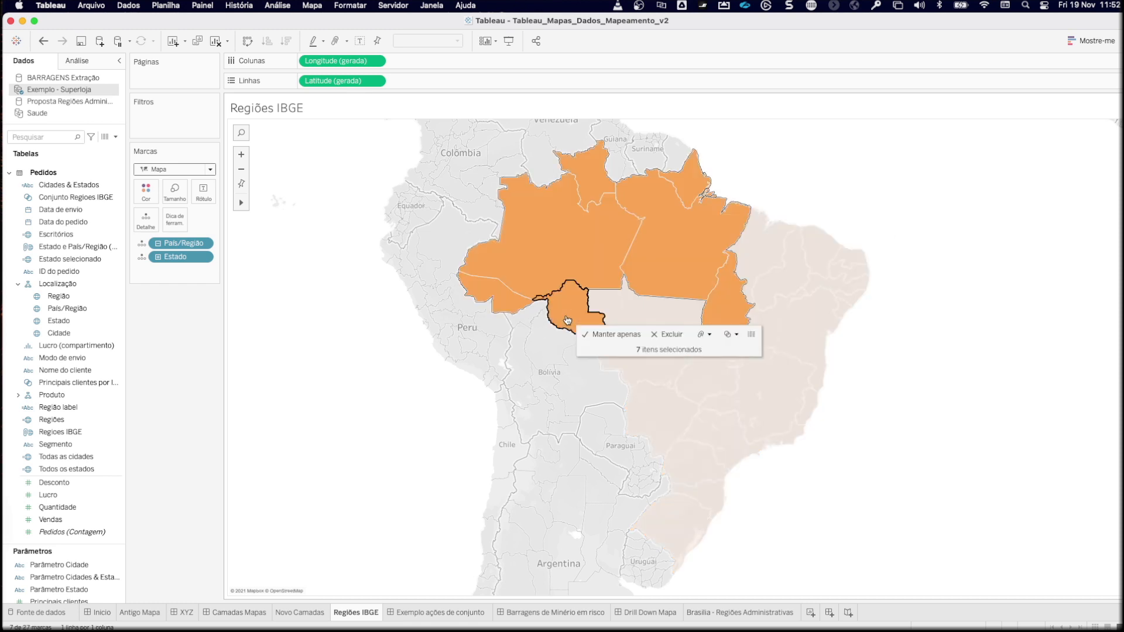
left_click(708, 336)
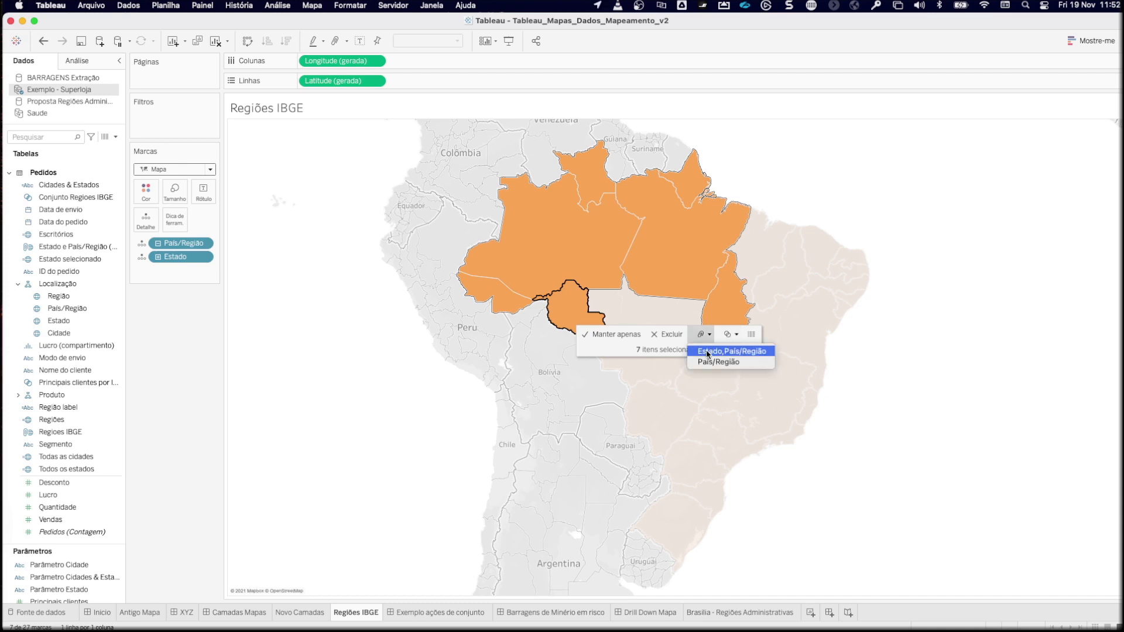
left_click(707, 351)
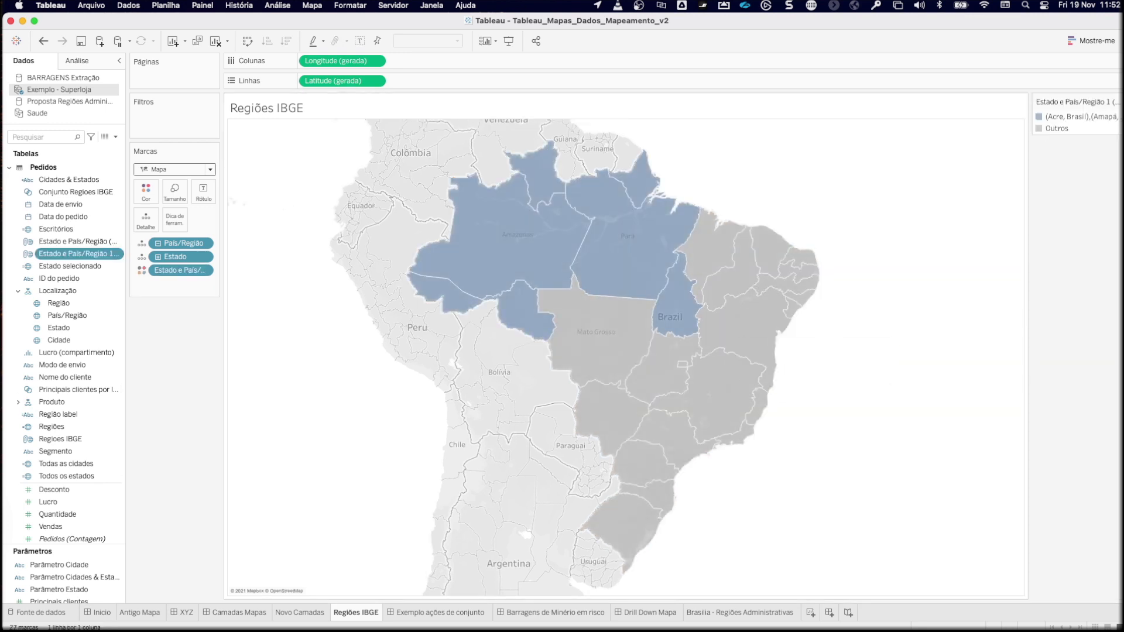
Step: Set the alias of the northern states' group to Norte
right_click(1061, 117)
left_click(1038, 175)
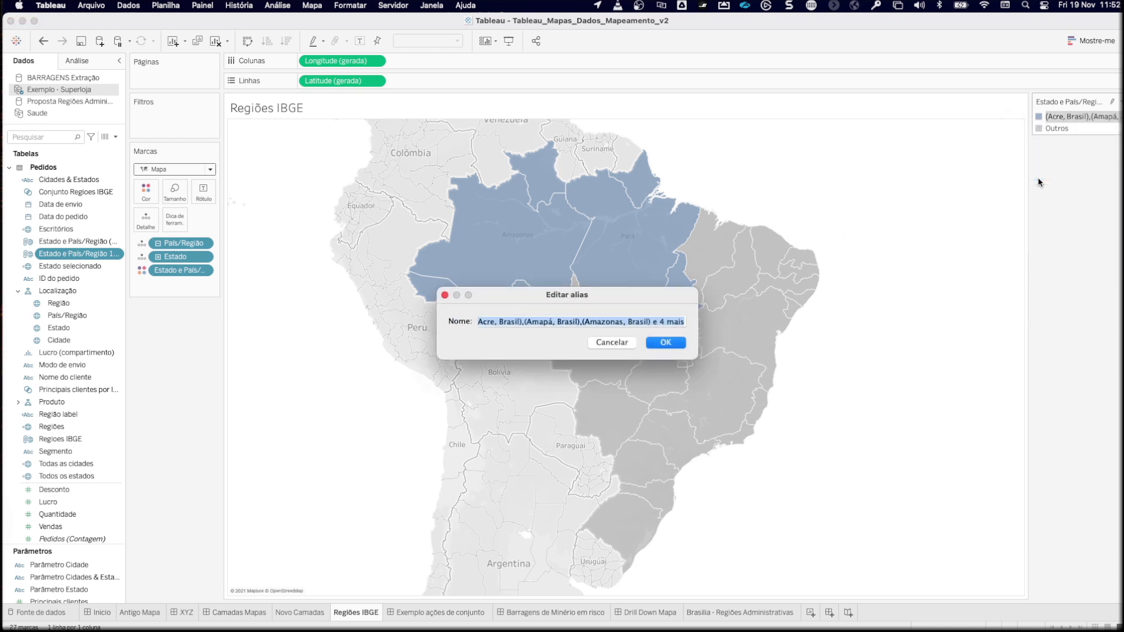
type("Norte")
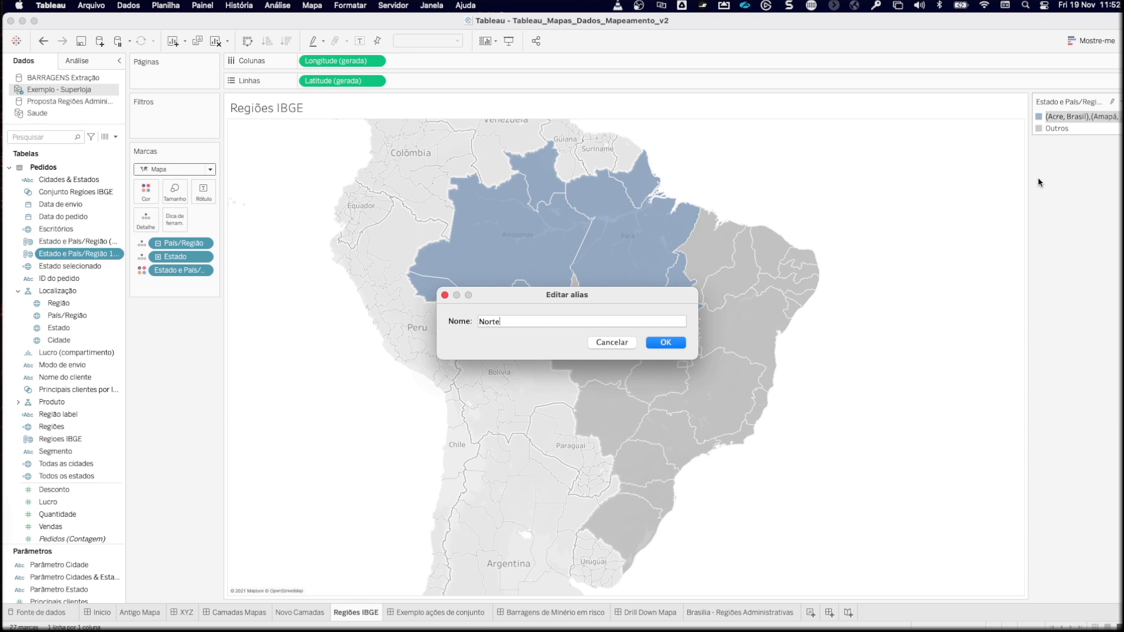
left_click(666, 343)
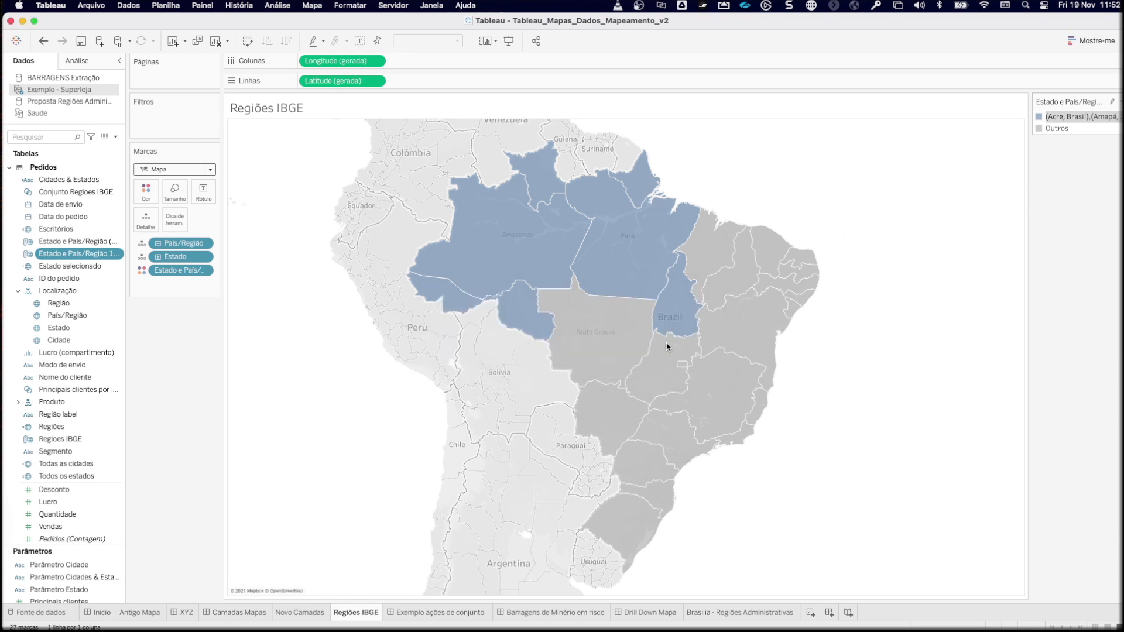
Step: Group the nine northeastern states, from Maranhão to Bahia, and set the new group's alias to Nordeste
mouse_move(749, 203)
left_mouse_down()
mouse_move(729, 281)
mouse_move(815, 321)
mouse_move(756, 203)
mouse_move(738, 211)
left_mouse_up()
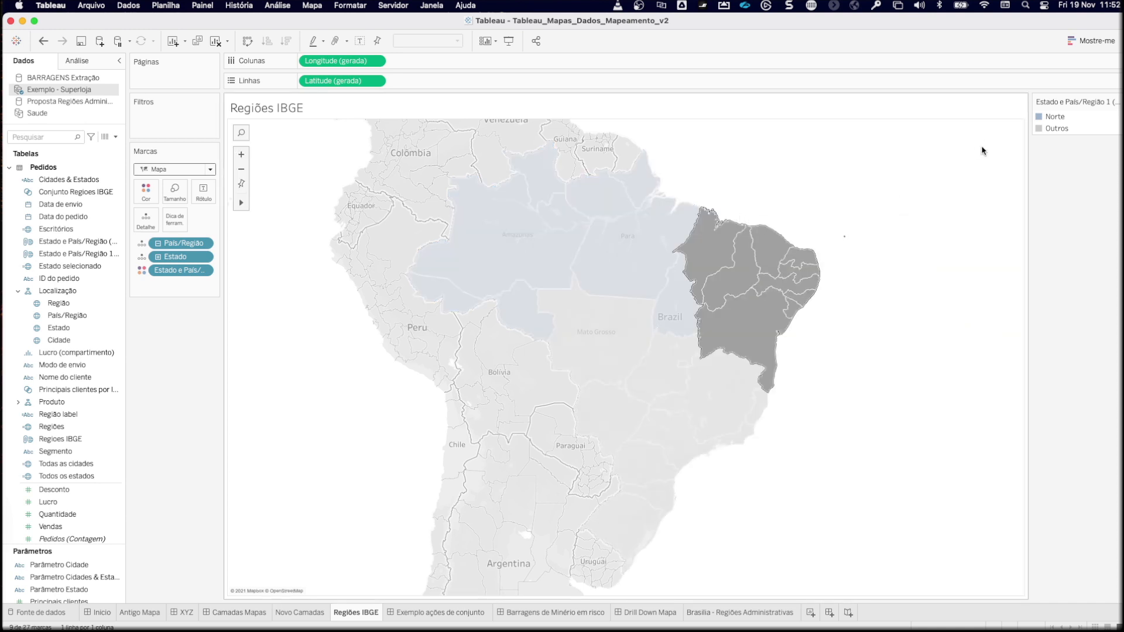
mouse_move(780, 256)
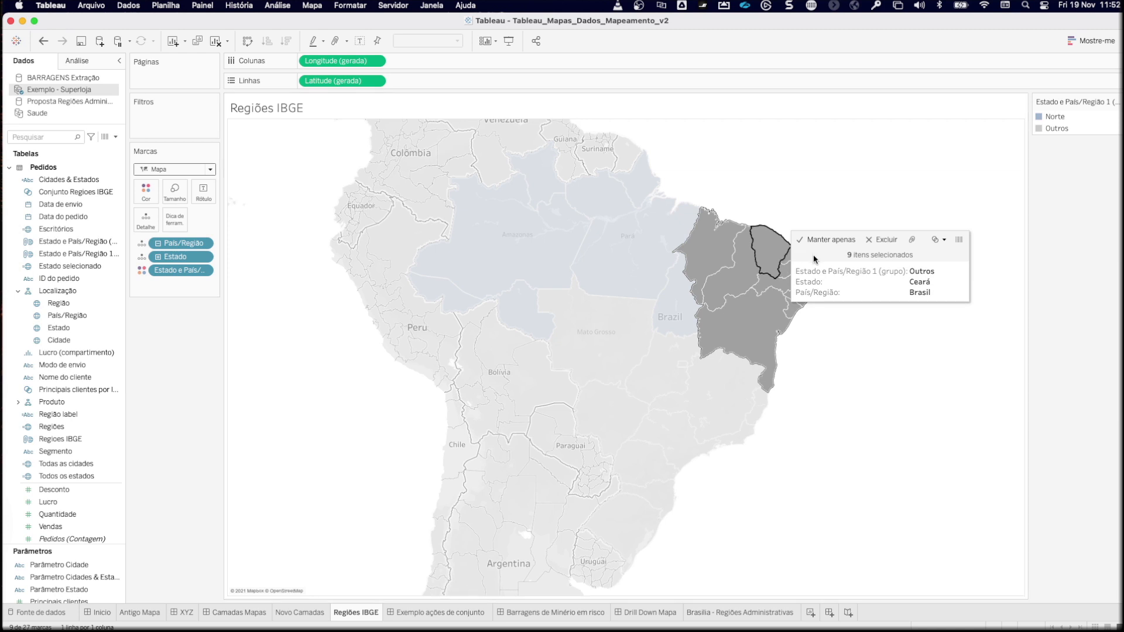
left_click(913, 241)
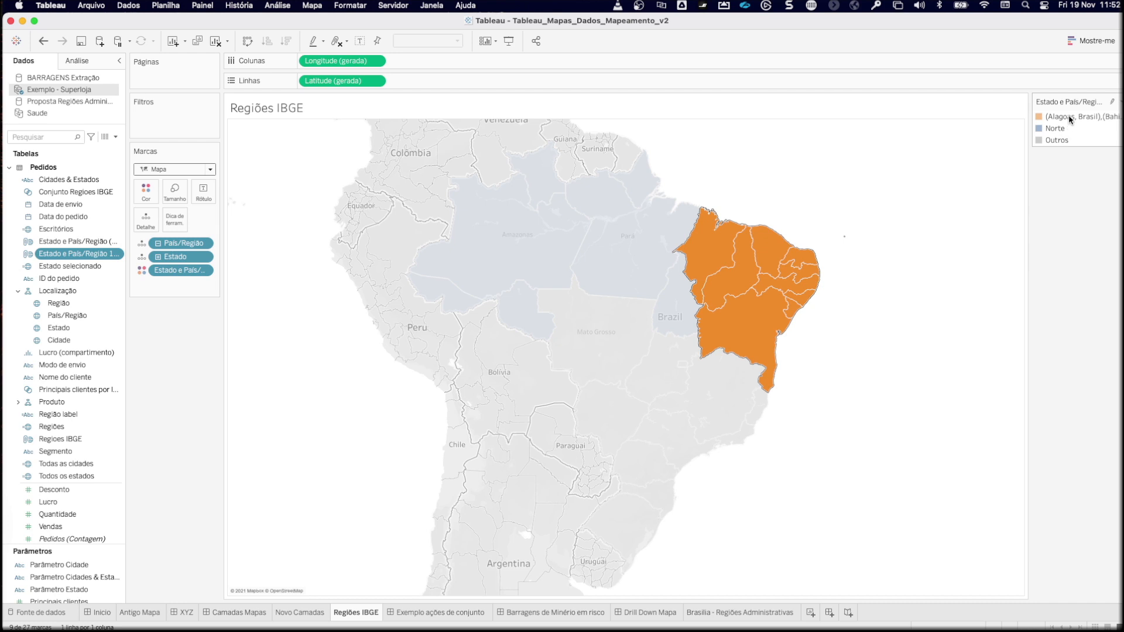
left_click(1069, 115)
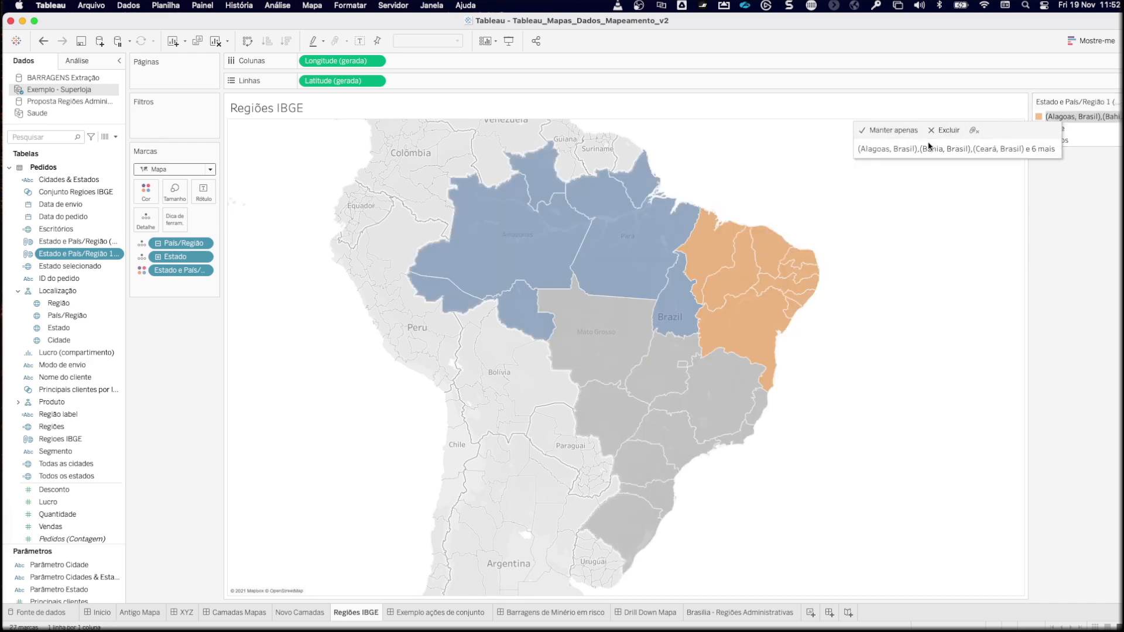
right_click(1058, 120)
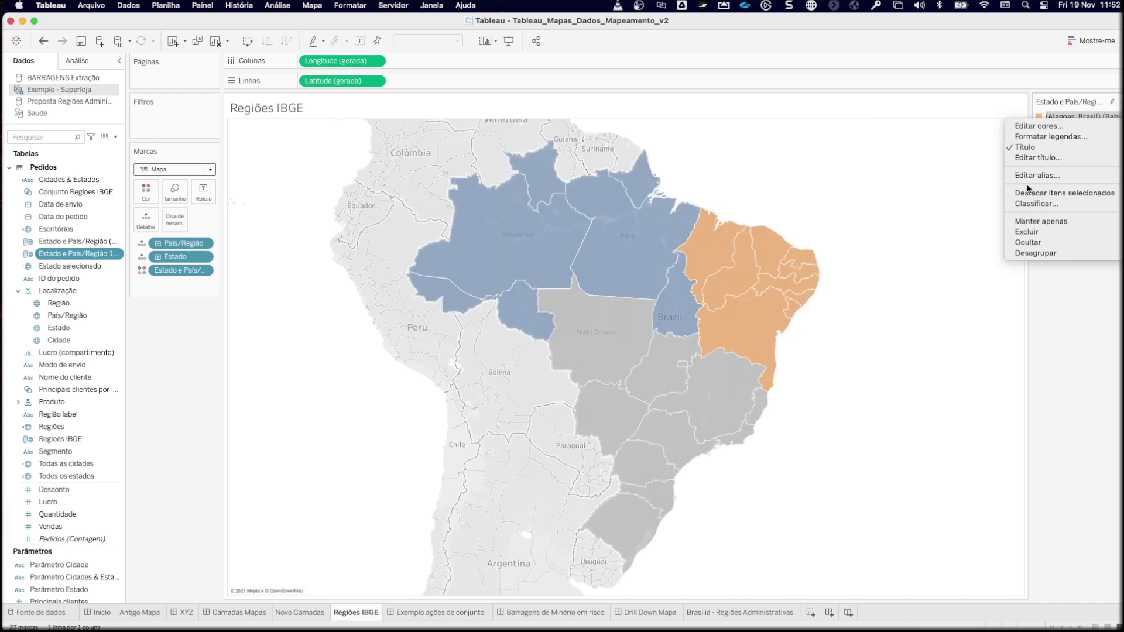
left_click(1036, 175)
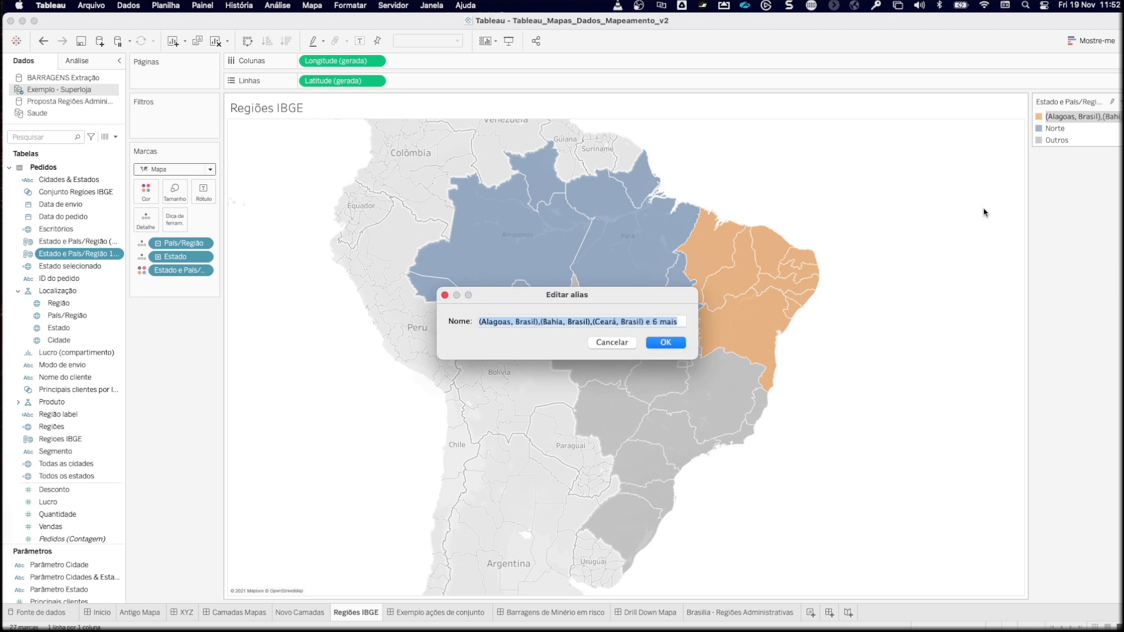
type("Nordeste")
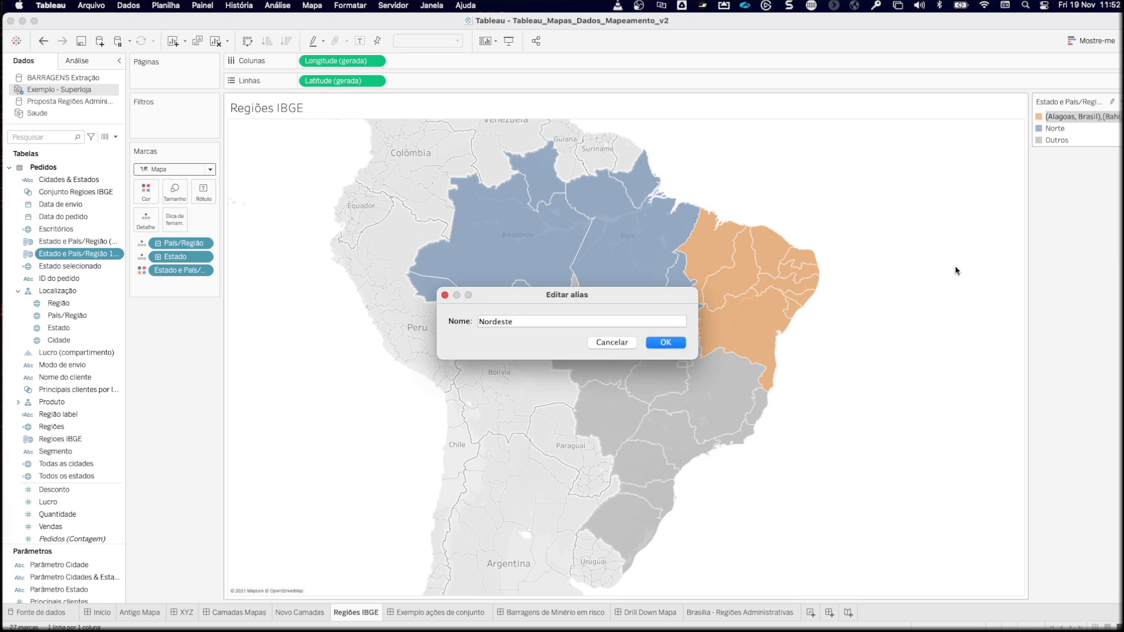
left_click(663, 344)
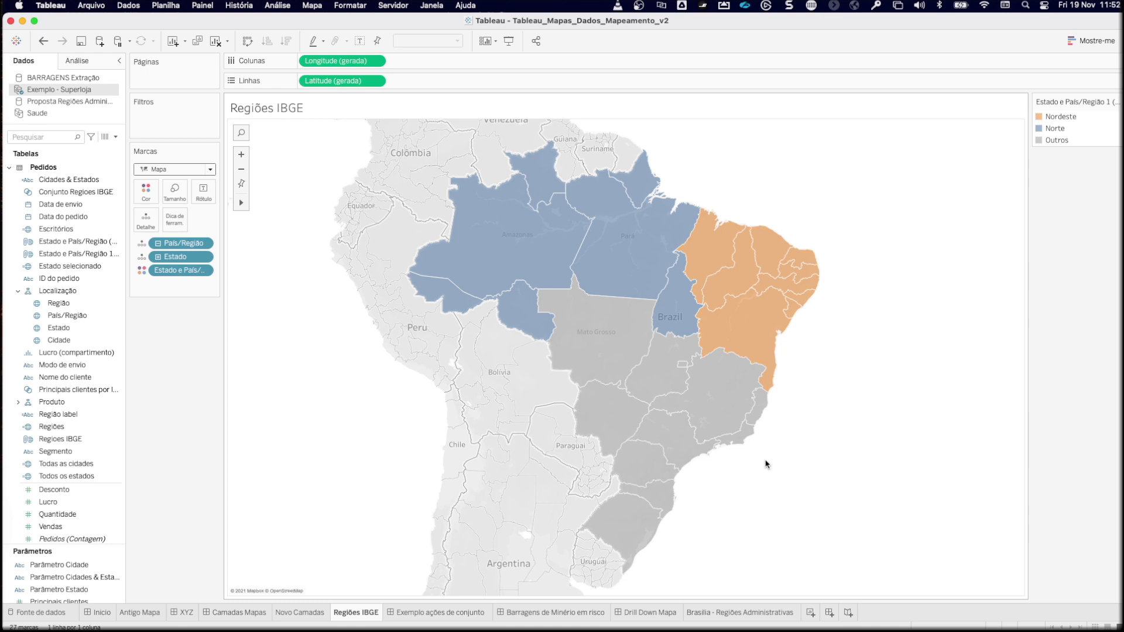
Step: Group Mato Grosso, Mato Grosso do Sul, Goiás and Distrito Federal, and set the group's alias to Centro Oeste
mouse_move(569, 384)
left_mouse_down()
mouse_move(644, 360)
mouse_move(685, 366)
mouse_move(566, 399)
mouse_move(559, 387)
left_mouse_up()
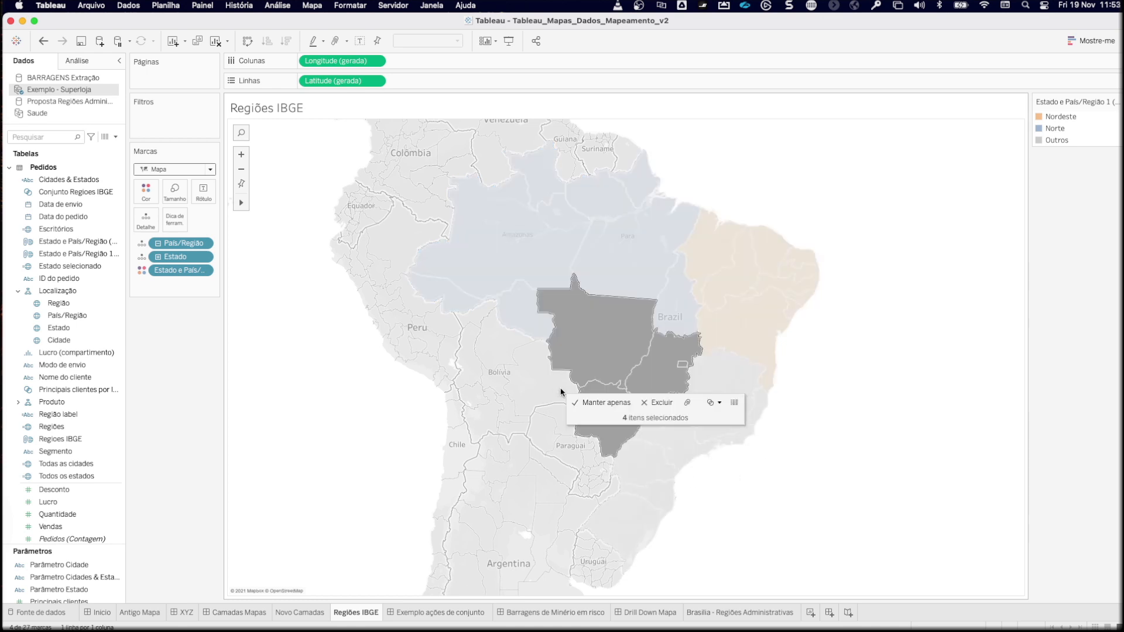
left_click(688, 403)
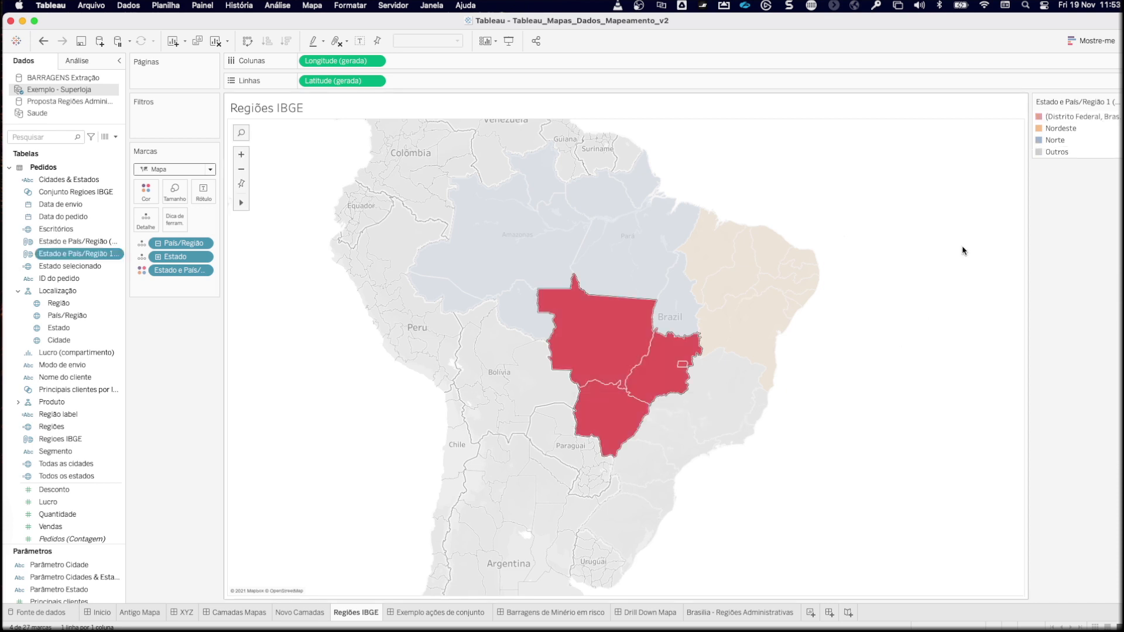
right_click(1060, 117)
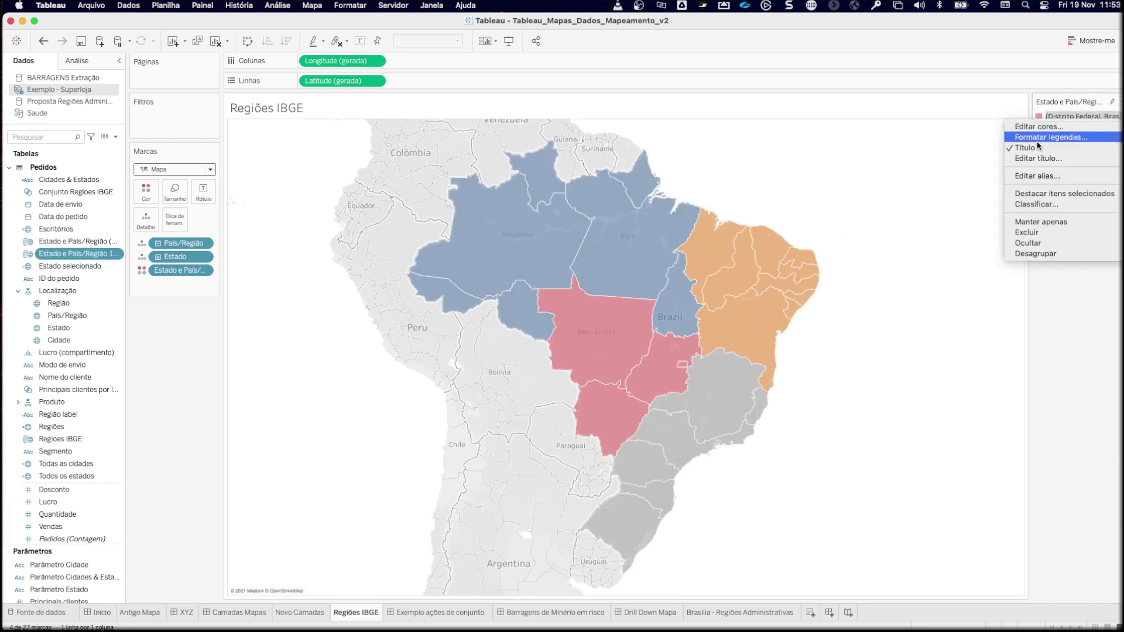
left_click(1031, 176)
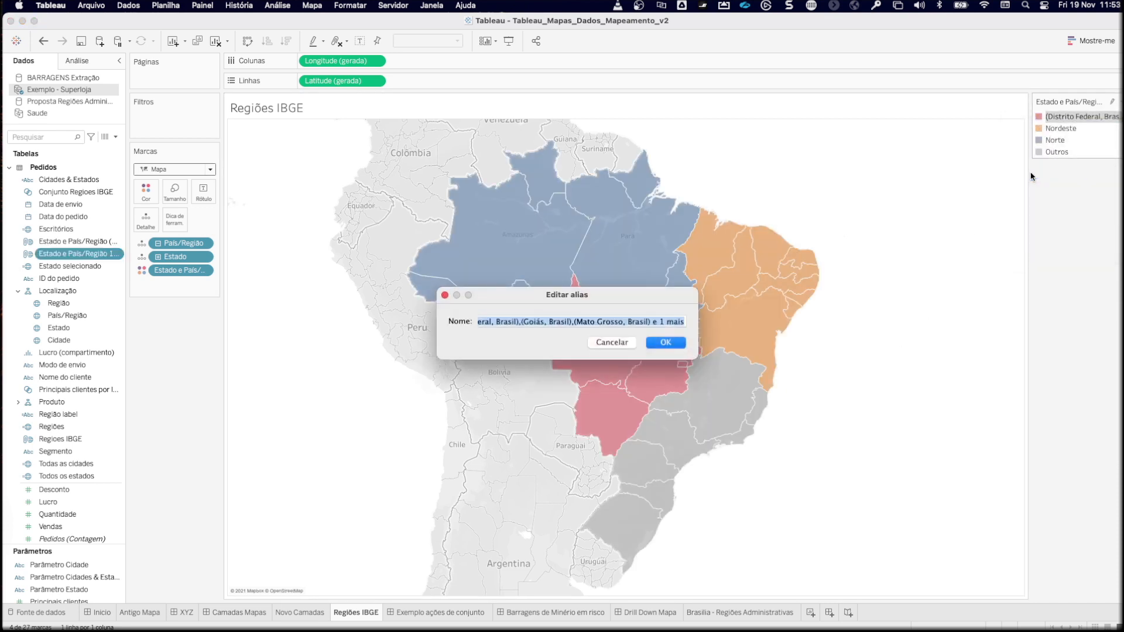
type("Centro")
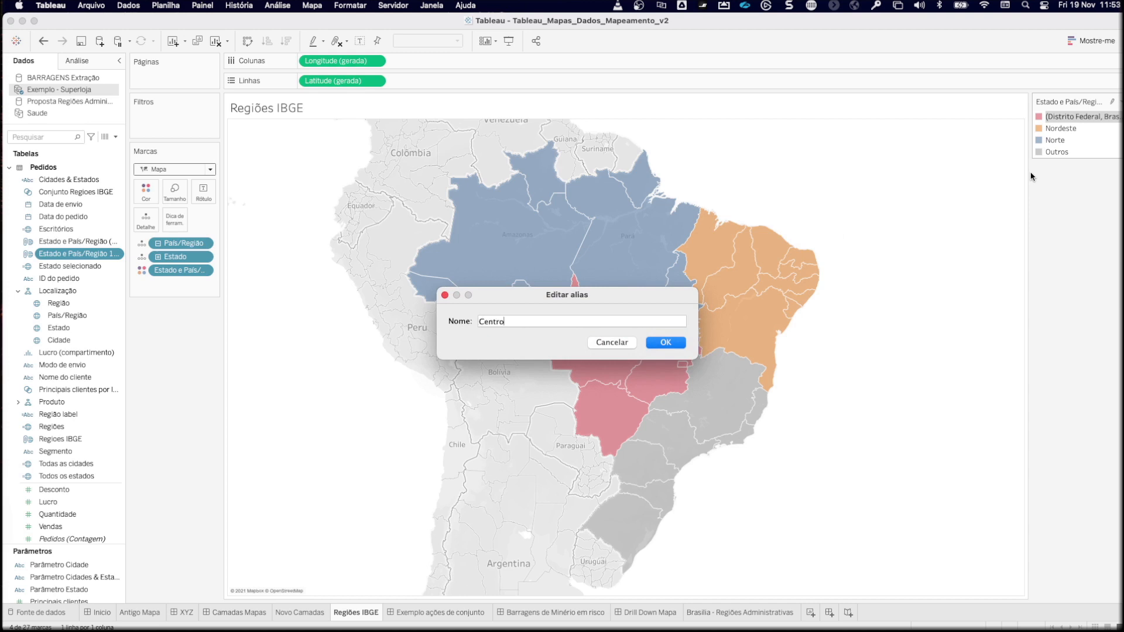
type(" Oeste")
left_click(669, 343)
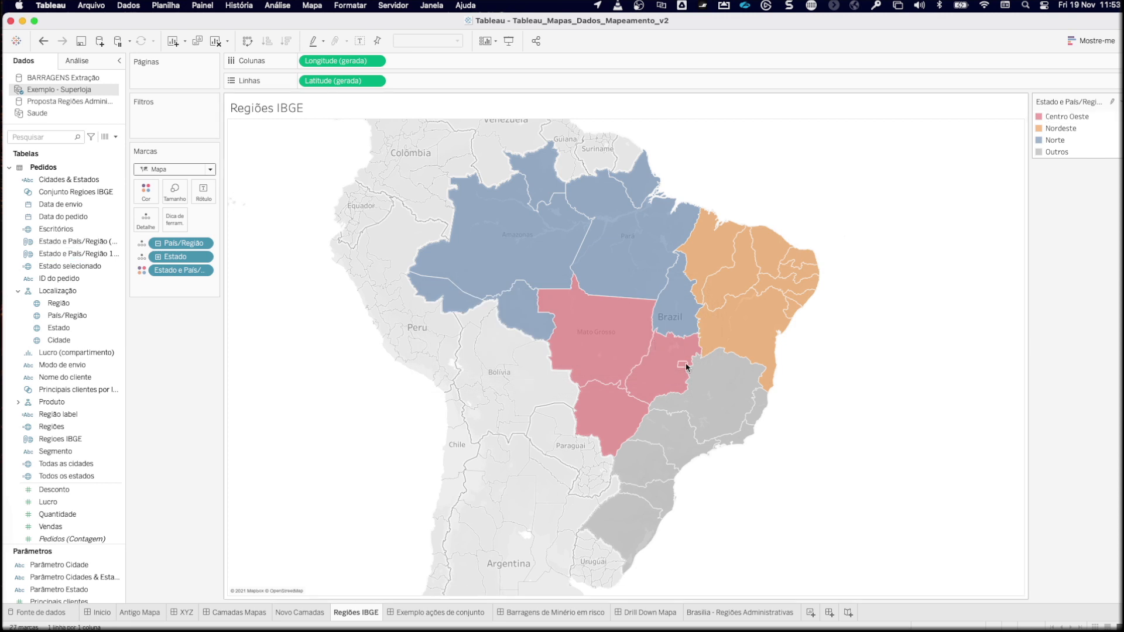
Step: Group the three southern states, Paraná, Santa Catarina and Rio Grande do Sul, and set the new group's alias to Sul
mouse_move(680, 532)
left_mouse_down()
mouse_move(661, 502)
mouse_move(628, 500)
mouse_move(626, 530)
mouse_move(673, 505)
mouse_move(646, 480)
left_mouse_up()
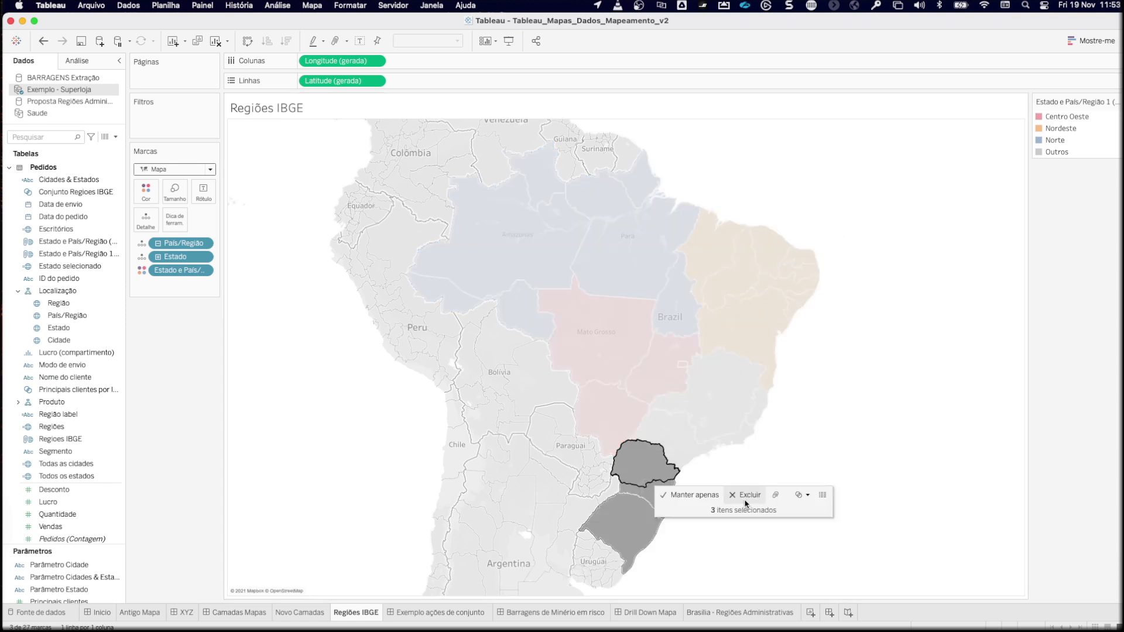
left_click(775, 496)
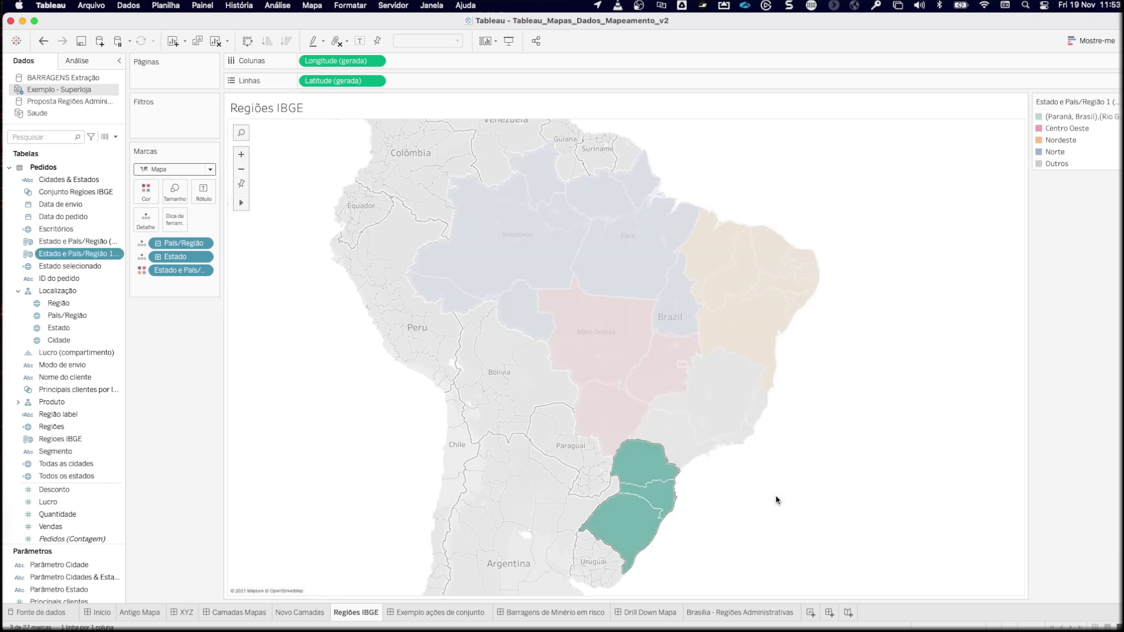
right_click(1063, 114)
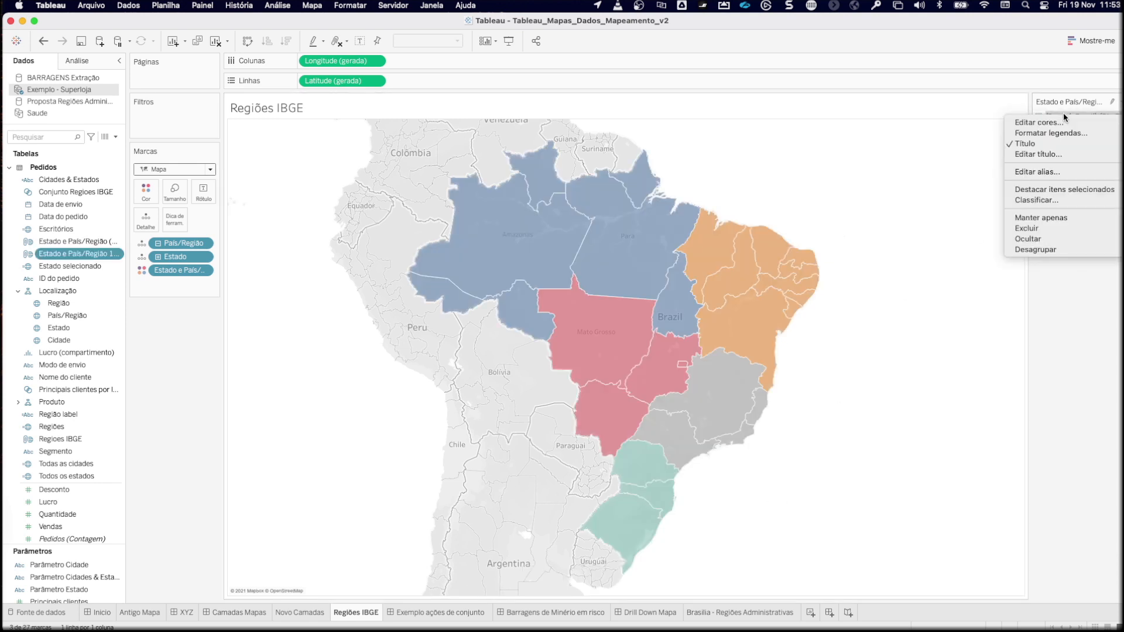
left_click(1033, 171)
type("Sul")
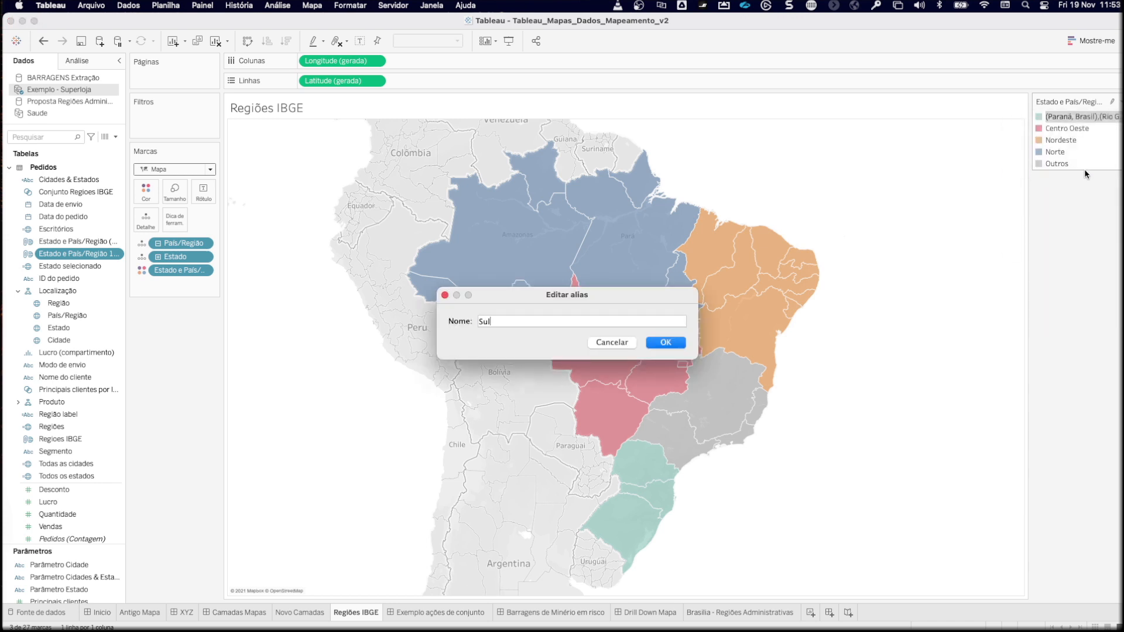
left_click(658, 344)
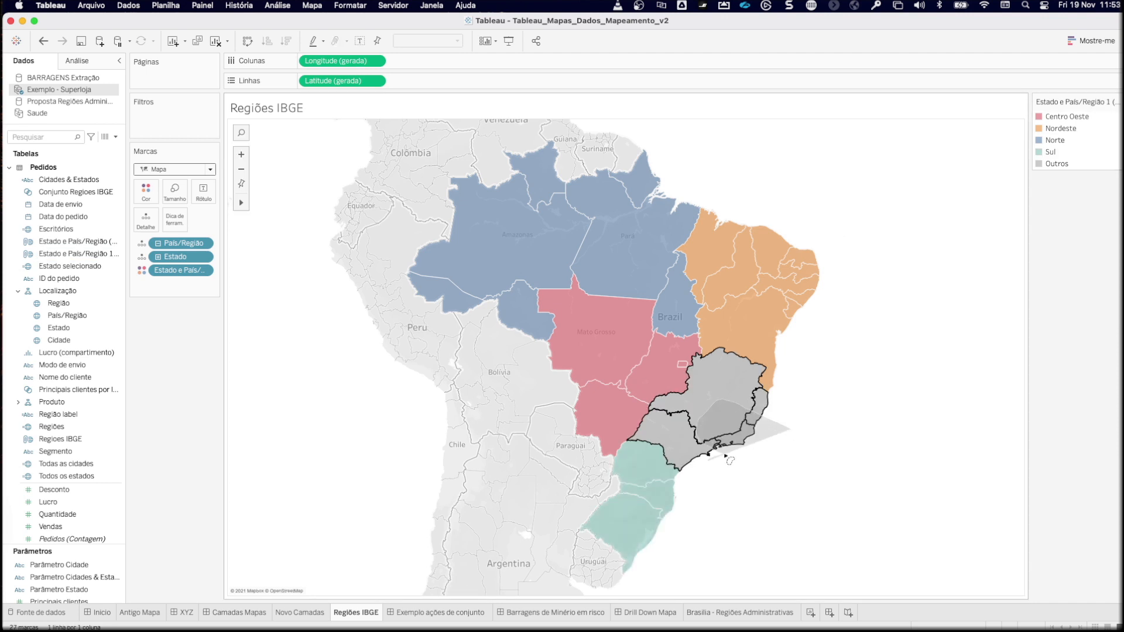
Step: Group the four remaining southeastern states and set the new group's alias to Sudeste
left_click(729, 455)
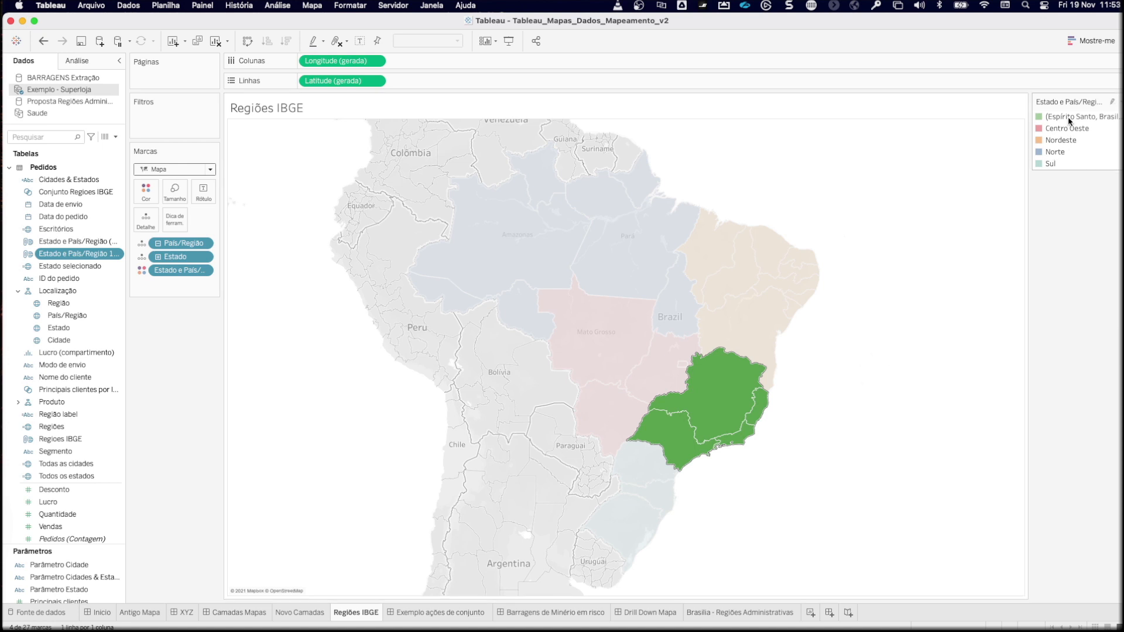
left_click(1068, 112)
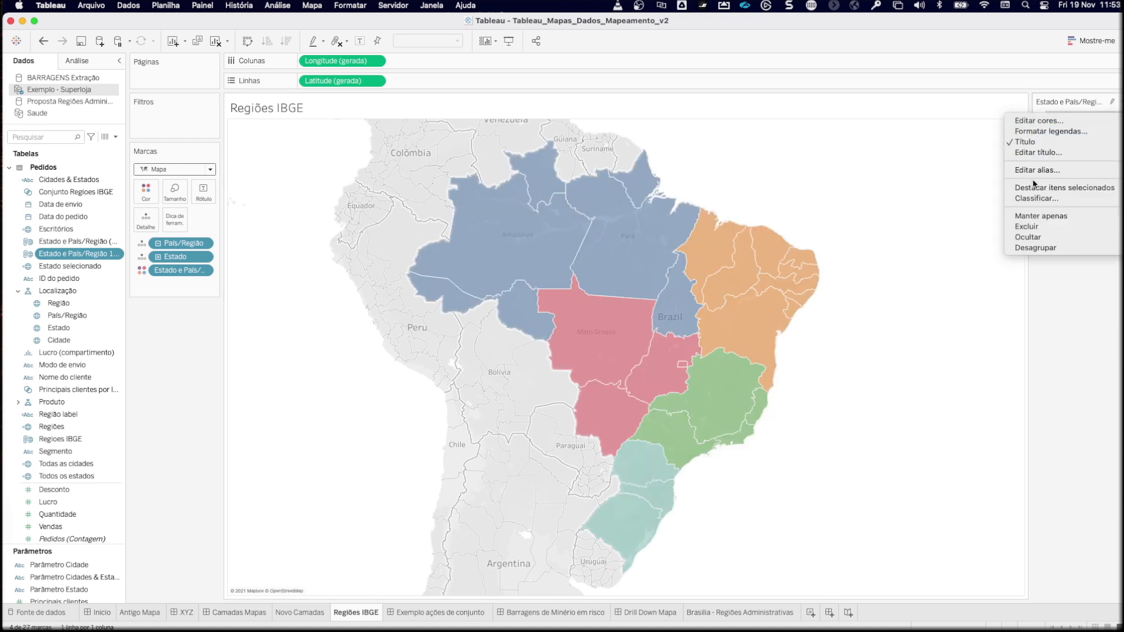
left_click(1033, 171)
type("S")
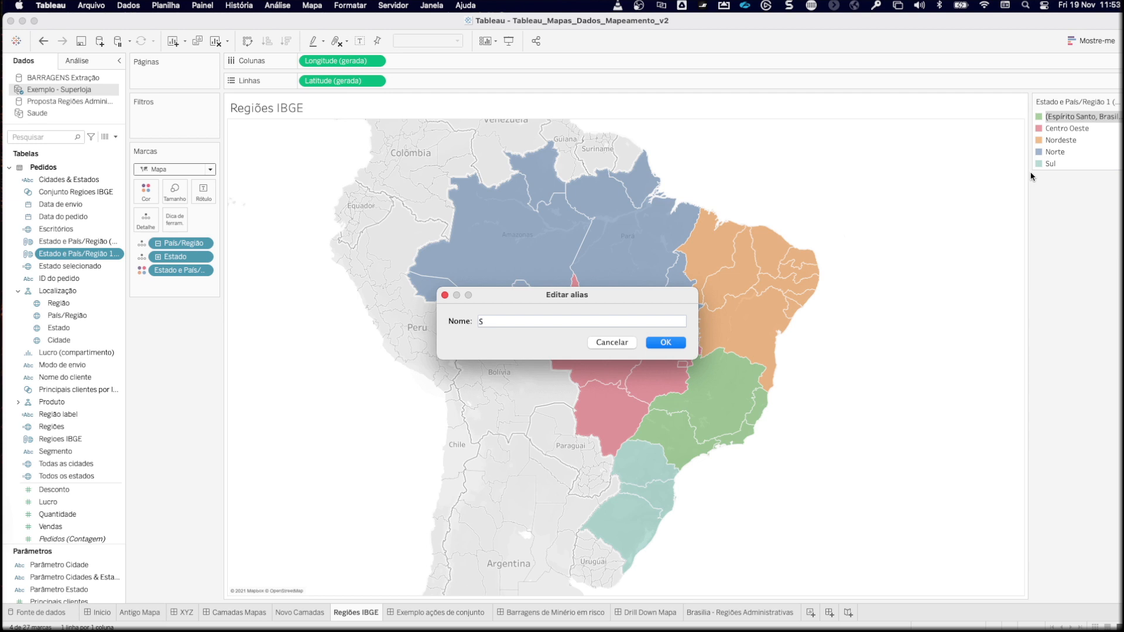
type("udeste")
key("Return")
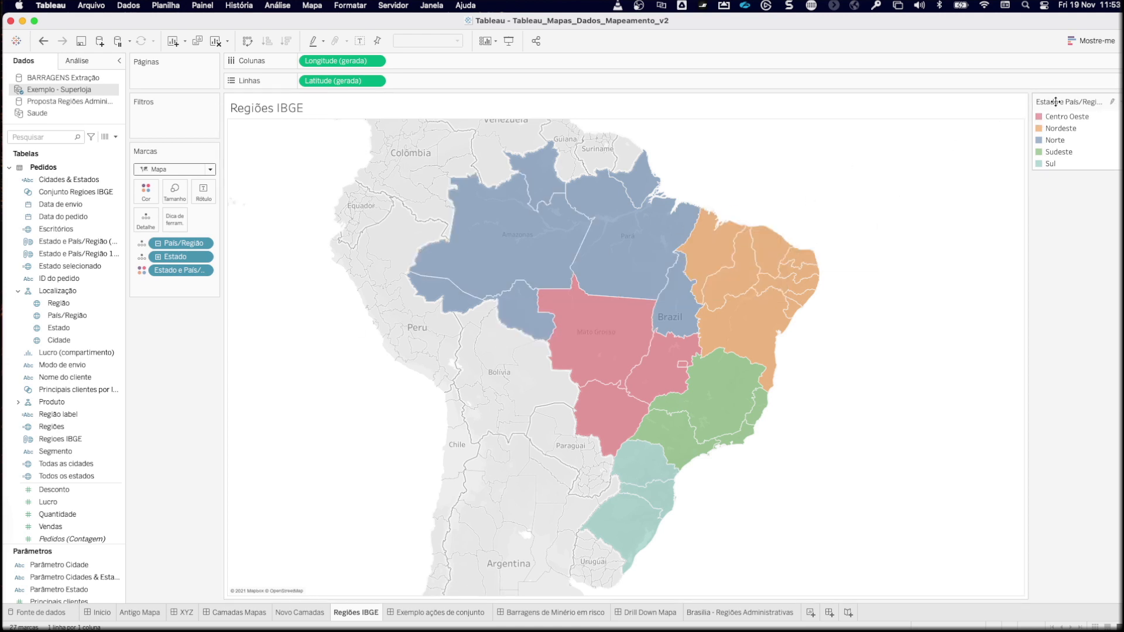
Step: Widen the color legend and rename the Estado e País/Região 1 group field as Regiões IBGE 2
left_click_drag(1028, 111, 986, 111)
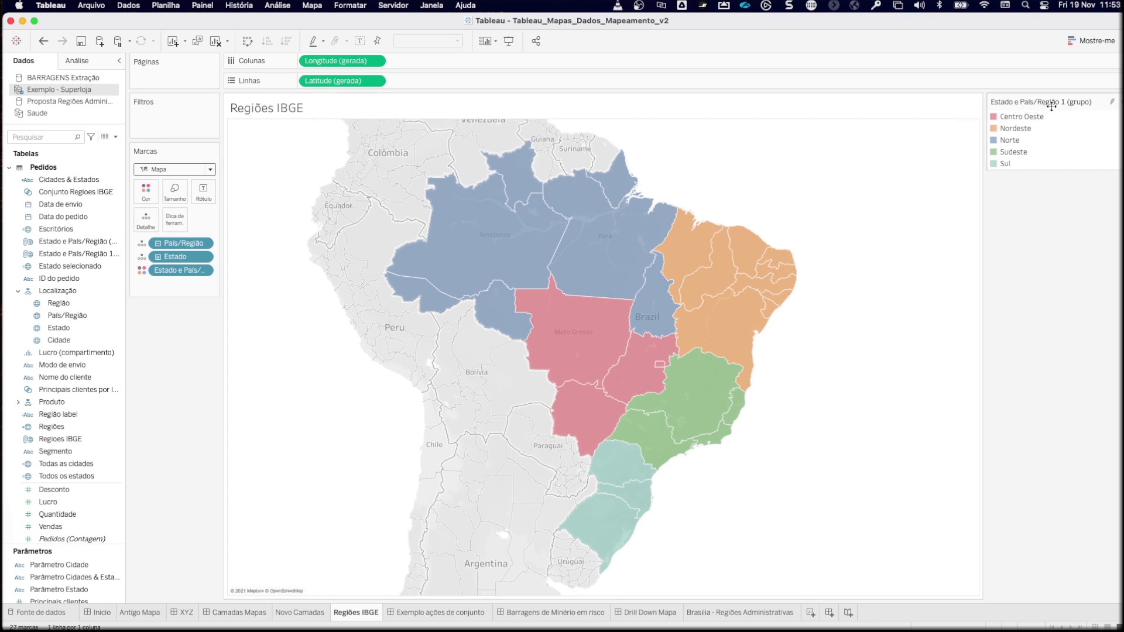
left_click(96, 257)
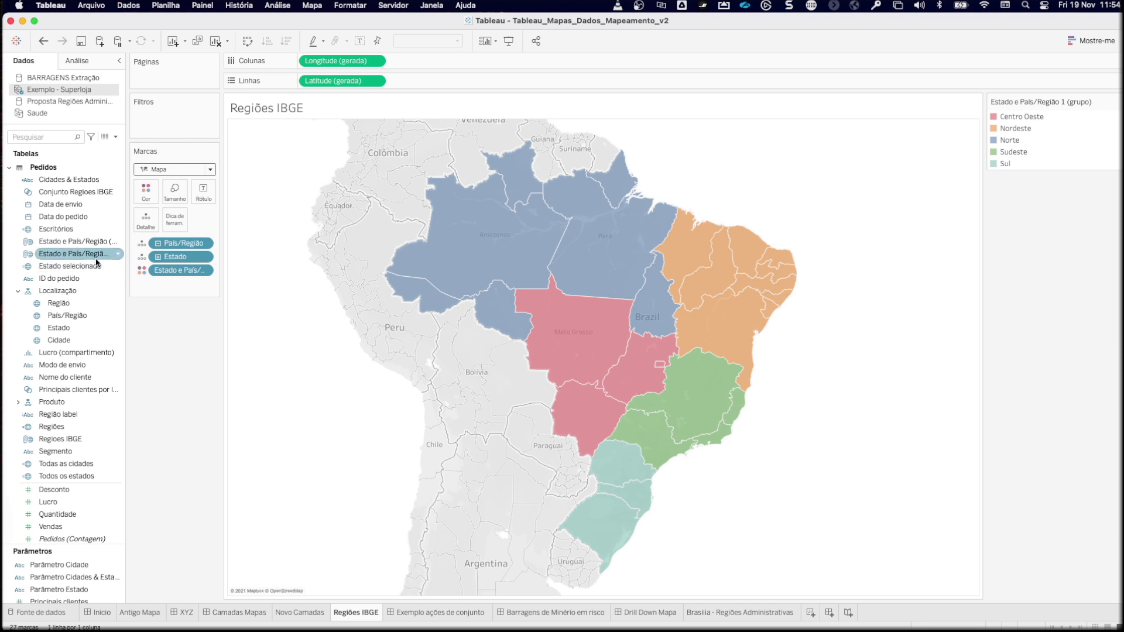
right_click(94, 260)
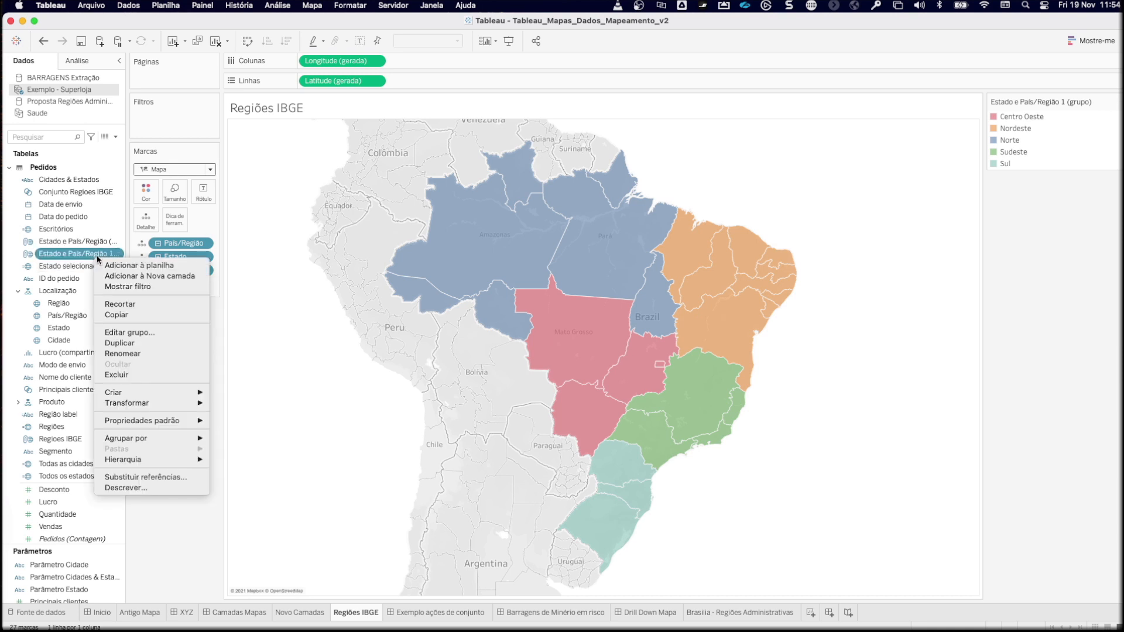
left_click(151, 354)
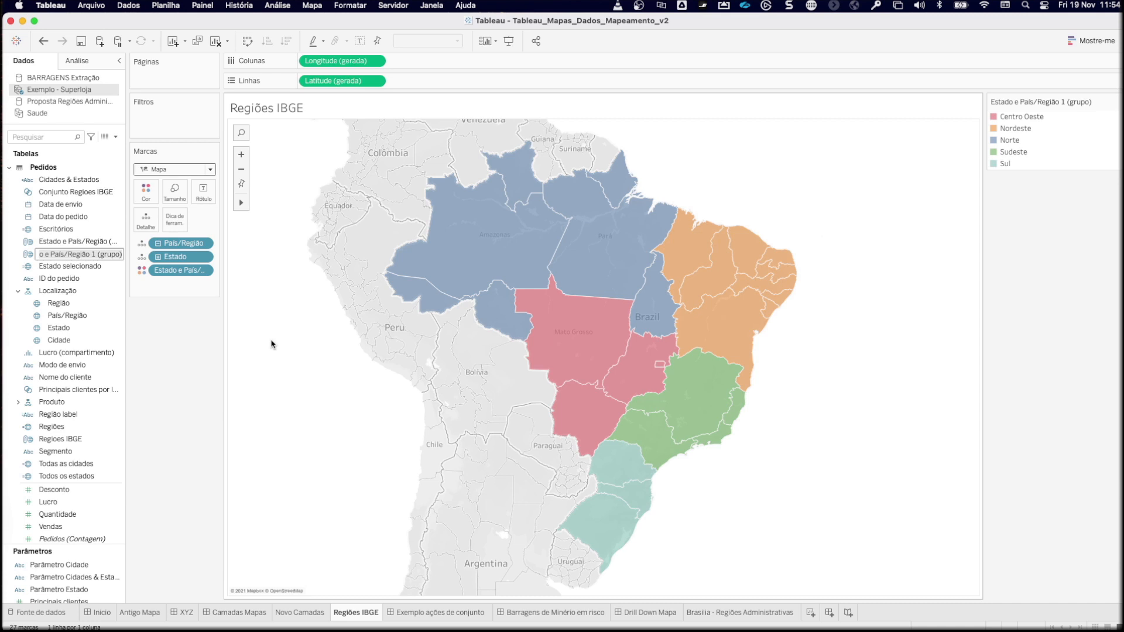
type("Regi")
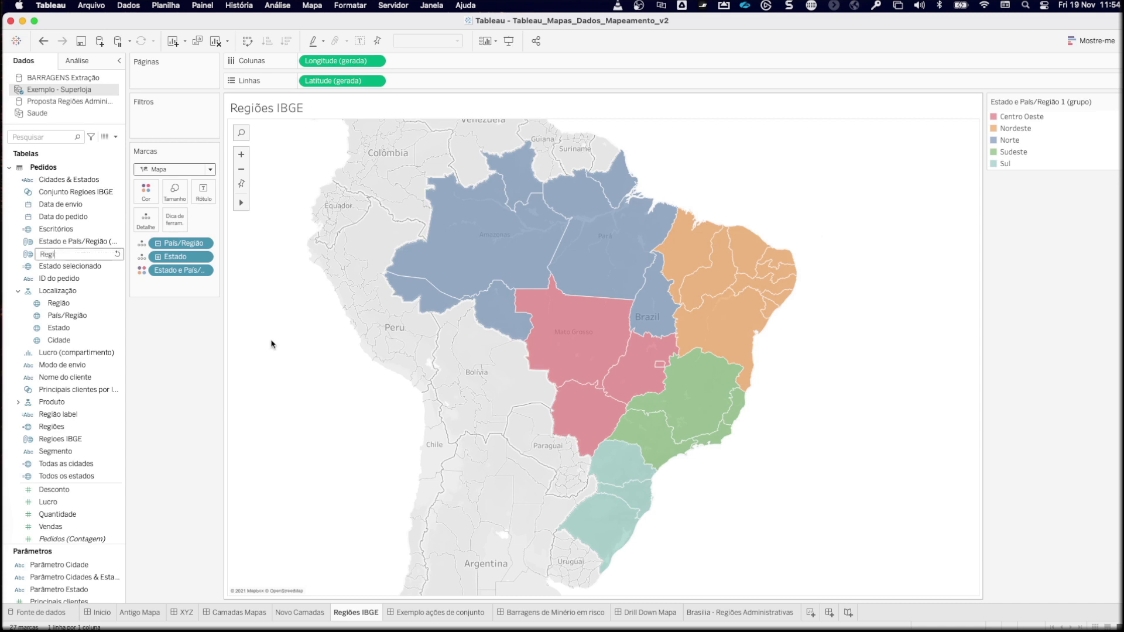
type("oões IBGE 2")
key("Return")
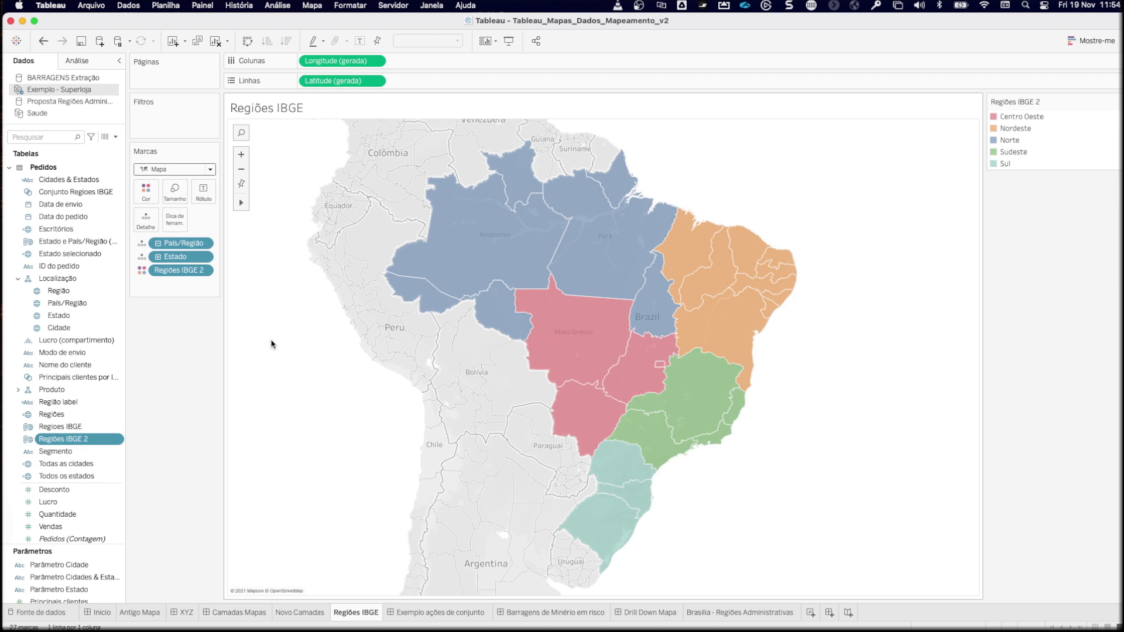
Step: Remove Estado from the map's marks and label the merged regions with Regiões IBGE 2
left_click_drag(176, 257, 200, 326)
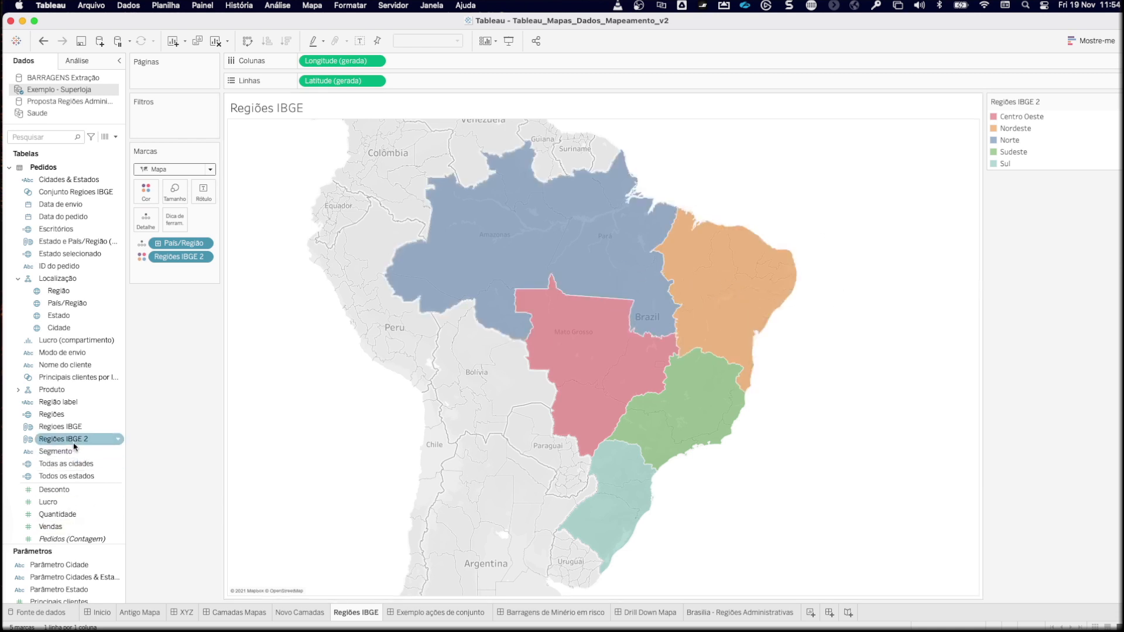
left_click_drag(69, 445, 203, 196)
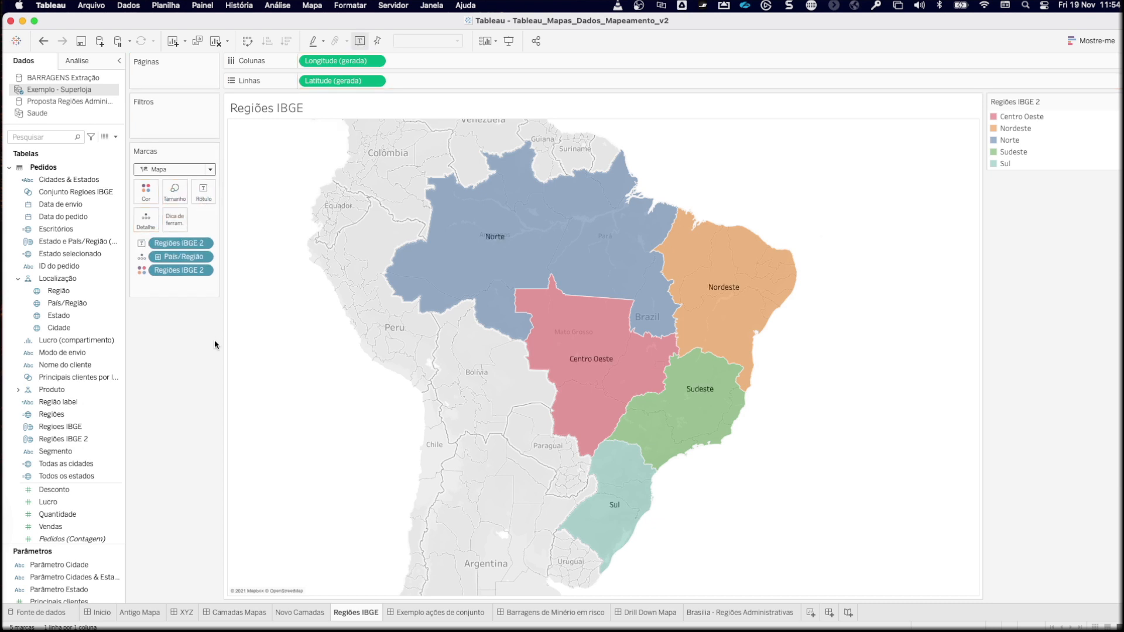
Step: Open Regiões IBGE 2 for group editing, ungroup Acre from Norte, and move the dialog clear of the map
right_click(97, 438)
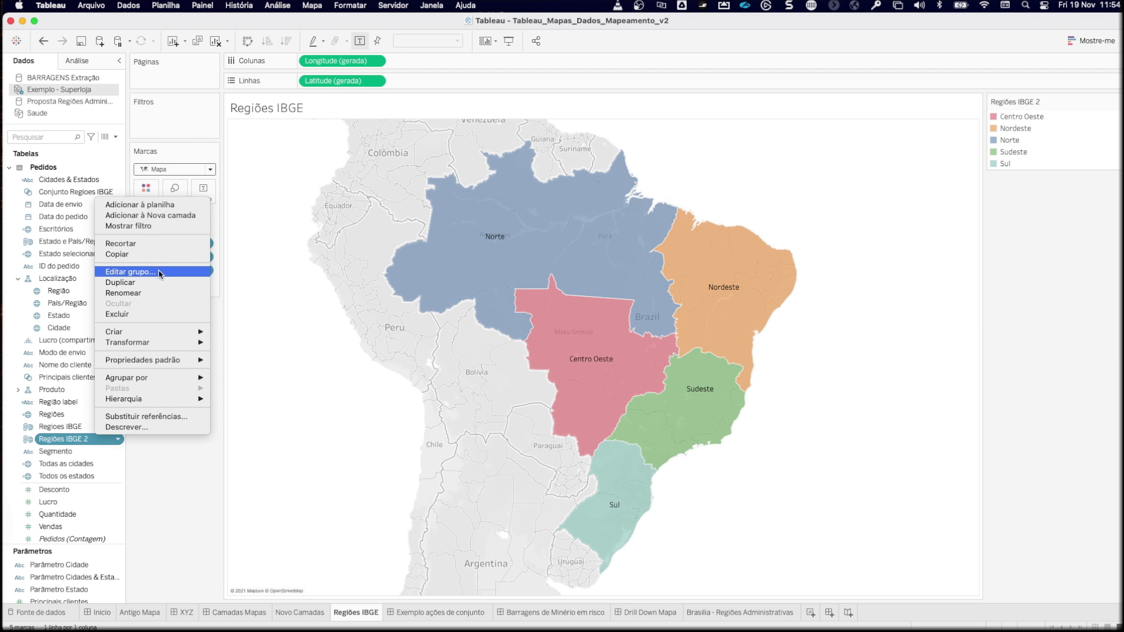
left_click(130, 272)
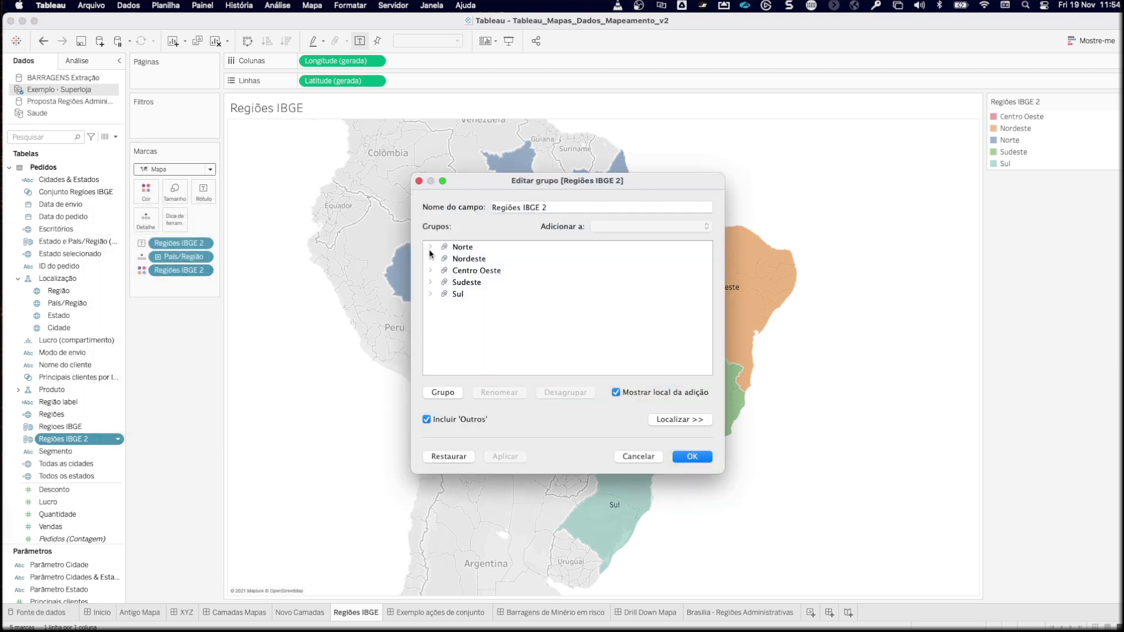
left_click(430, 247)
left_click(477, 258)
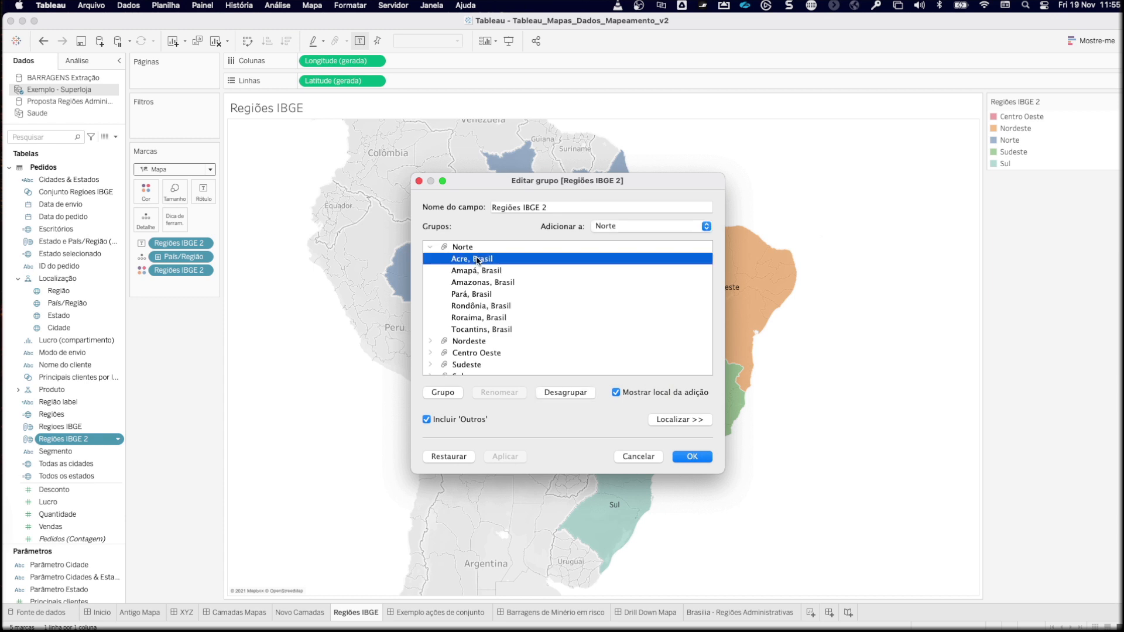
left_click(556, 392)
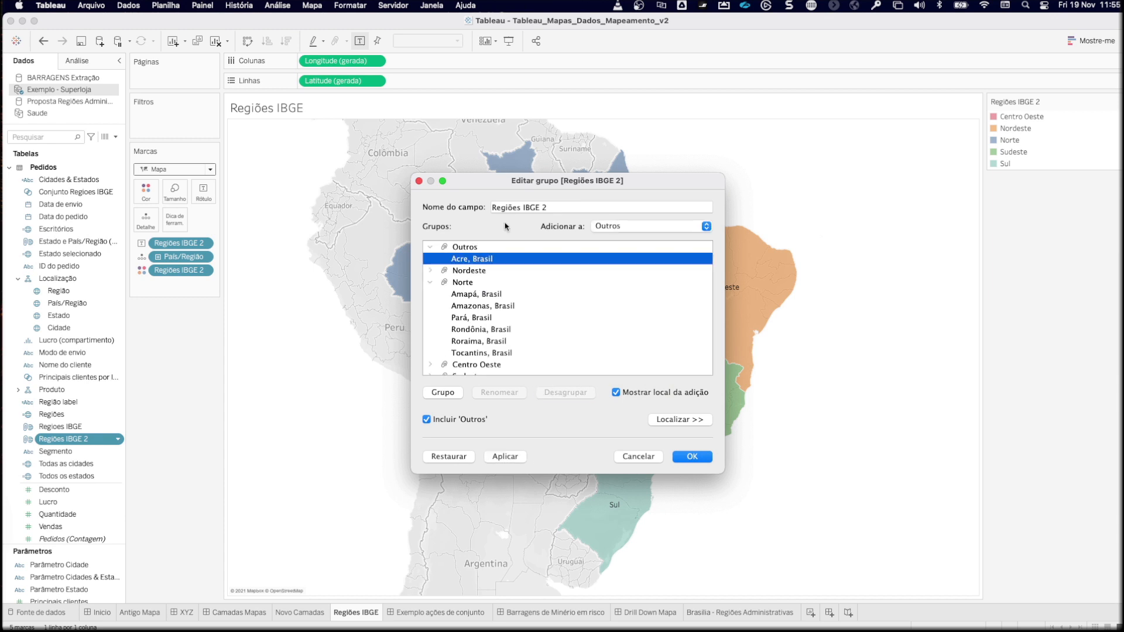
left_click_drag(485, 189, 847, 142)
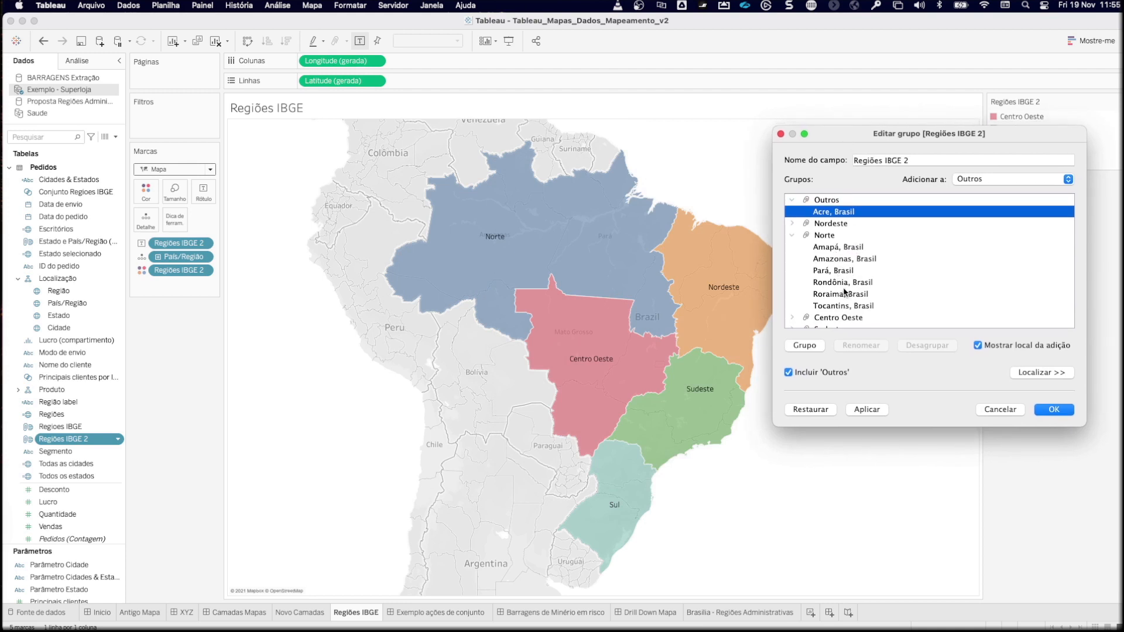
Step: Examine which states belong to the Norte and Nordeste groups of Regiões IBGE 2
scroll(845, 291, "down", 2)
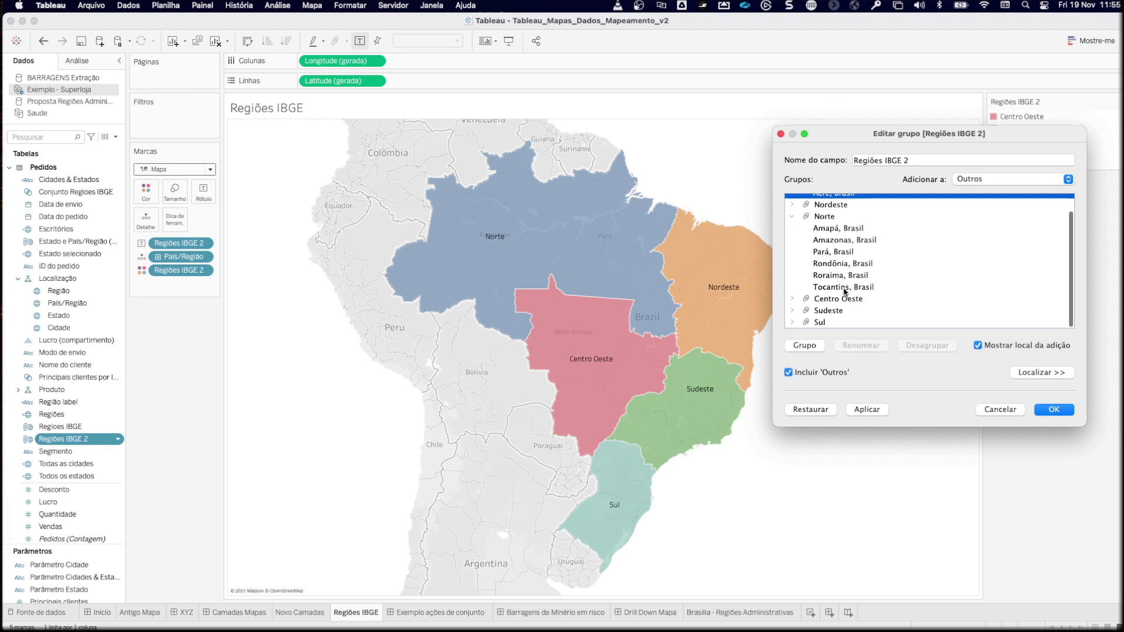
scroll(813, 234, "up", 2)
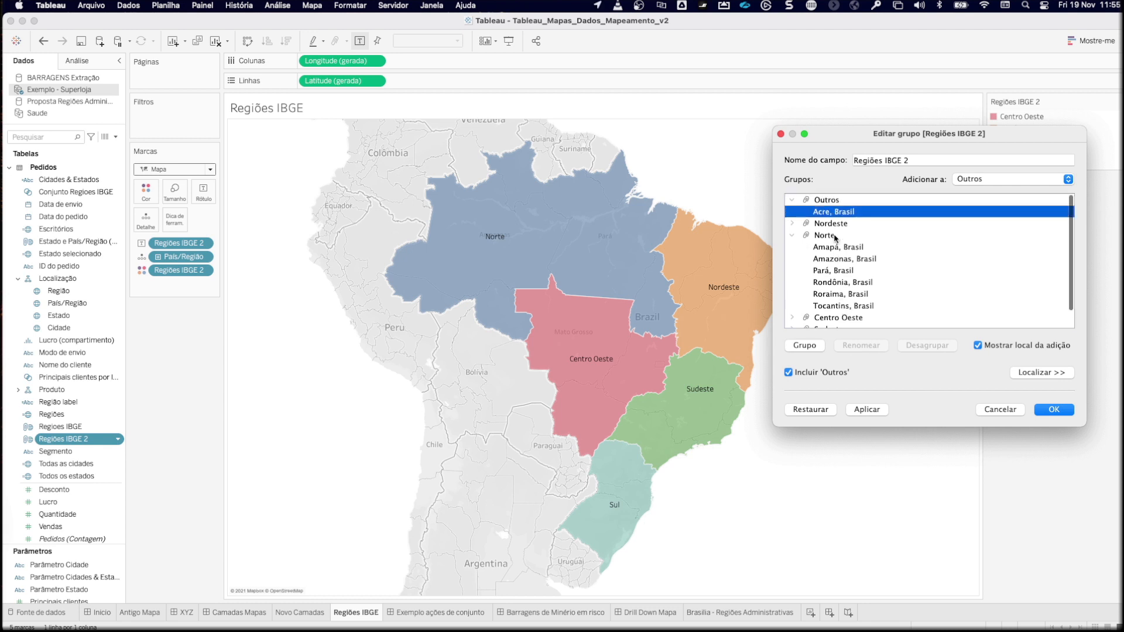
left_click(794, 224)
scroll(864, 285, "down", 3)
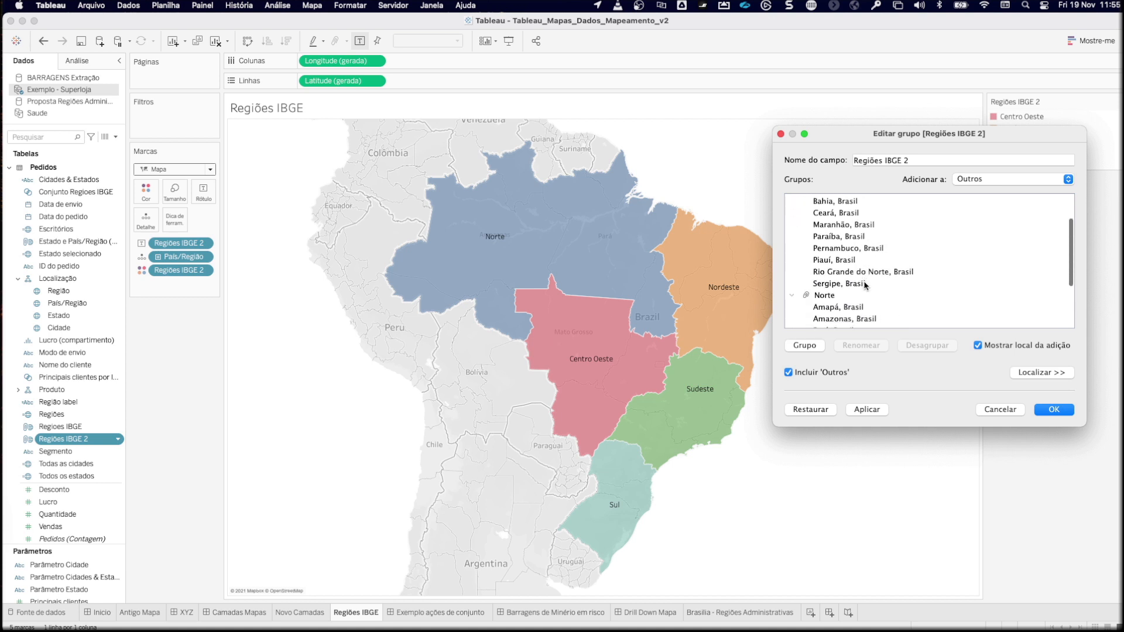
scroll(841, 271, "up", 1)
scroll(841, 271, "down", 1)
scroll(841, 270, "up", 2)
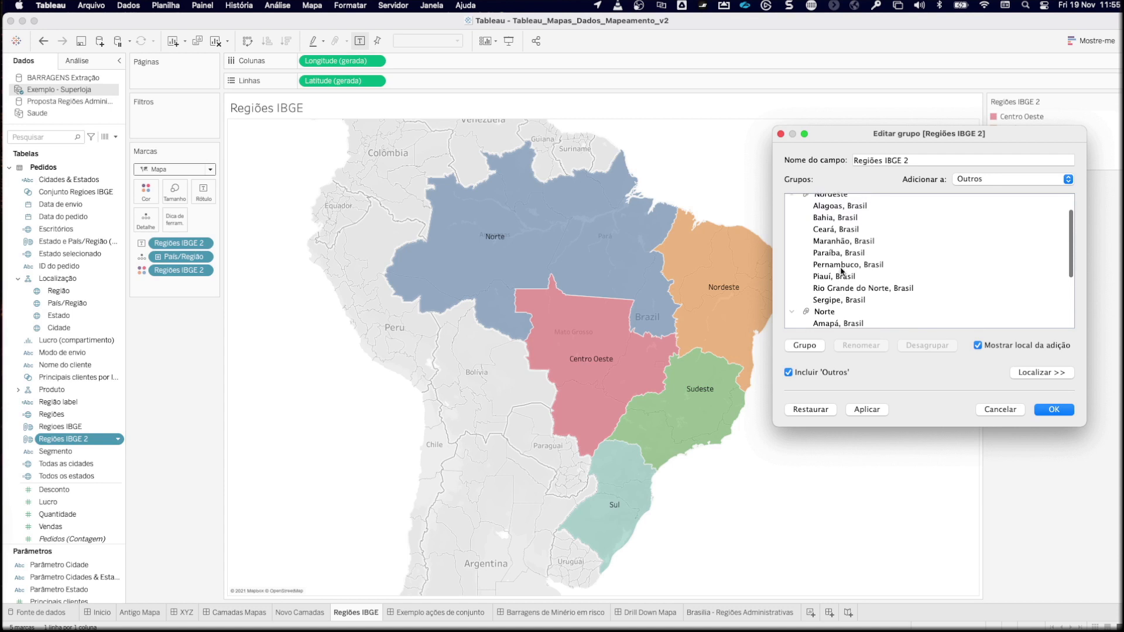
scroll(841, 270, "down", 1)
scroll(841, 270, "up", 2)
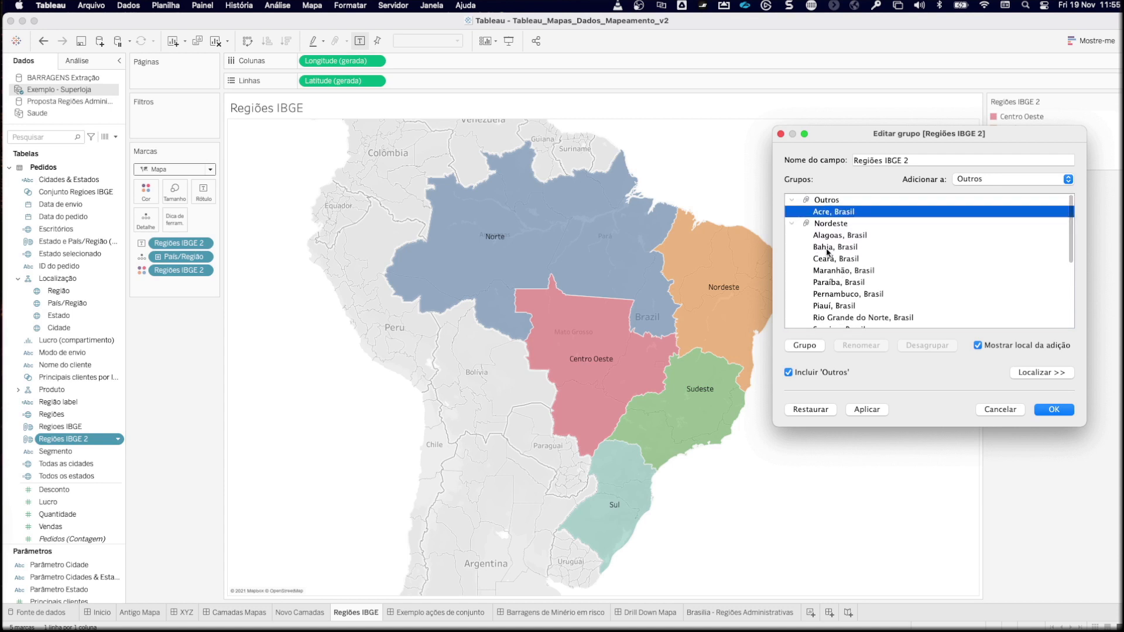
Step: Discard the pending group edits, then undo and redo the region label change
left_click(997, 409)
left_click(41, 43)
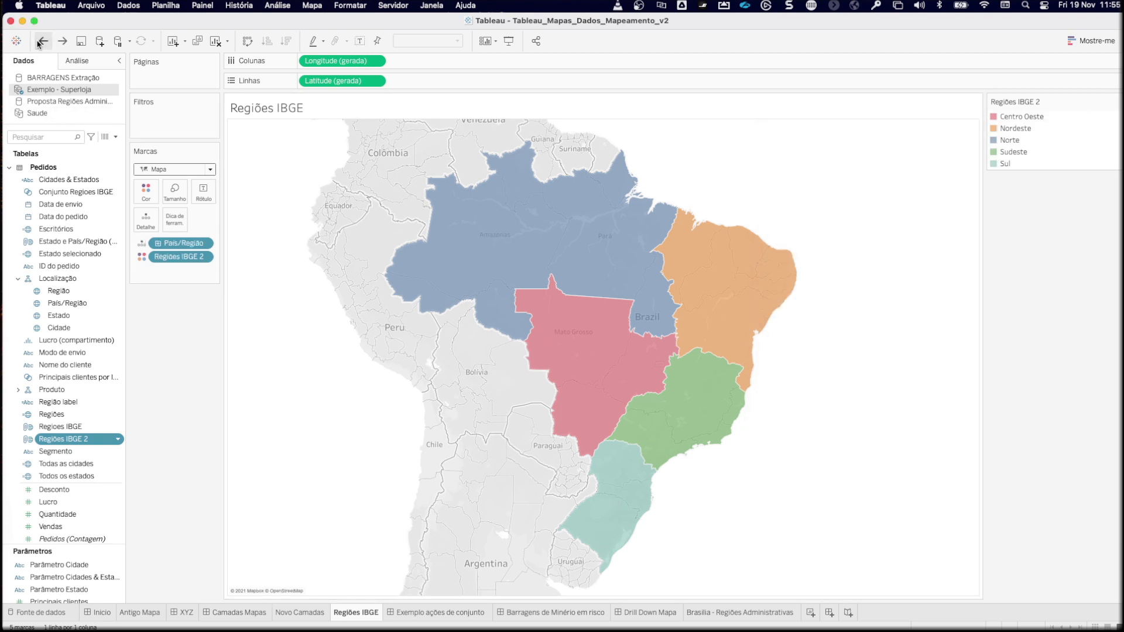
left_click(63, 41)
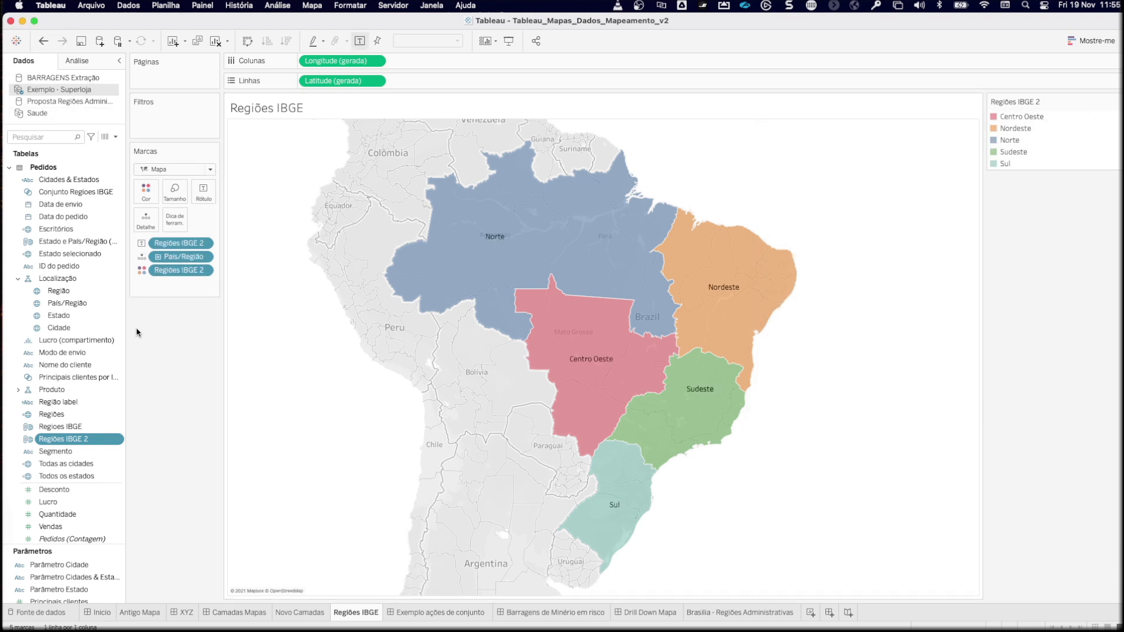
Step: Reopen Regiões IBGE 2 for group editing beside the map and ungroup Tocantins from Norte
right_click(101, 439)
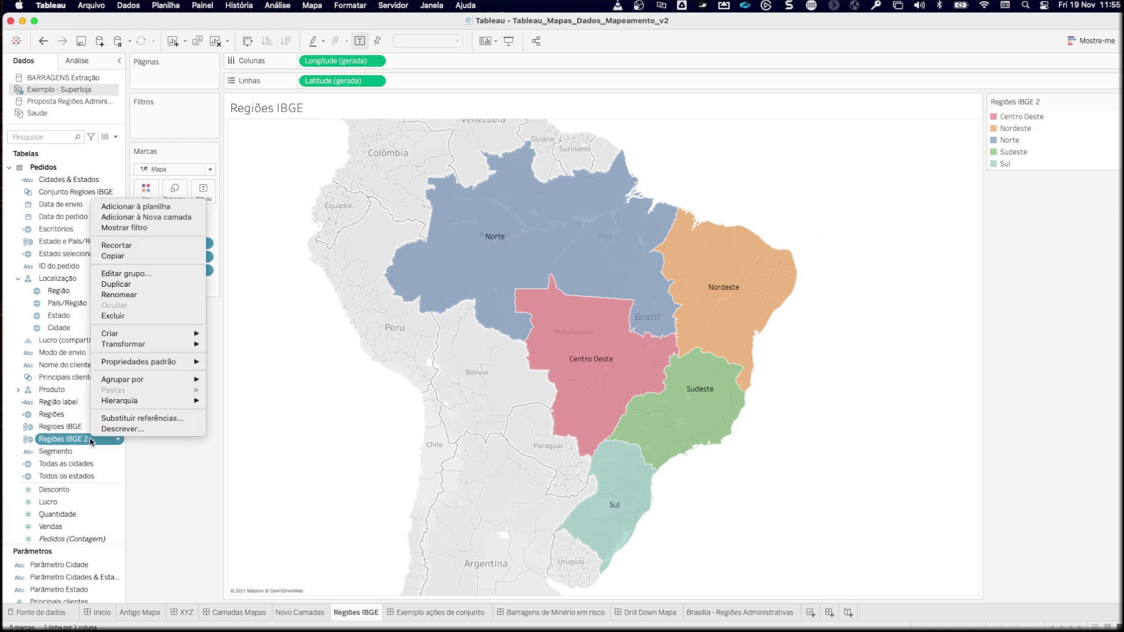
left_click(126, 273)
left_click_drag(487, 191, 866, 144)
left_click(809, 201)
left_click(859, 284)
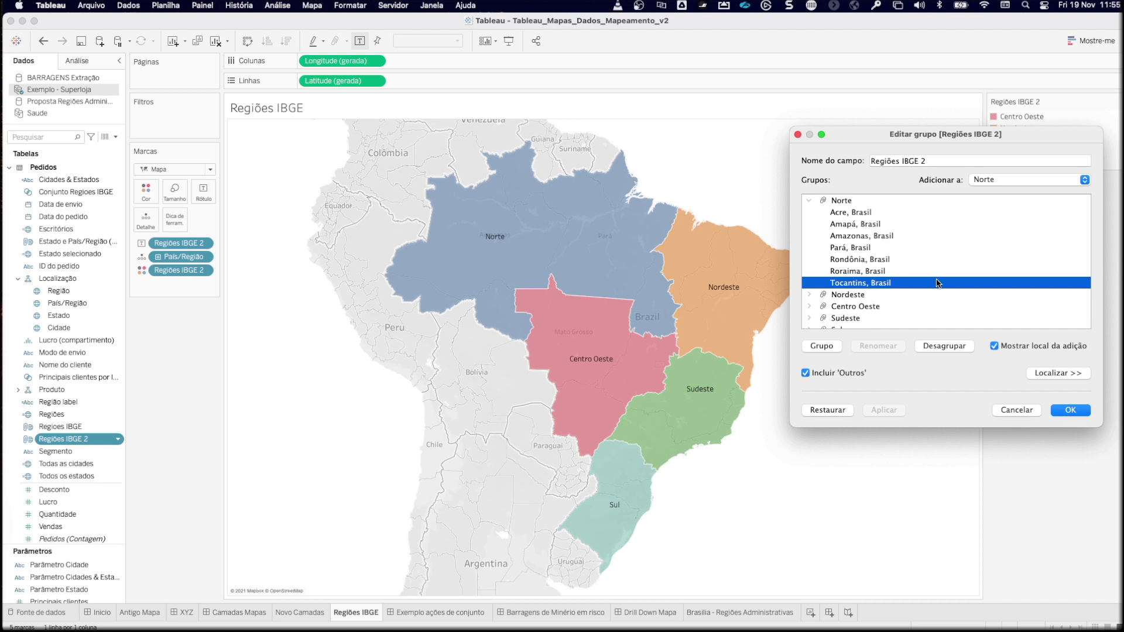
left_click(919, 346)
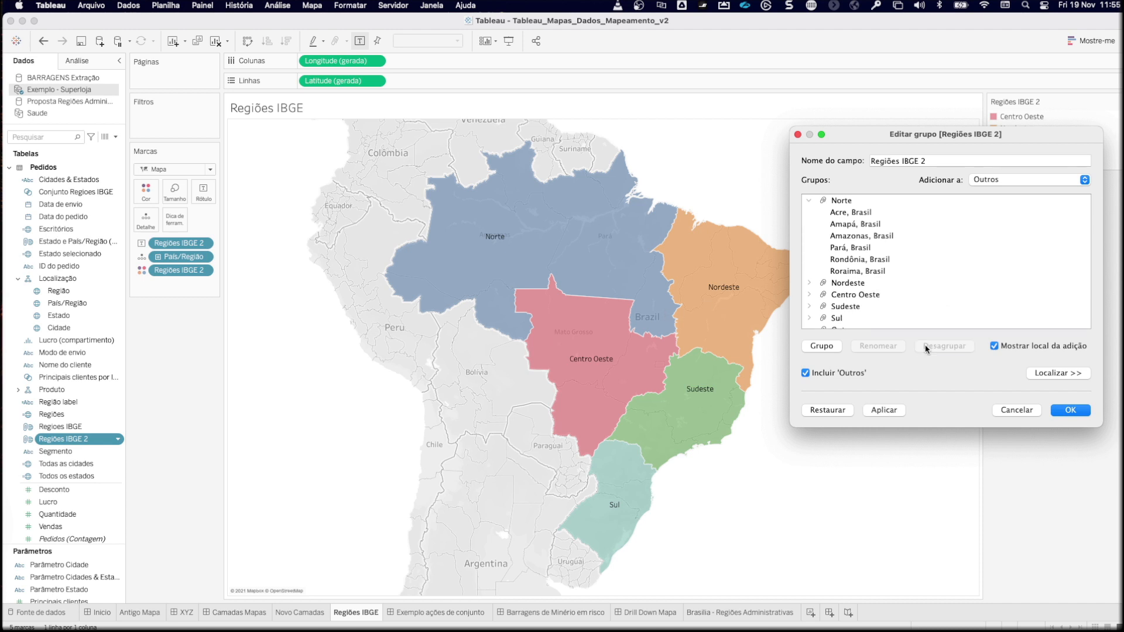
Step: Move Tocantins from Outros into the Nordeste group and apply the group change to the map
left_click(810, 201)
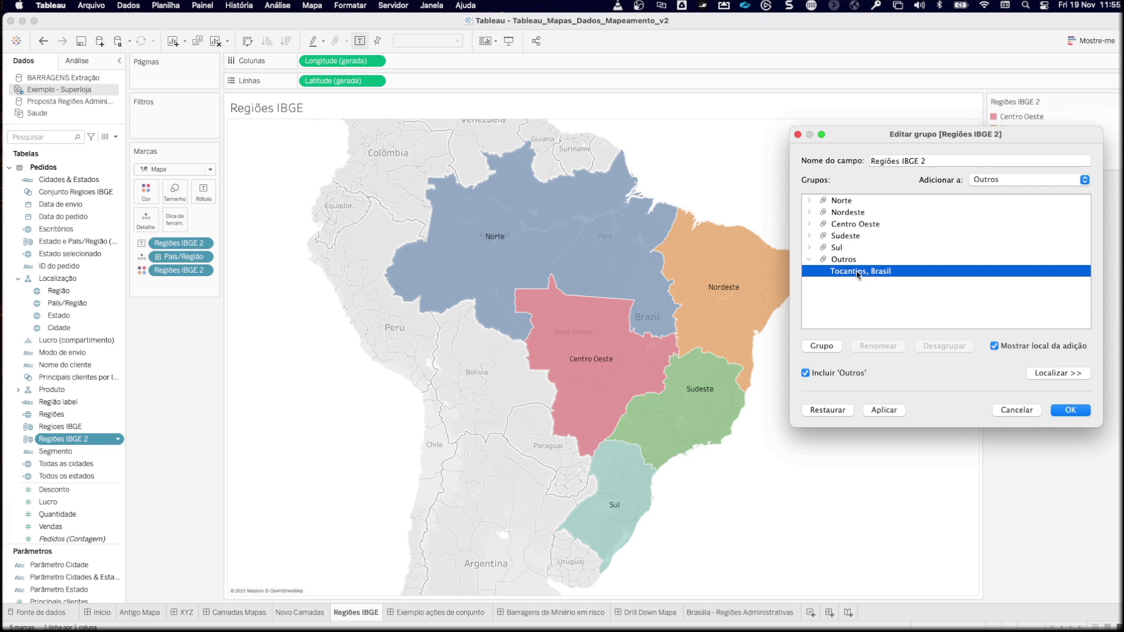
left_click_drag(856, 274, 855, 218)
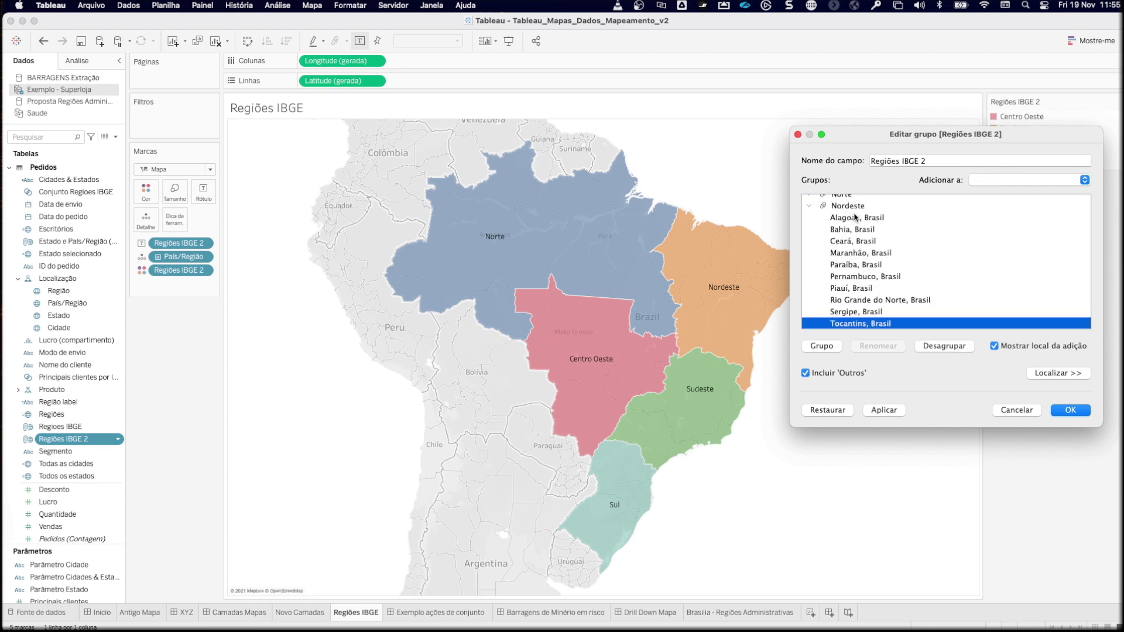
left_click(885, 410)
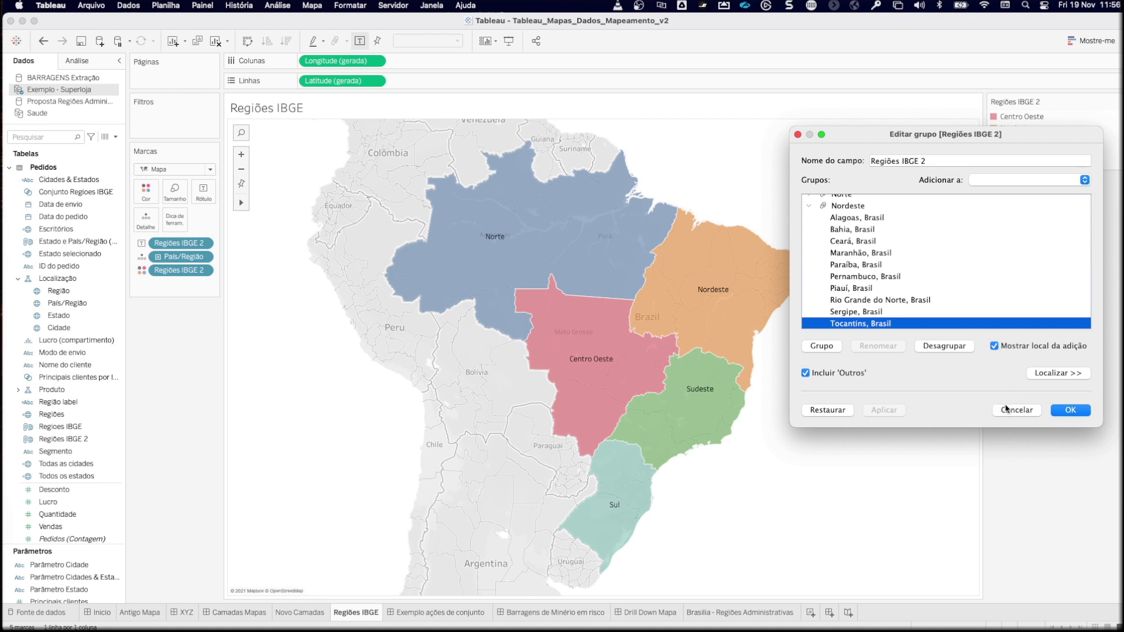
Step: Confirm the Regiões IBGE 2 group edits and close the group editor
left_click(1063, 411)
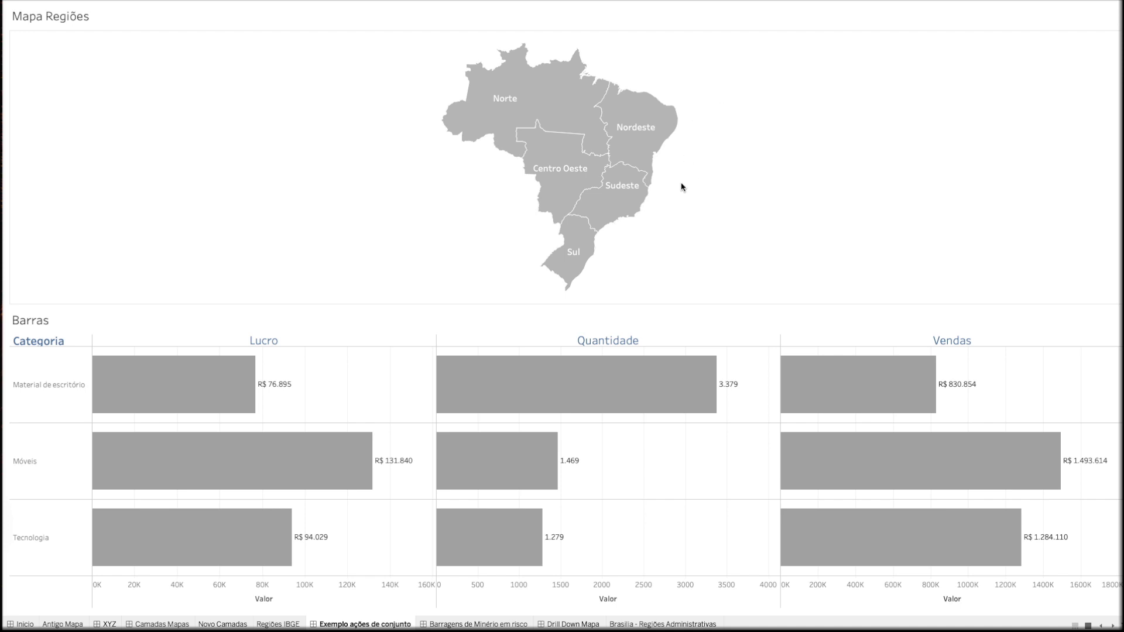
Step: Select Centro Oeste on the dashboard's Mapa Regiões and compare its Lucro and Quantidade bars with those of the other regions
left_click(555, 171)
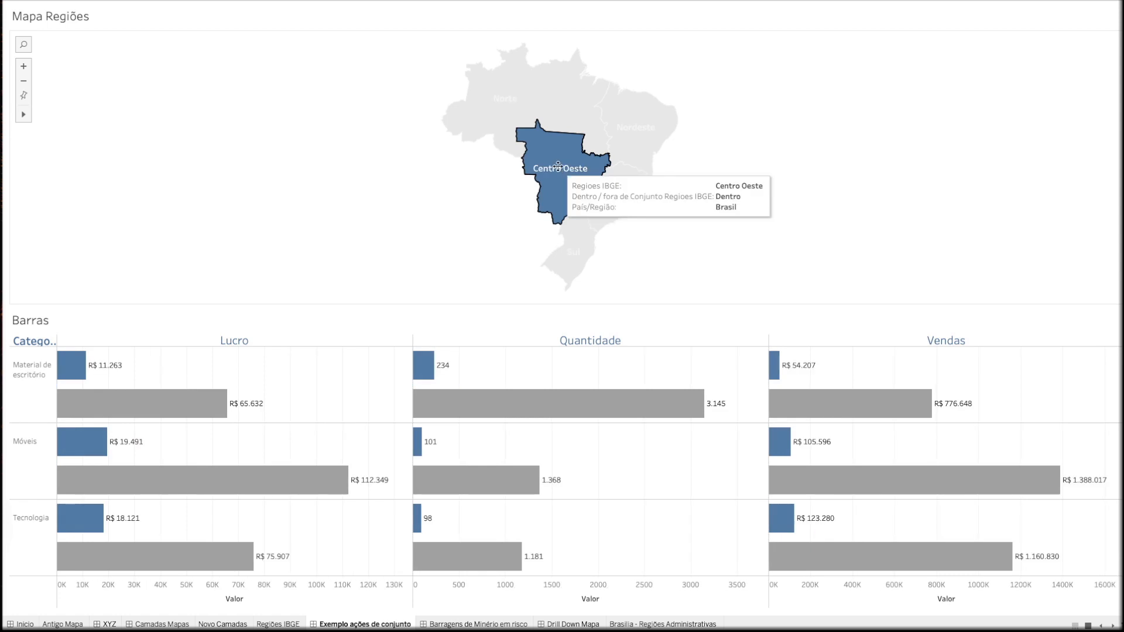
mouse_move(551, 187)
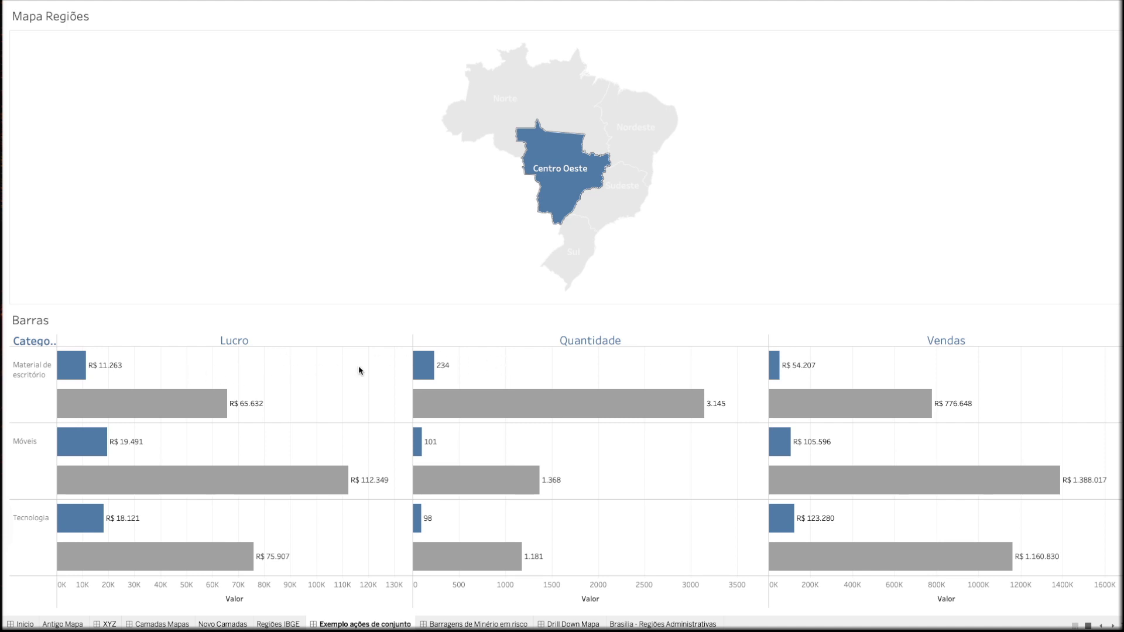
mouse_move(71, 392)
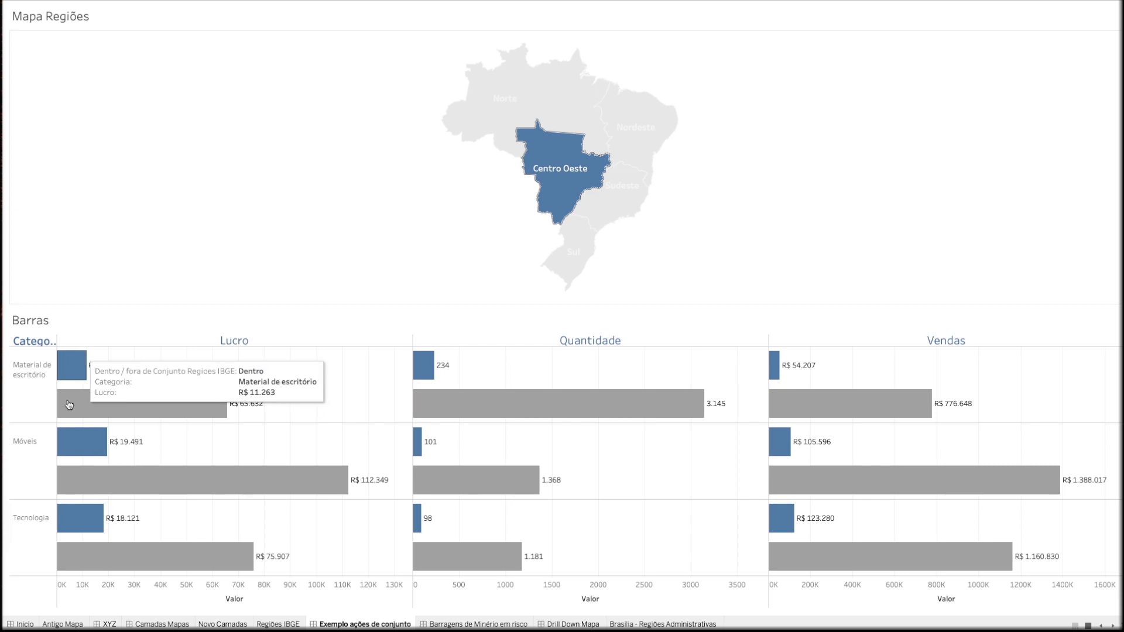
mouse_move(444, 380)
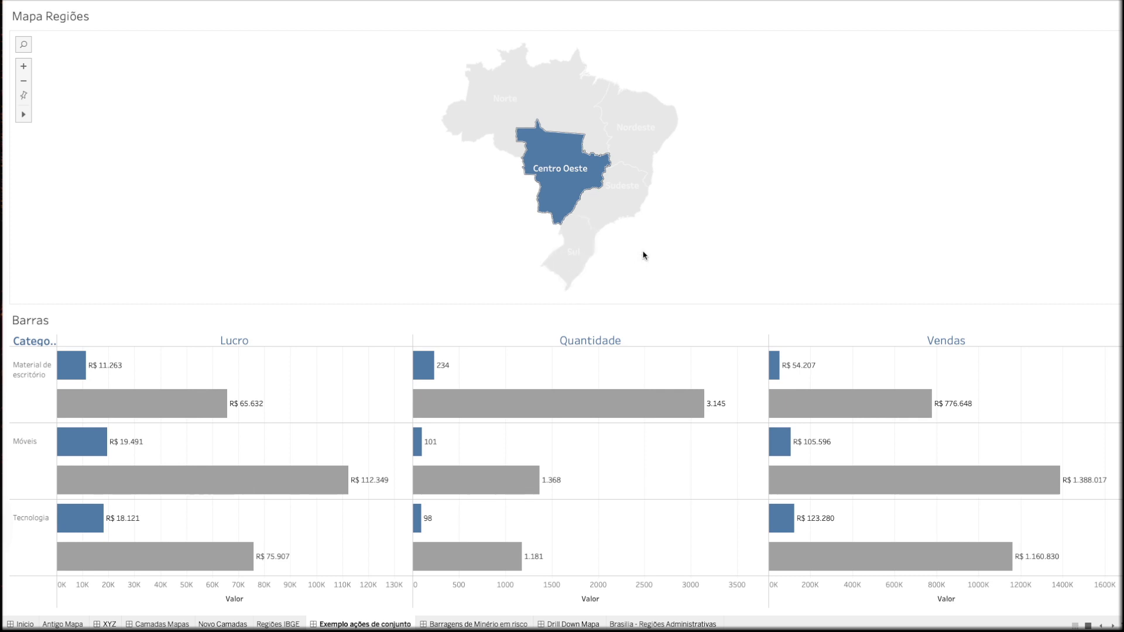
Step: Add Sudeste to the map selection to compare the combined bars, and clear the selection and map view
left_click(619, 207)
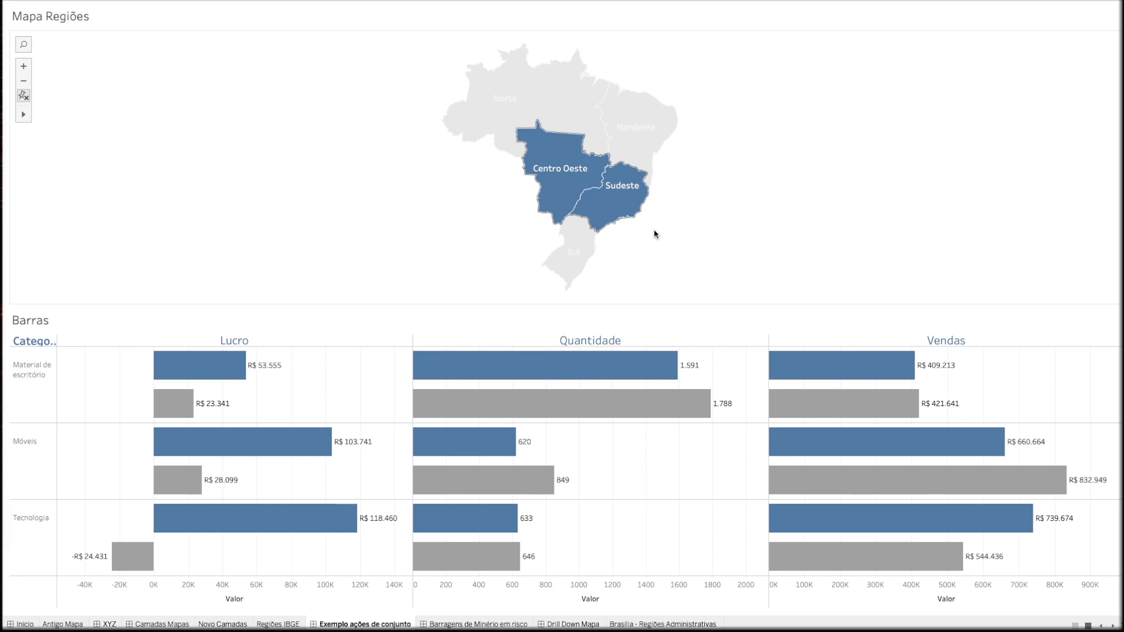
left_click(655, 234)
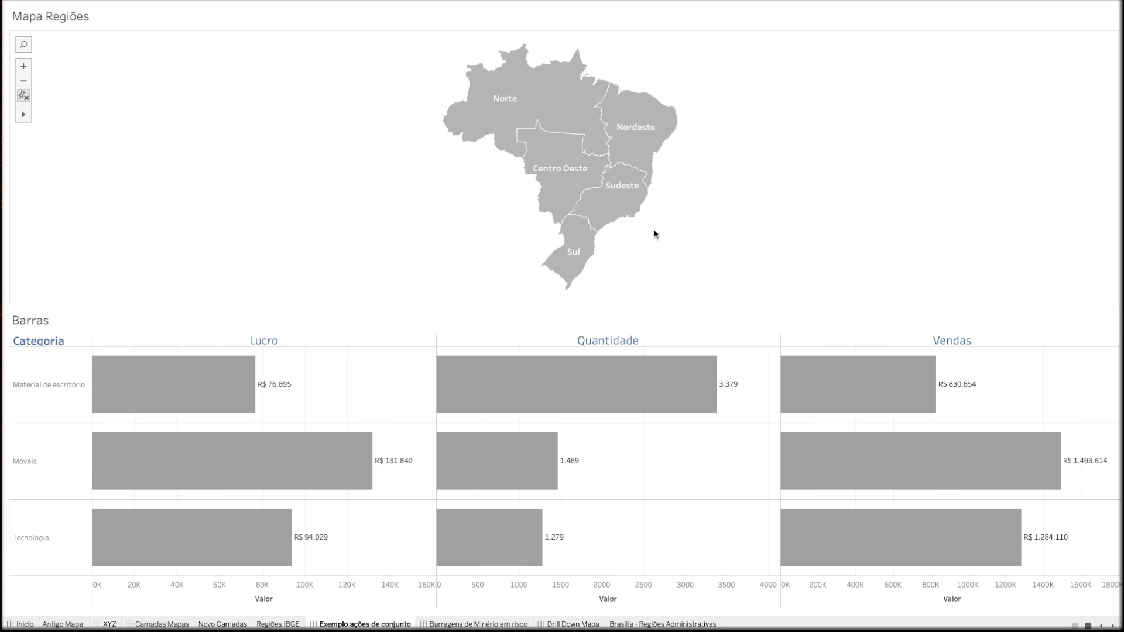
left_click(23, 95)
Step: Return to the Regiões IBGE sheet outside presentation mode and duplicate it
left_click(278, 624)
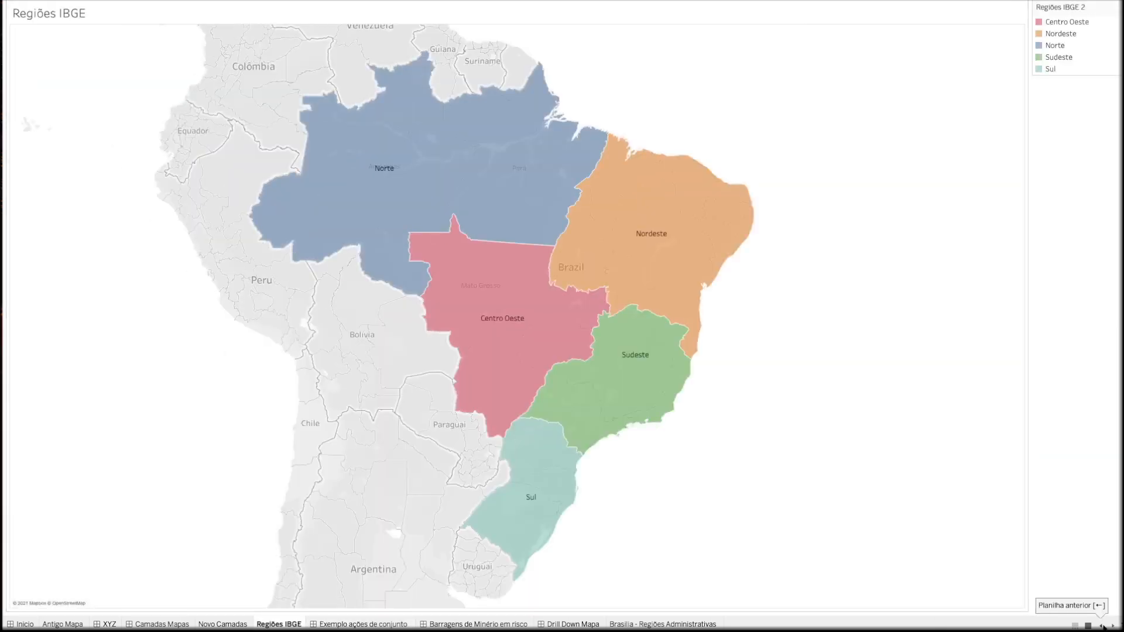
key("Escape")
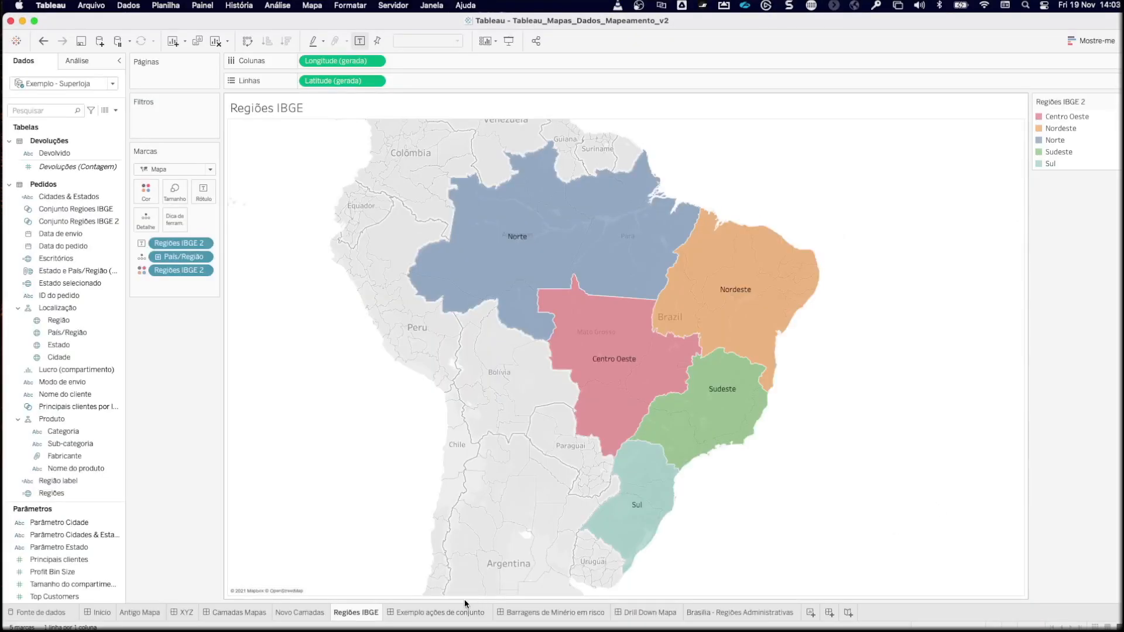
right_click(357, 615)
left_click(395, 507)
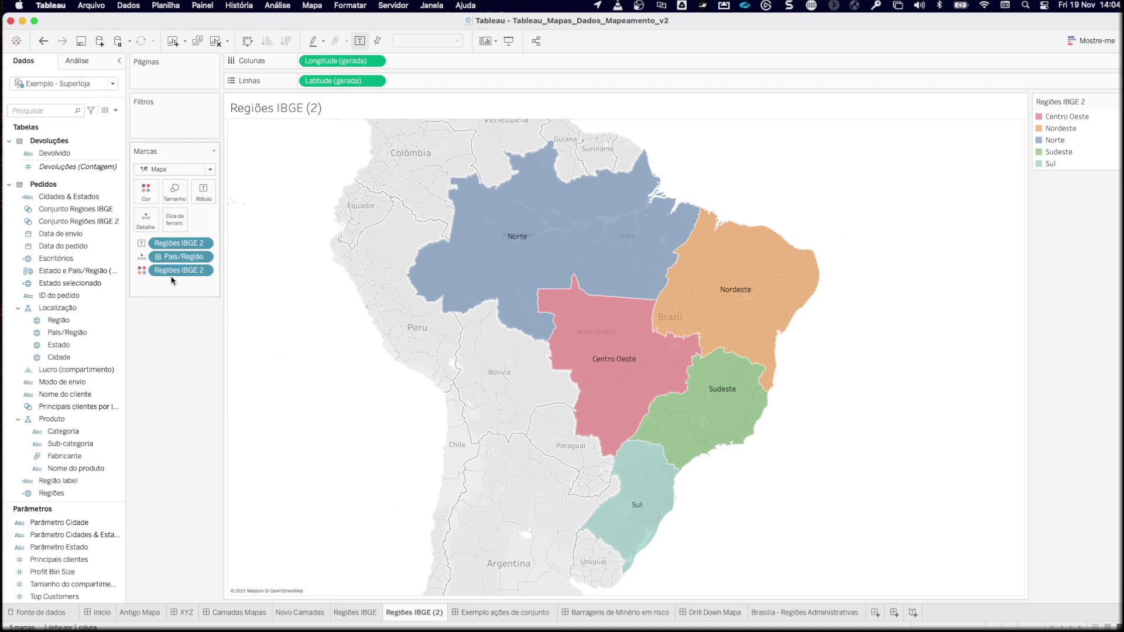
Step: Remove the Regiões IBGE 2 colouring from the duplicated map and set the marks' opacity to 72%
left_click_drag(177, 275, 172, 326)
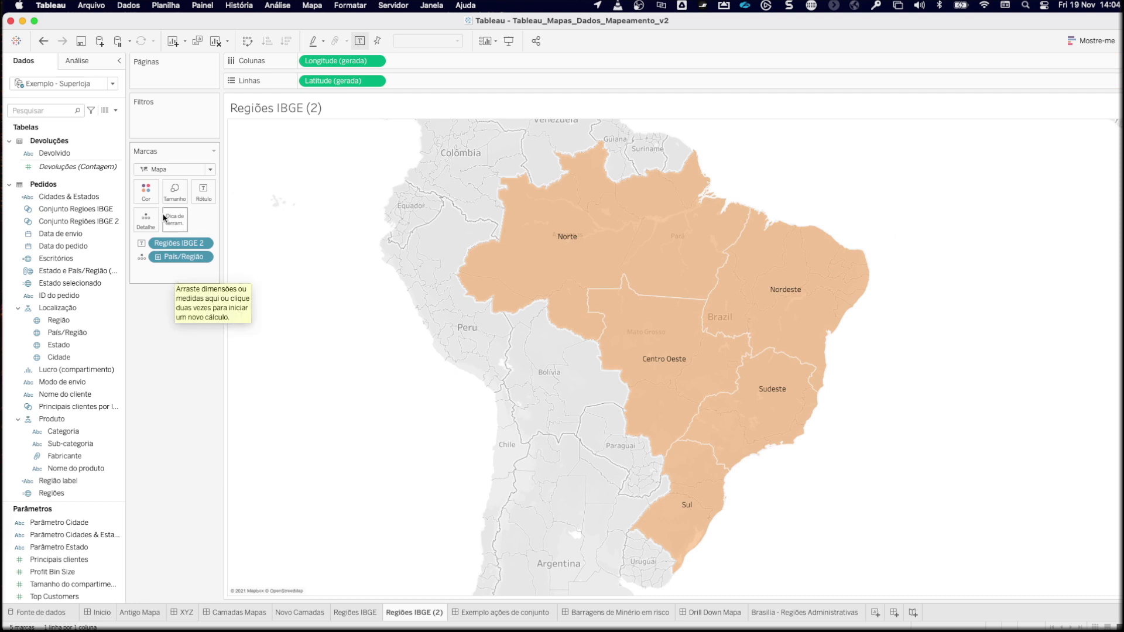
left_click(151, 200)
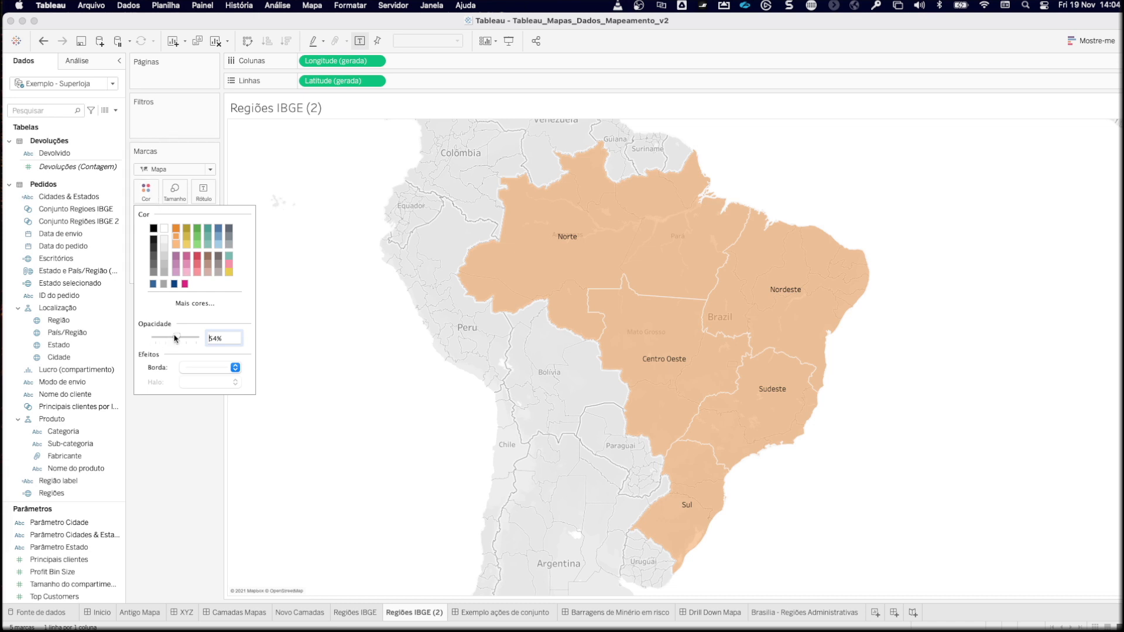
left_click_drag(177, 338, 184, 338)
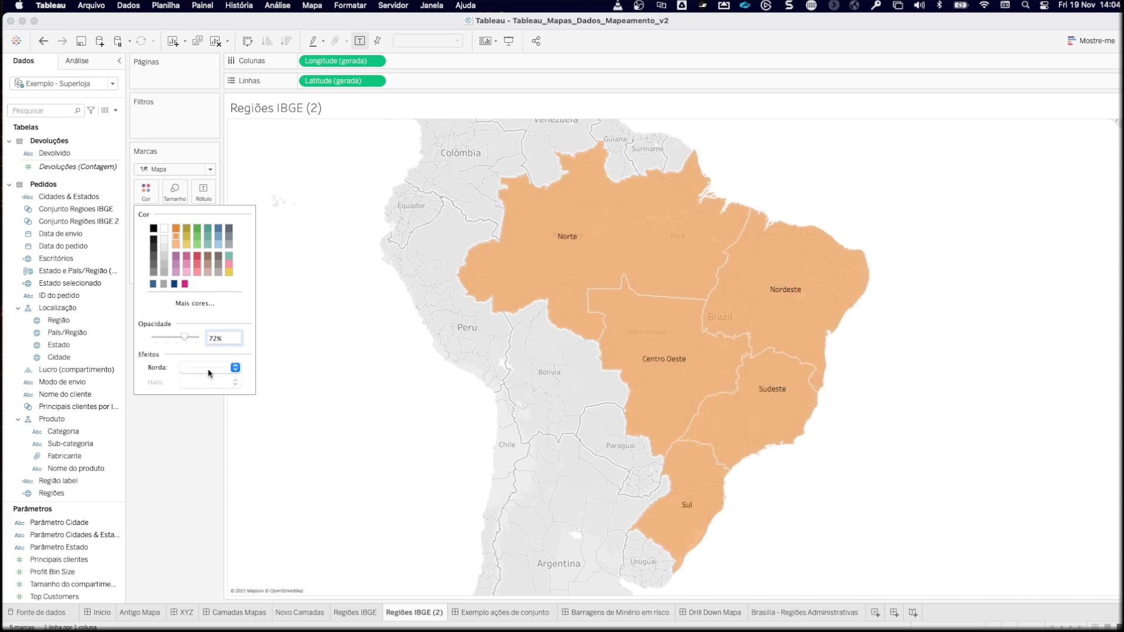
Step: Format the map's region labels as size 15, bold and white, and apply the label change
left_click(204, 191)
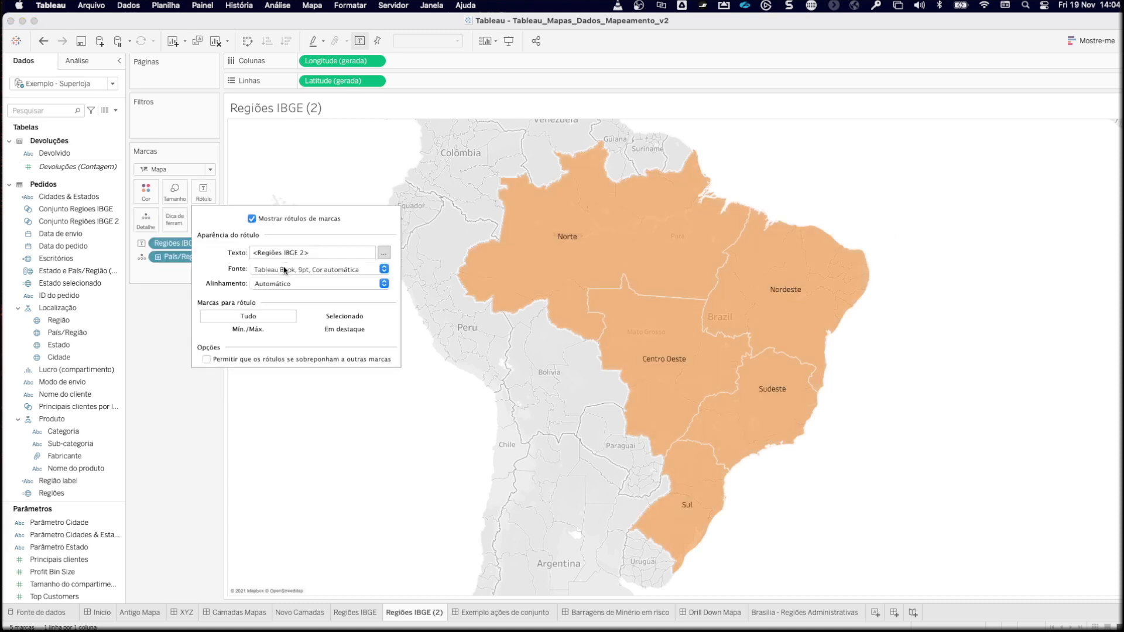
left_click(383, 253)
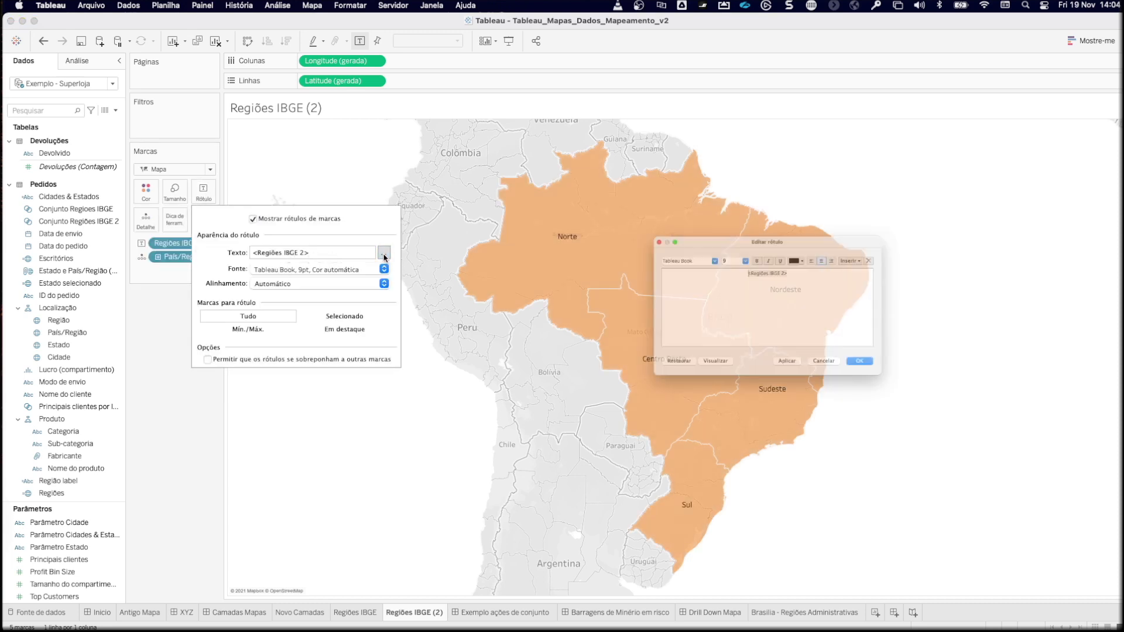
key("super+a")
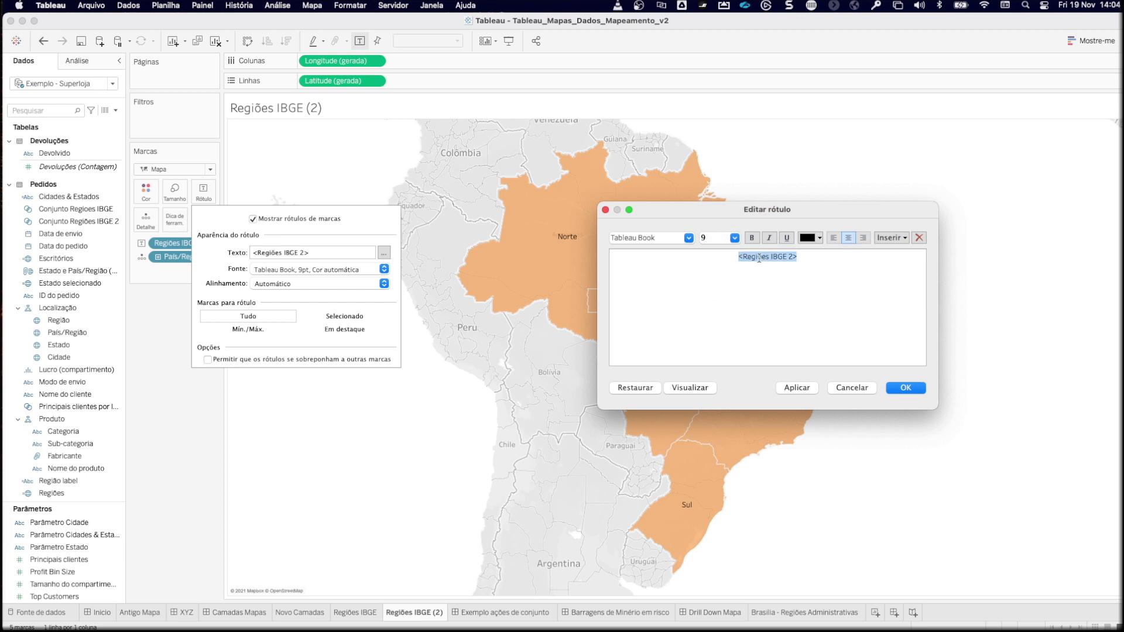
left_click(734, 238)
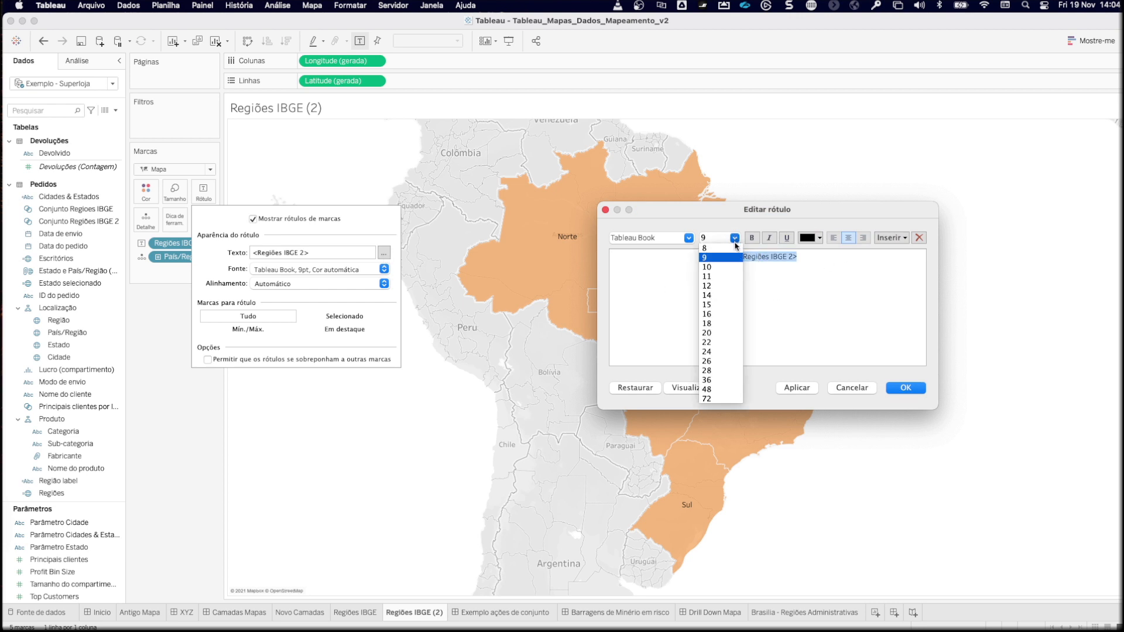
left_click(724, 305)
left_click(752, 237)
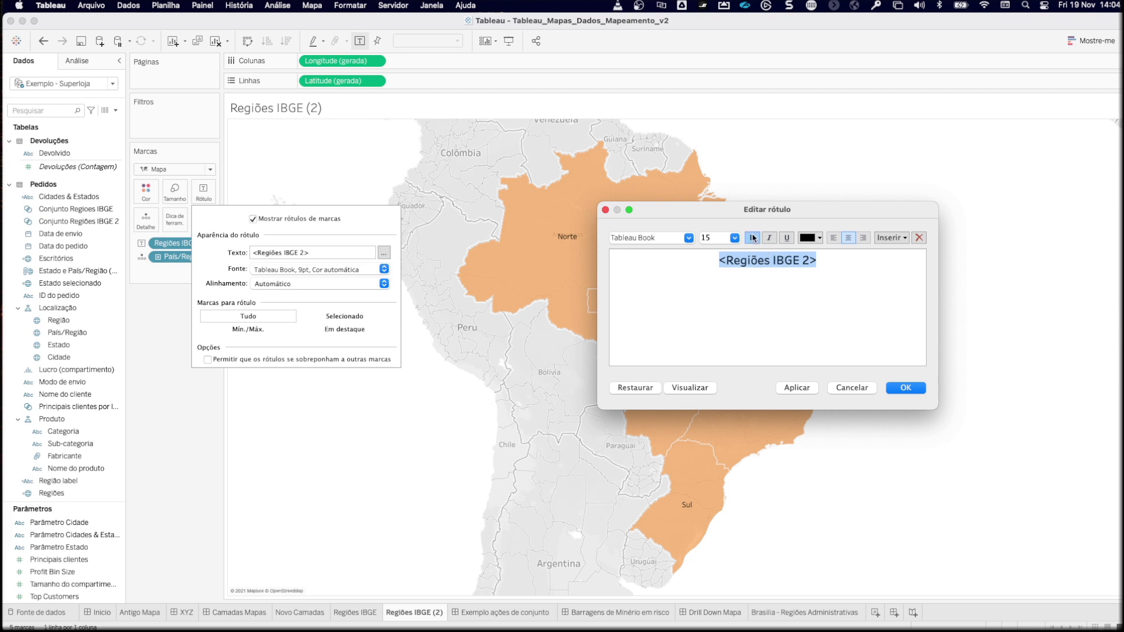
left_click(810, 237)
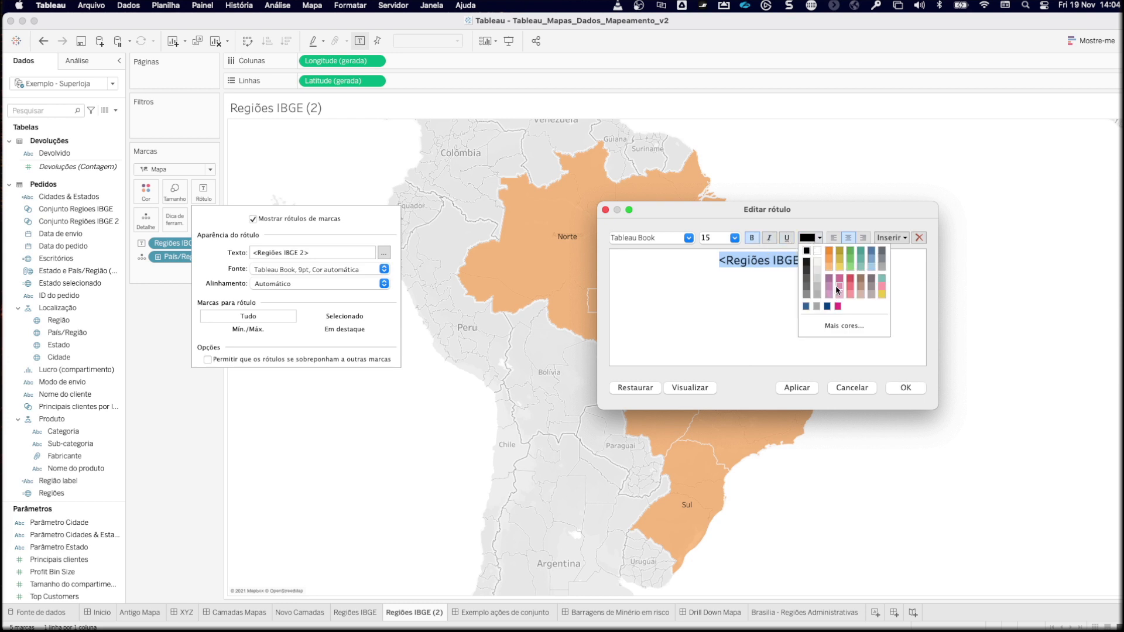
left_click(817, 252)
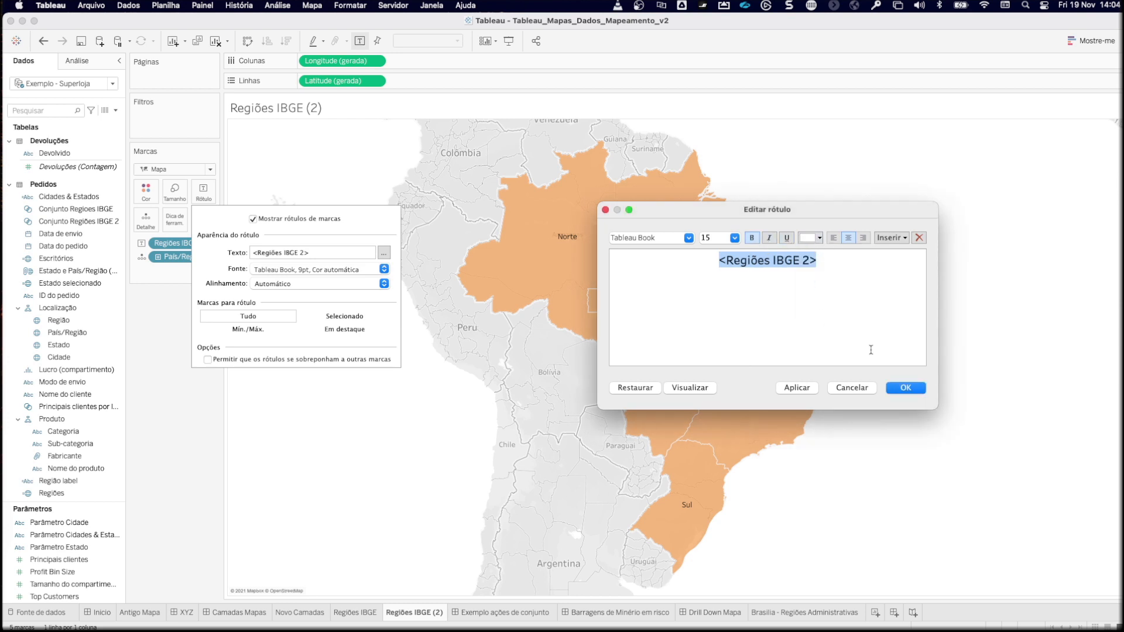
left_click(797, 389)
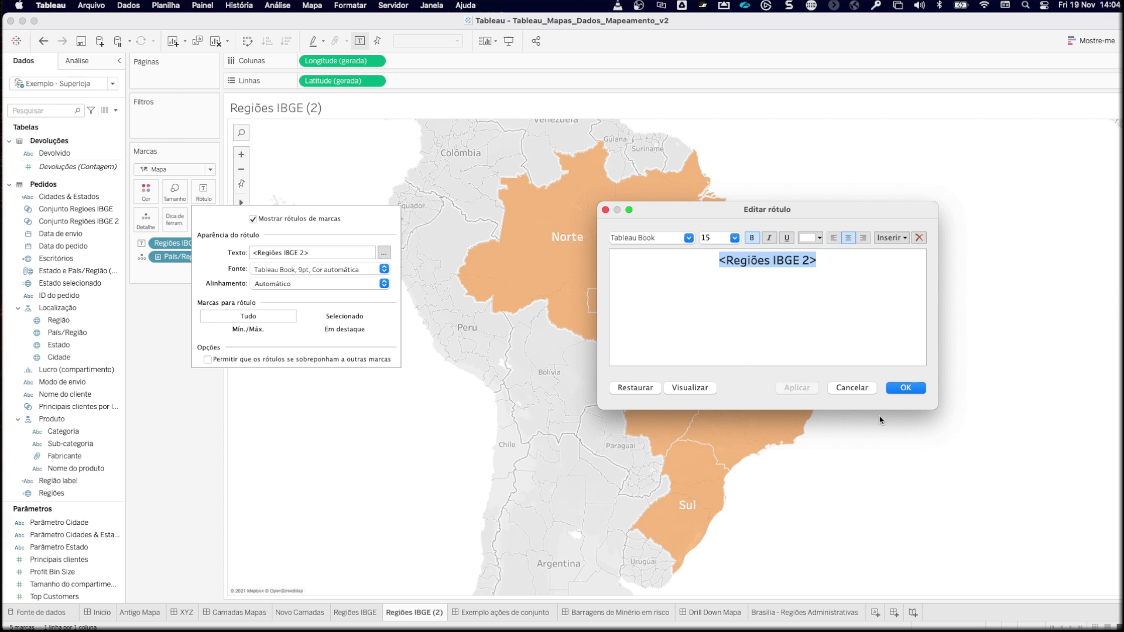
left_click(905, 389)
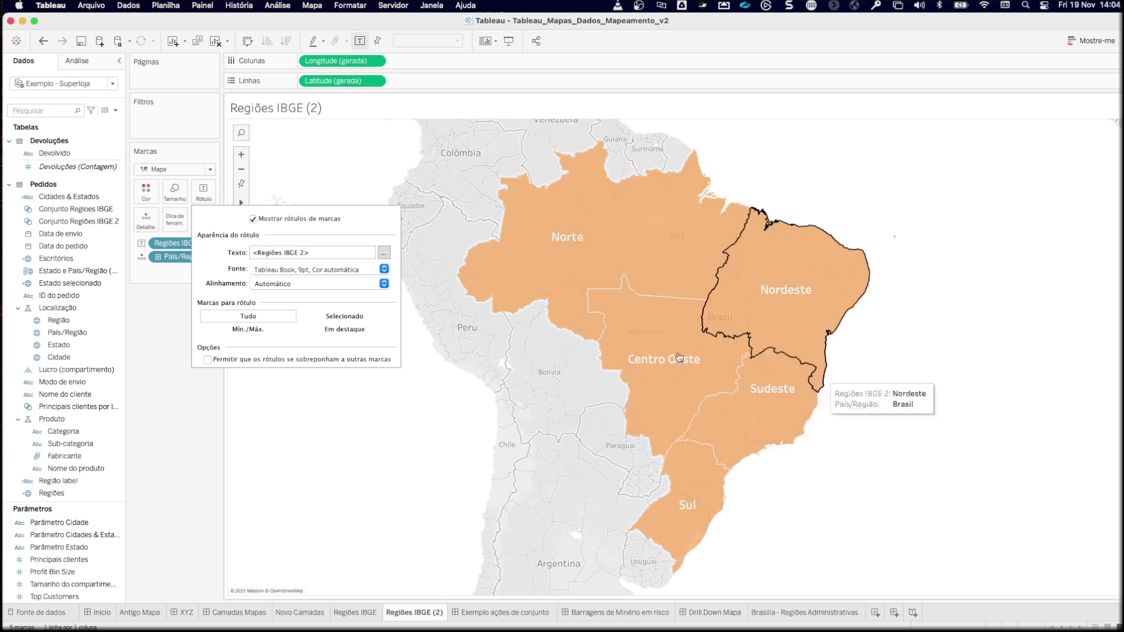
left_click(244, 411)
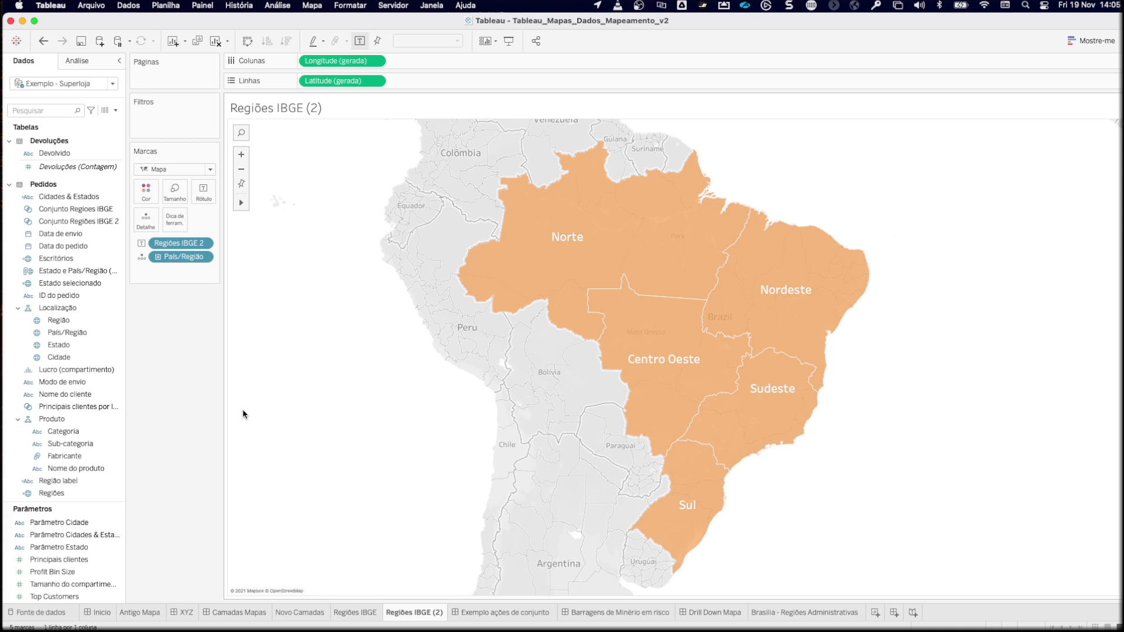
Step: Preview the Normal and Escuro background styles in the map layers, and set the map's style to Ruas
left_click(313, 6)
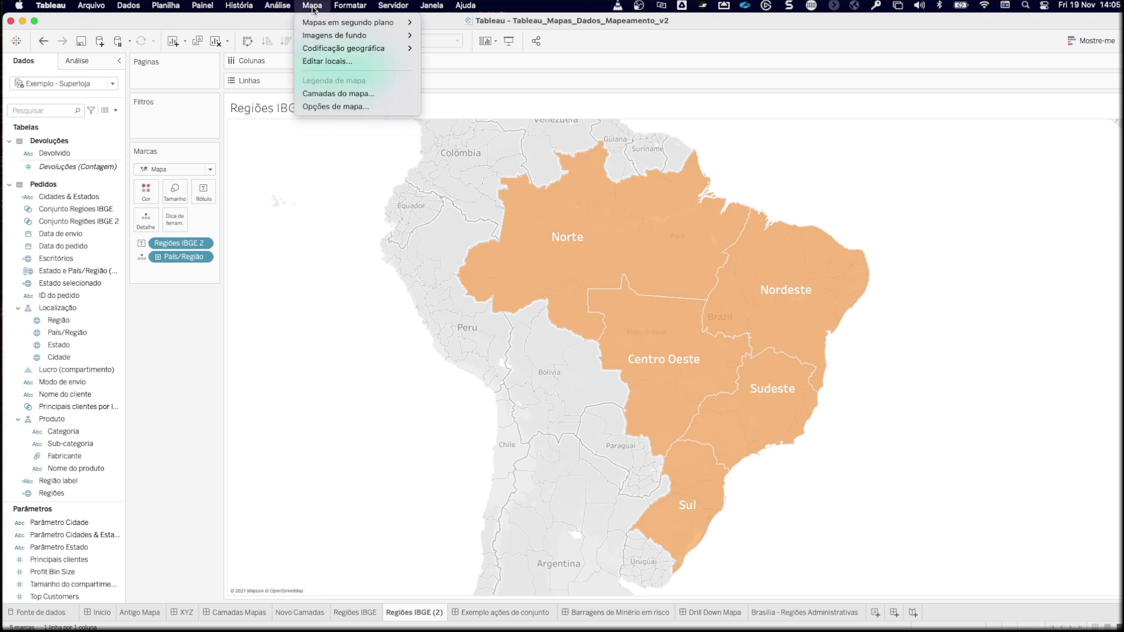
left_click(357, 94)
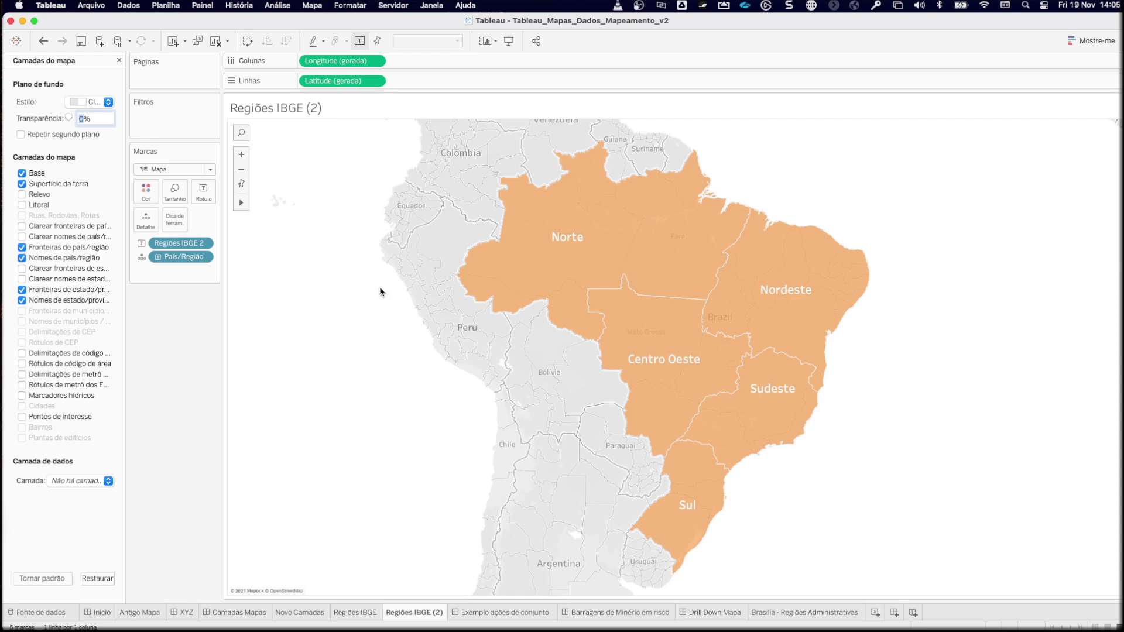
left_click(89, 103)
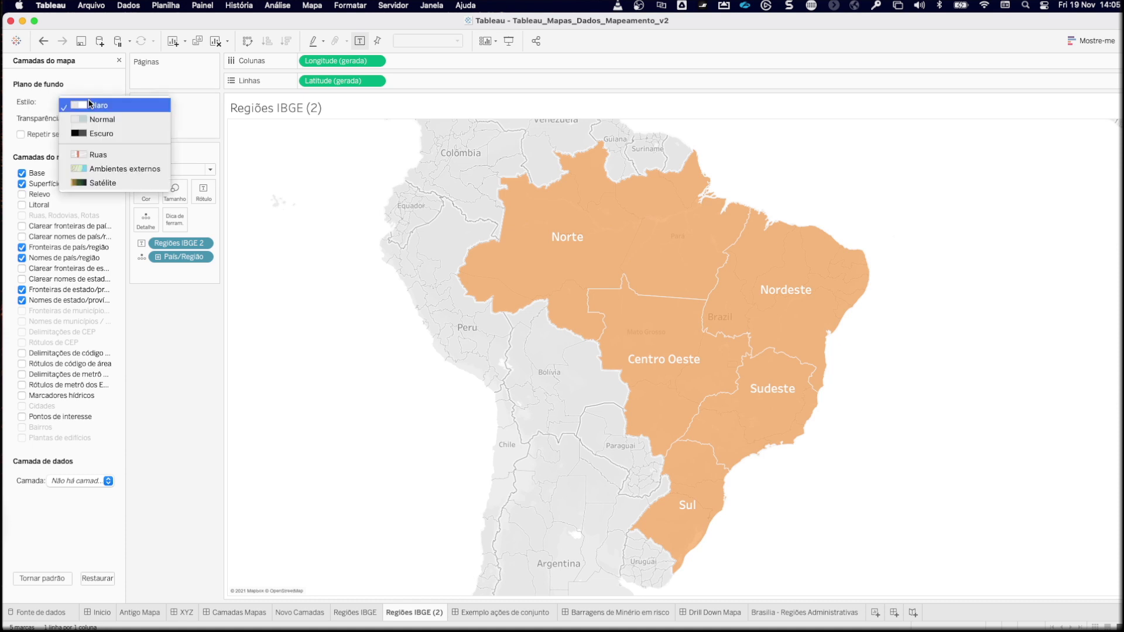
left_click(108, 120)
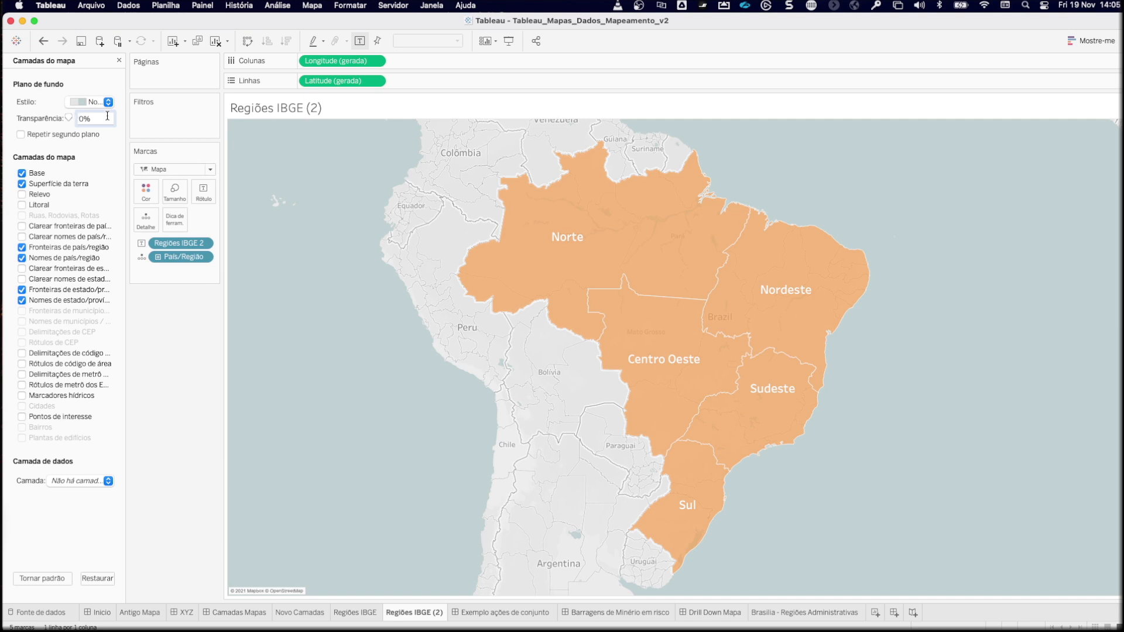
left_click(97, 102)
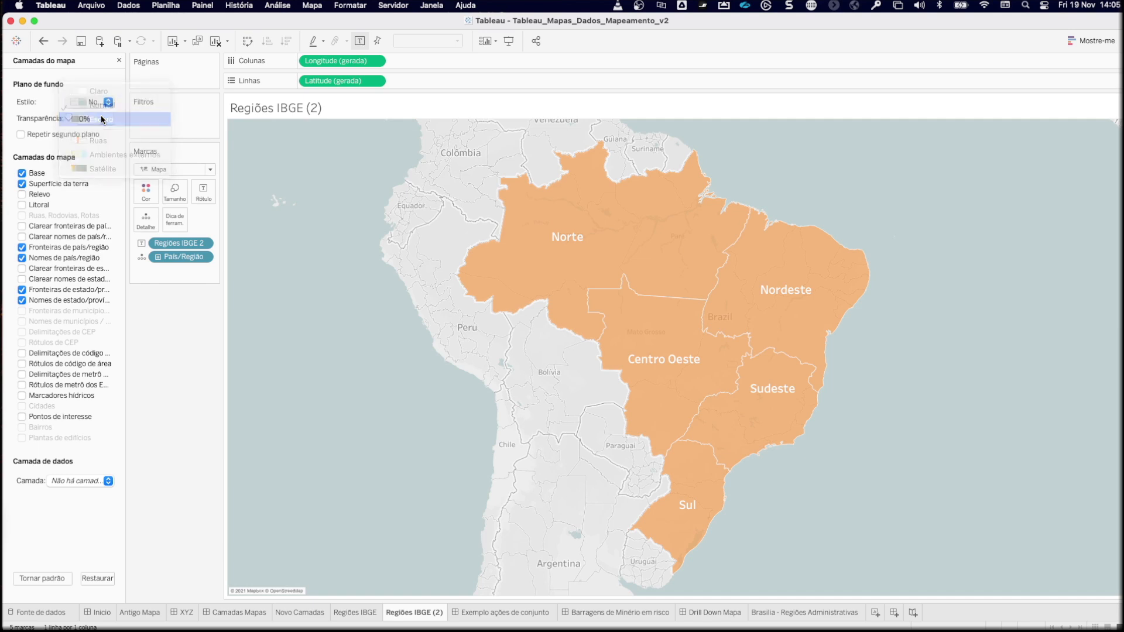
left_click(102, 120)
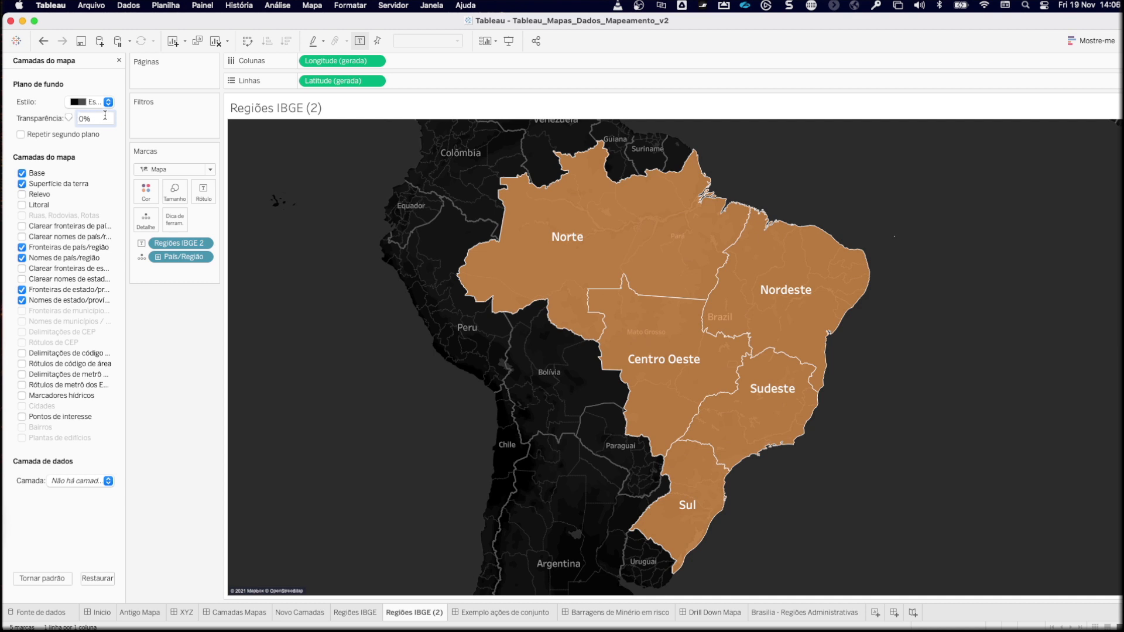
left_click(92, 105)
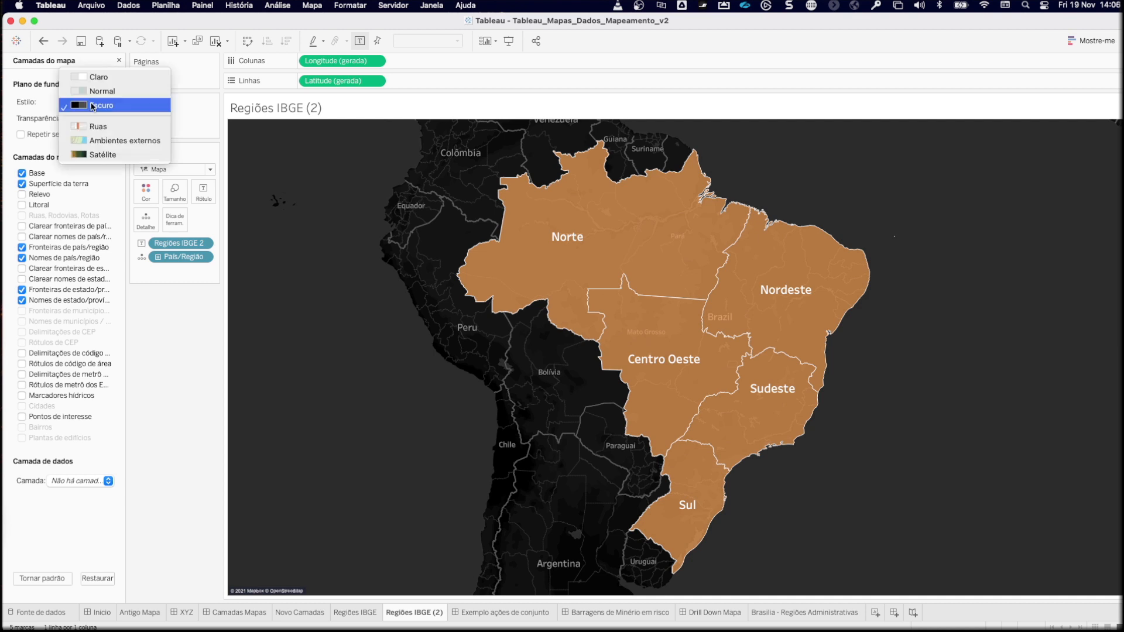
left_click(97, 127)
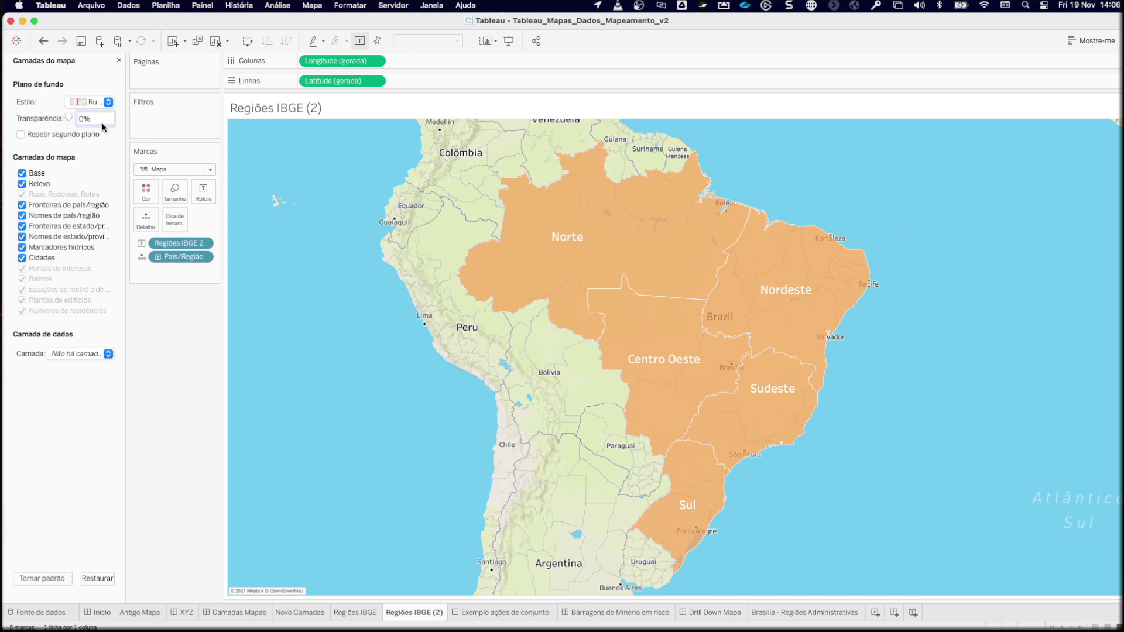
Step: Examine the Ruas style's street-level detail around central Lima, Peru, and restore the map to its default view
left_click(256, 205)
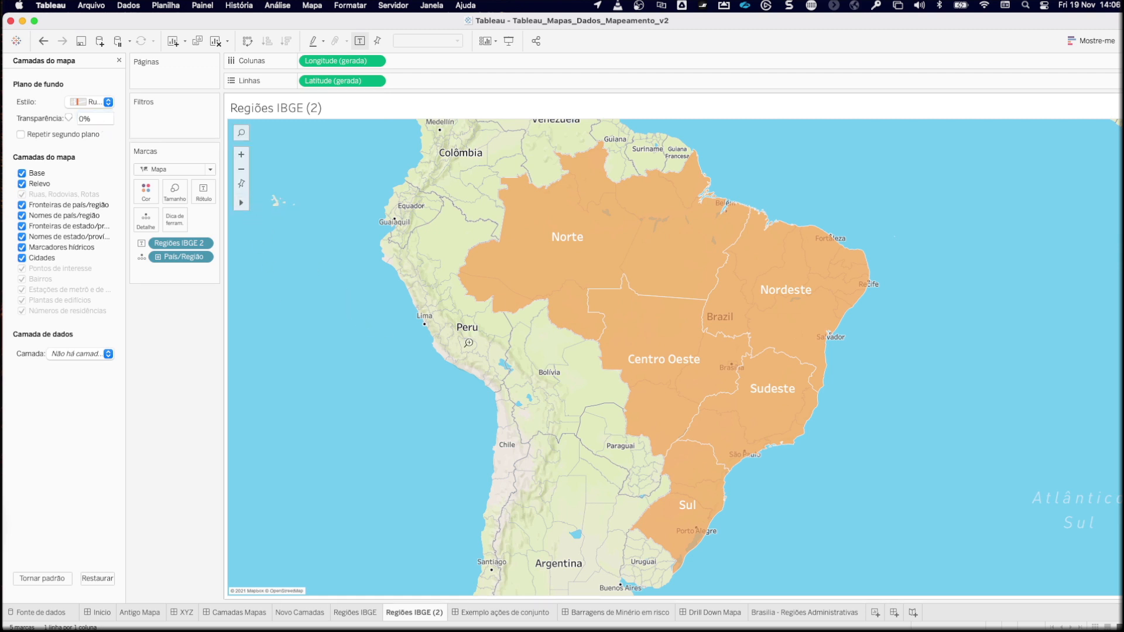
left_click_drag(416, 315, 436, 333)
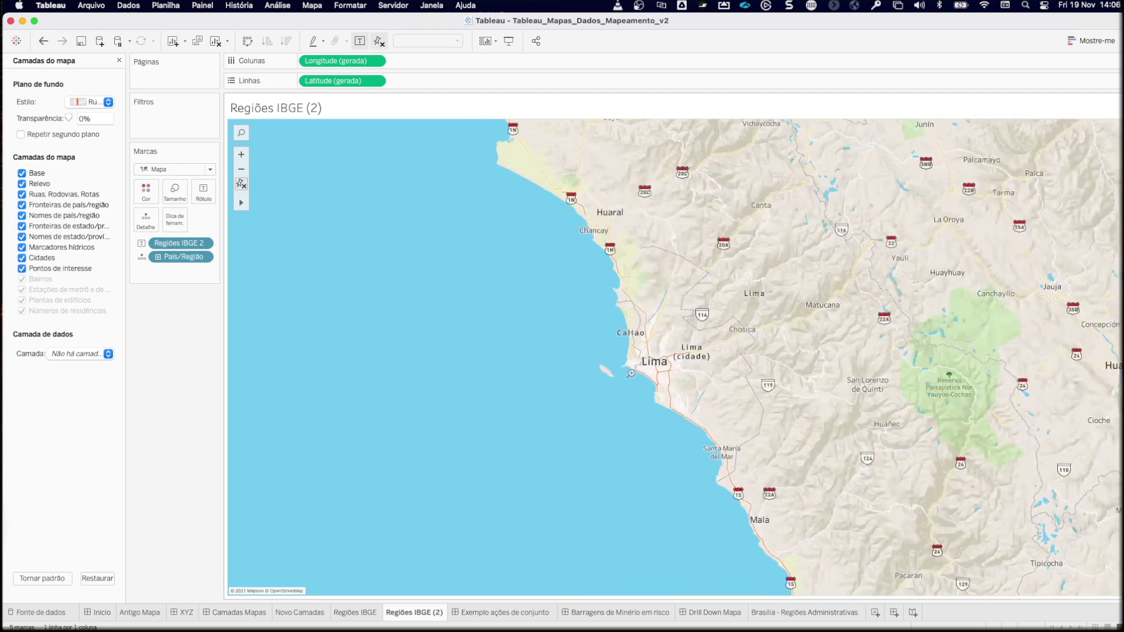
left_click_drag(634, 343, 690, 390)
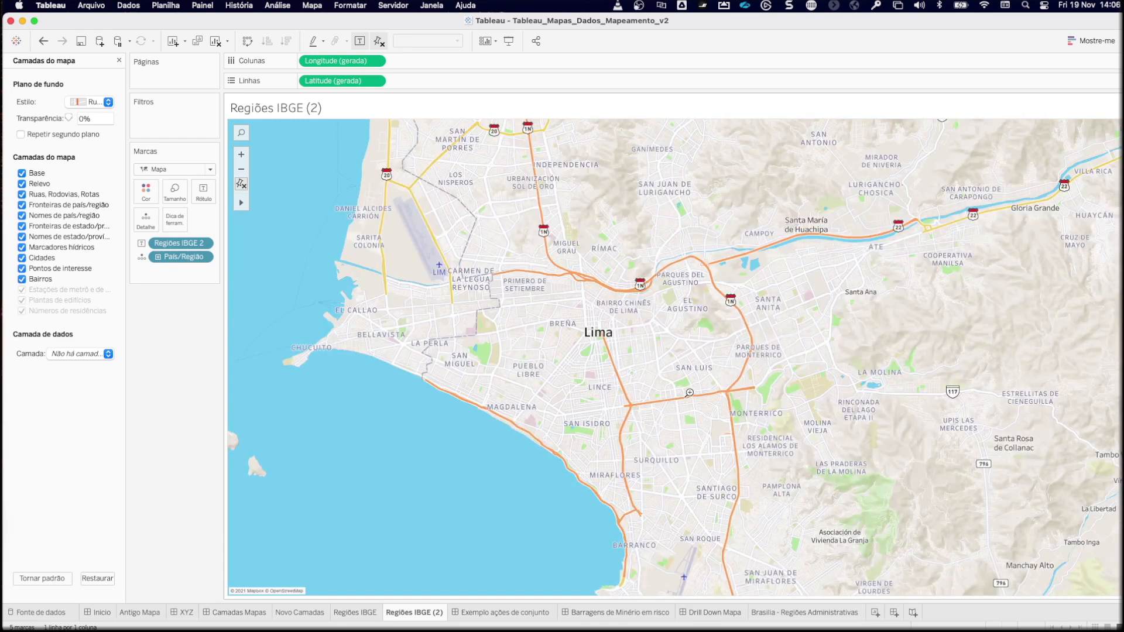
left_click_drag(559, 292, 686, 375)
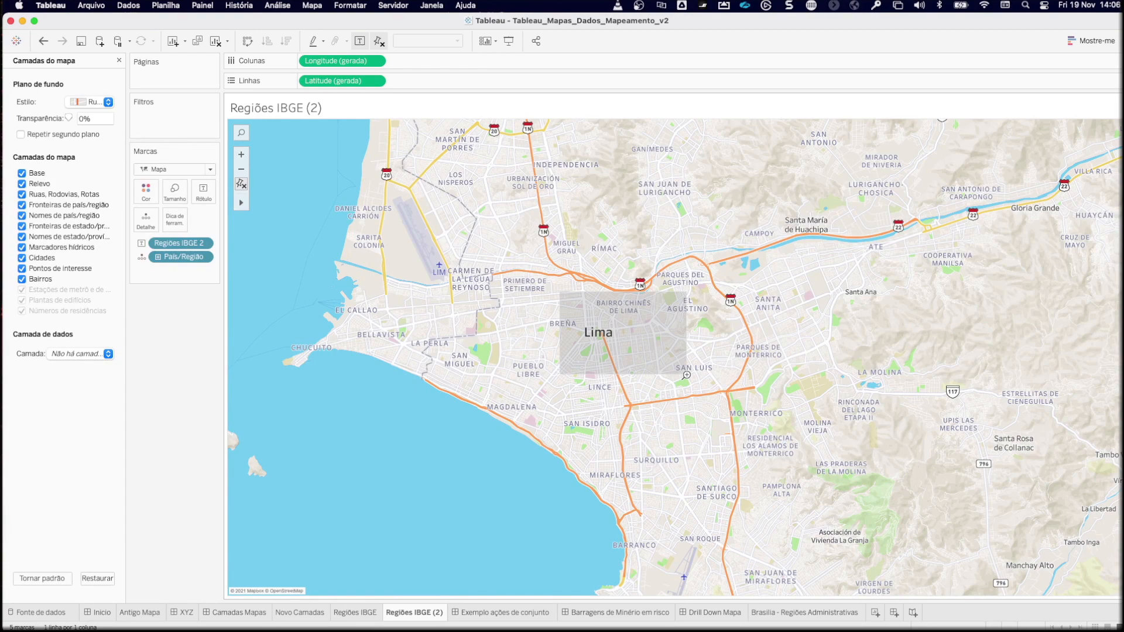
left_click_drag(686, 375, 686, 374)
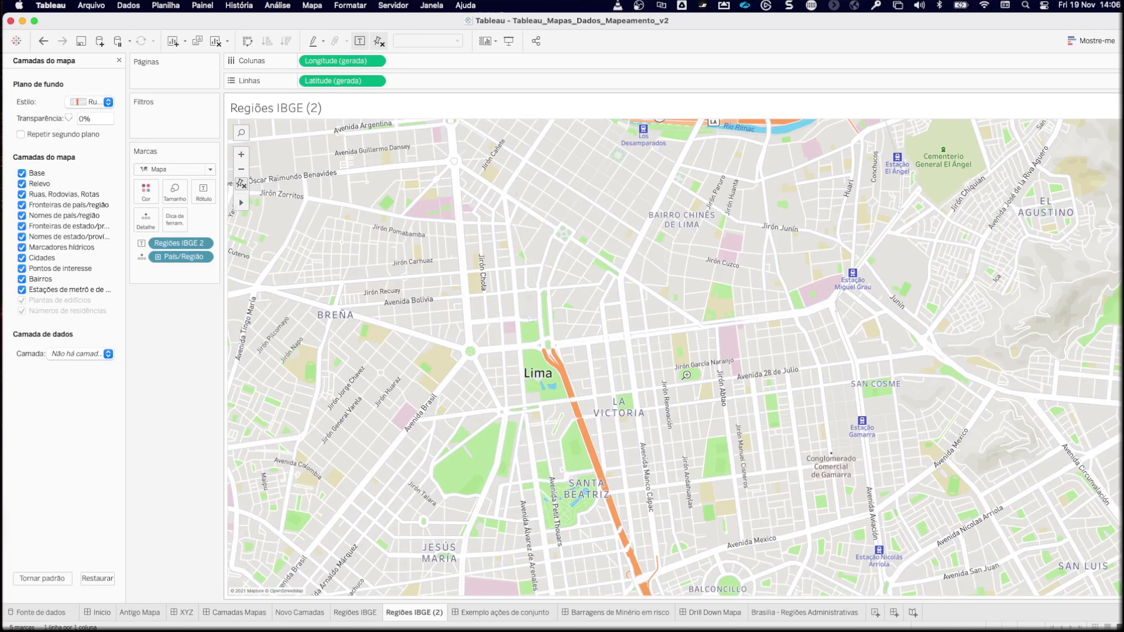
left_click_drag(467, 242, 779, 441)
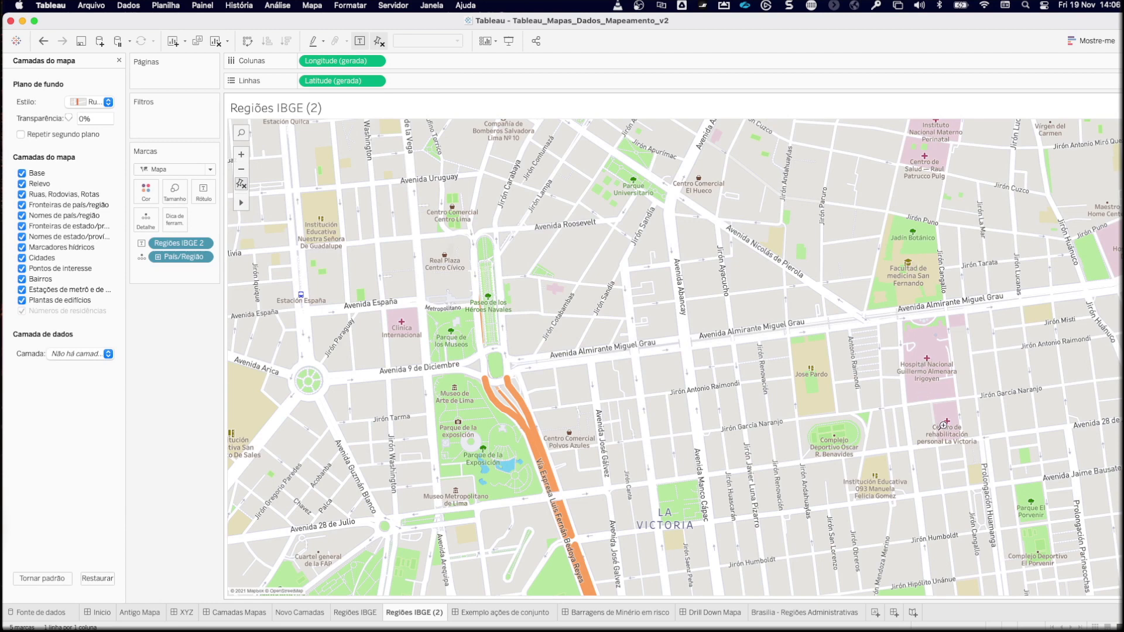
left_click(241, 184)
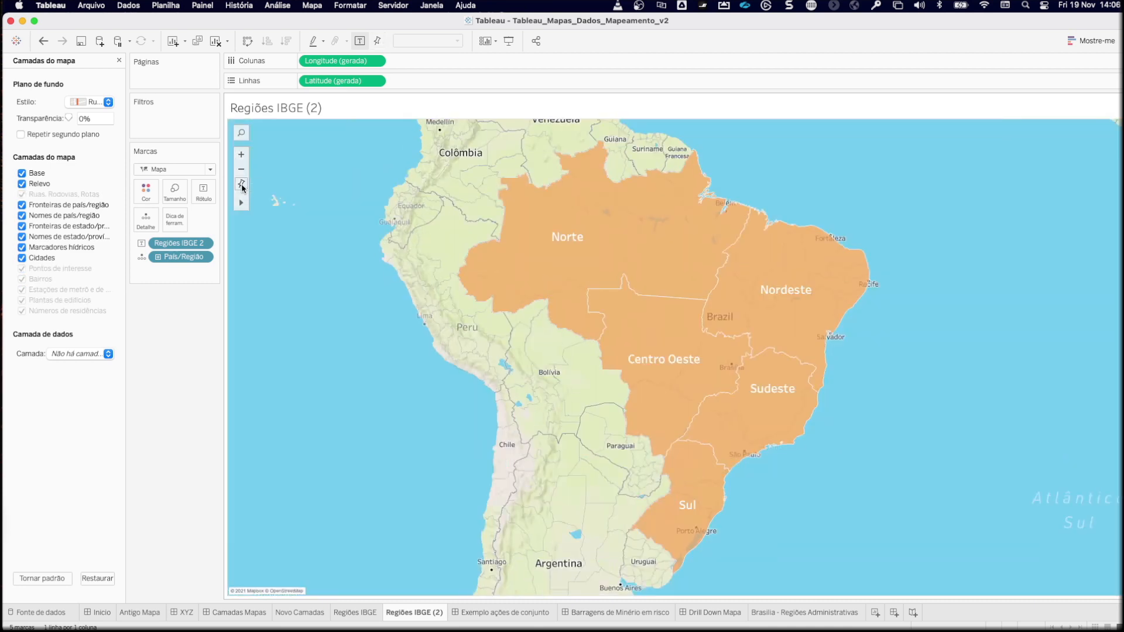
Step: Preview the Ambientes externos background style, examine its terrain detail around Catamarca, and restore the map's default view
left_click(101, 105)
left_click(104, 120)
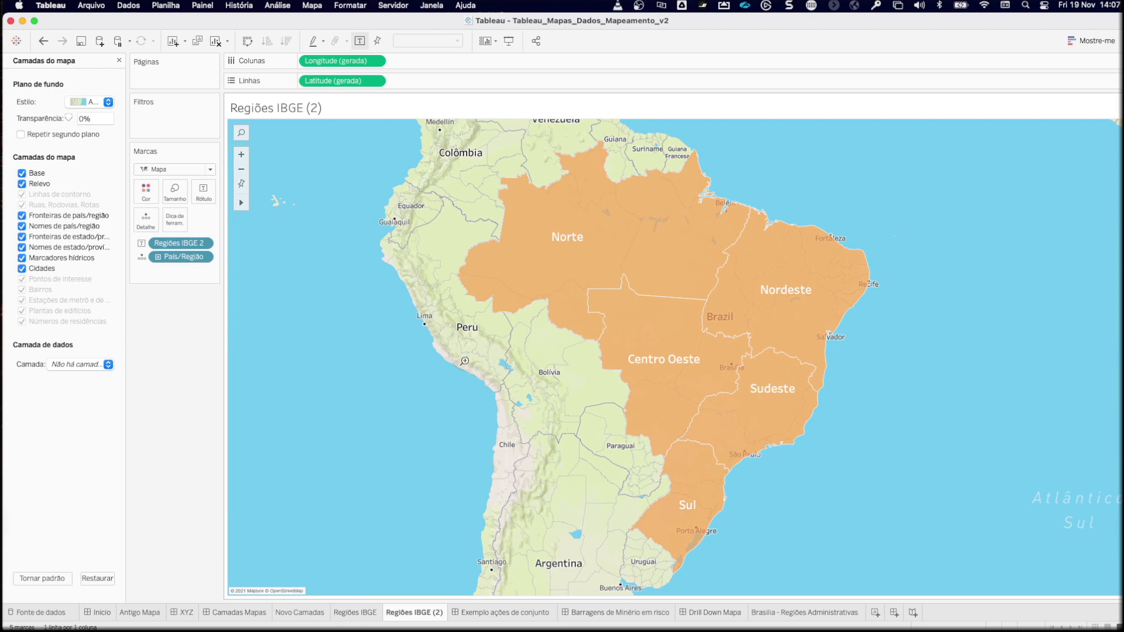
left_click_drag(493, 412, 562, 553)
left_click_drag(623, 291, 691, 464)
left_click_drag(644, 214, 867, 452)
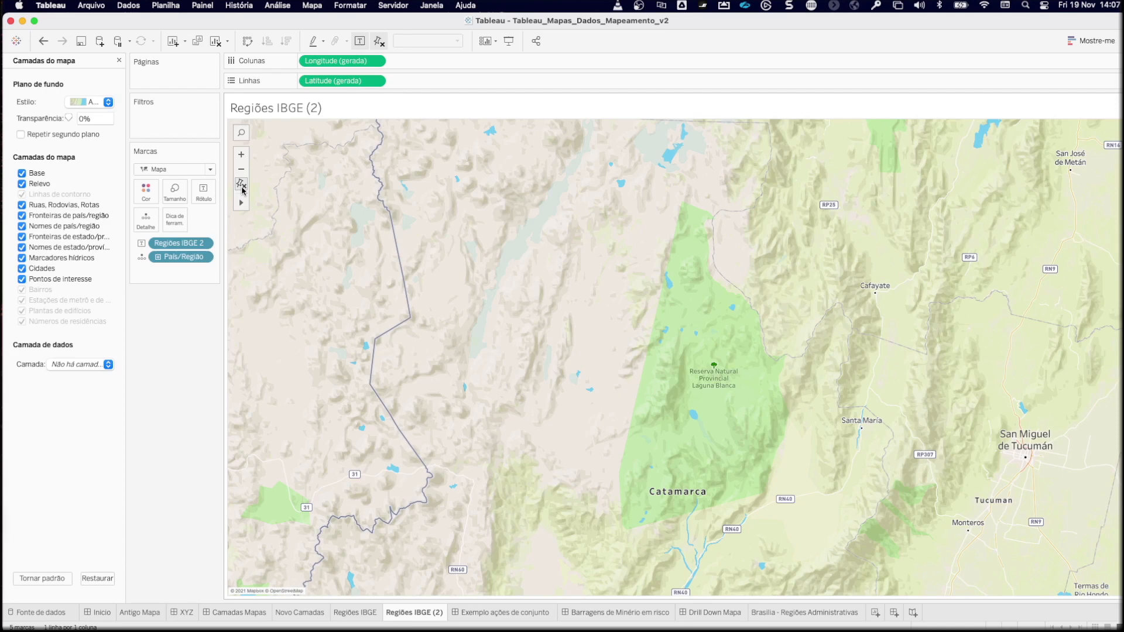
left_click(241, 183)
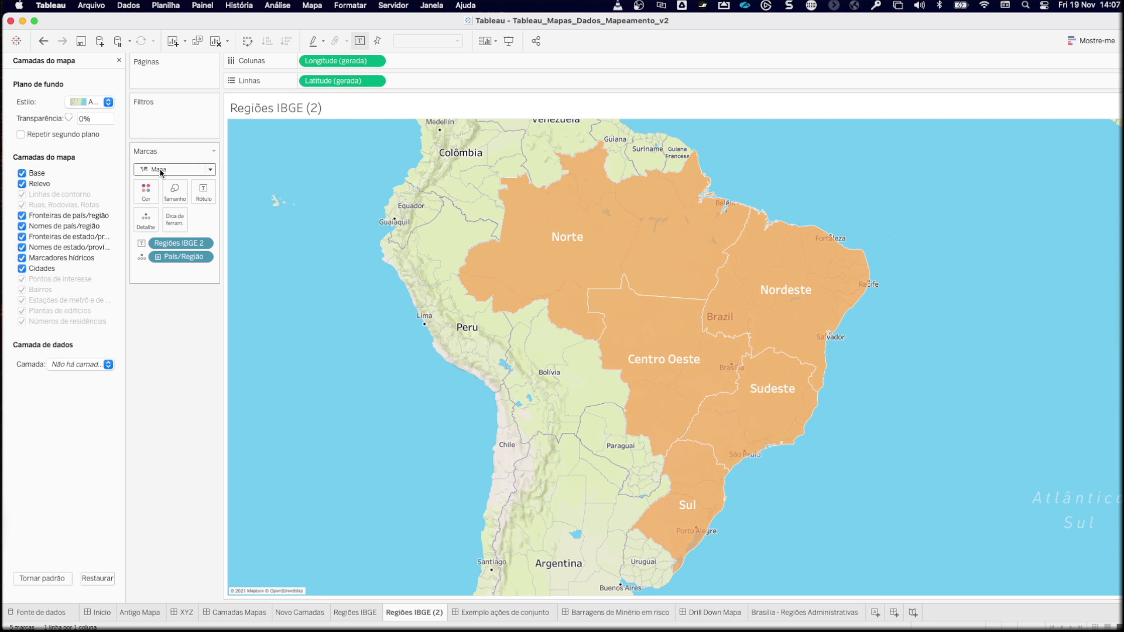
Step: Preview the Satélite background style, and set the map's style to Claro
left_click(91, 103)
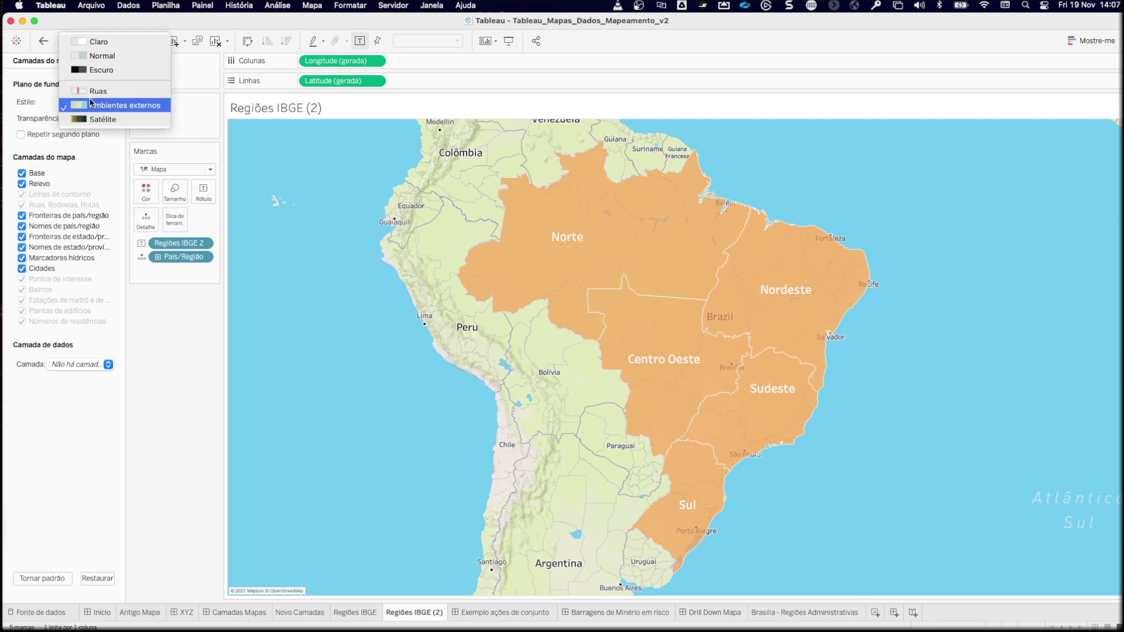
left_click(103, 121)
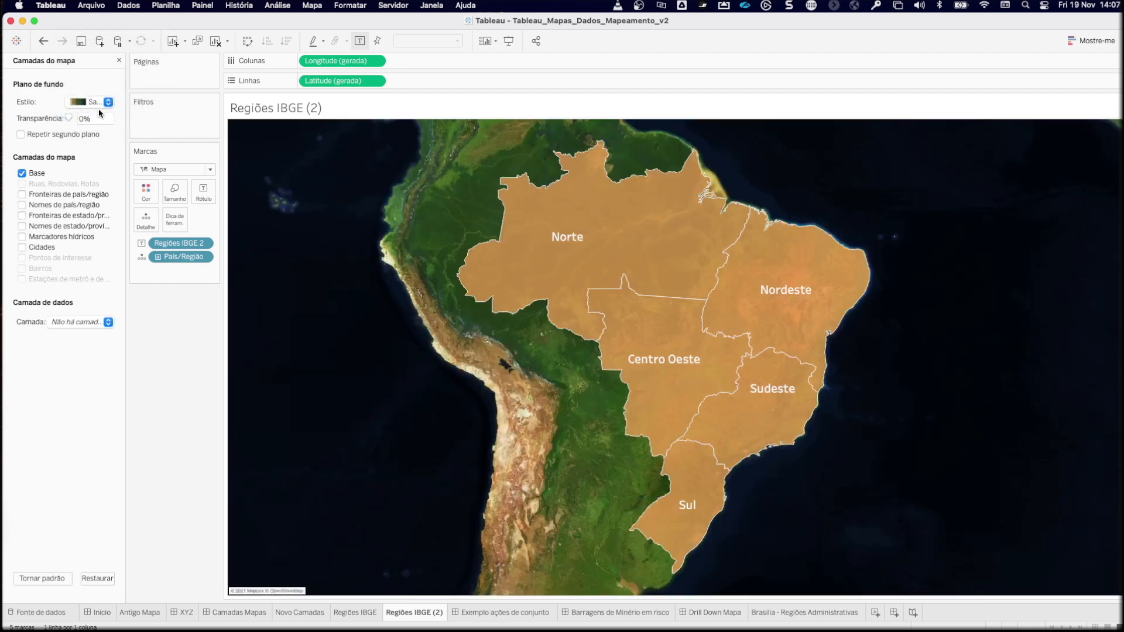
left_click(98, 107)
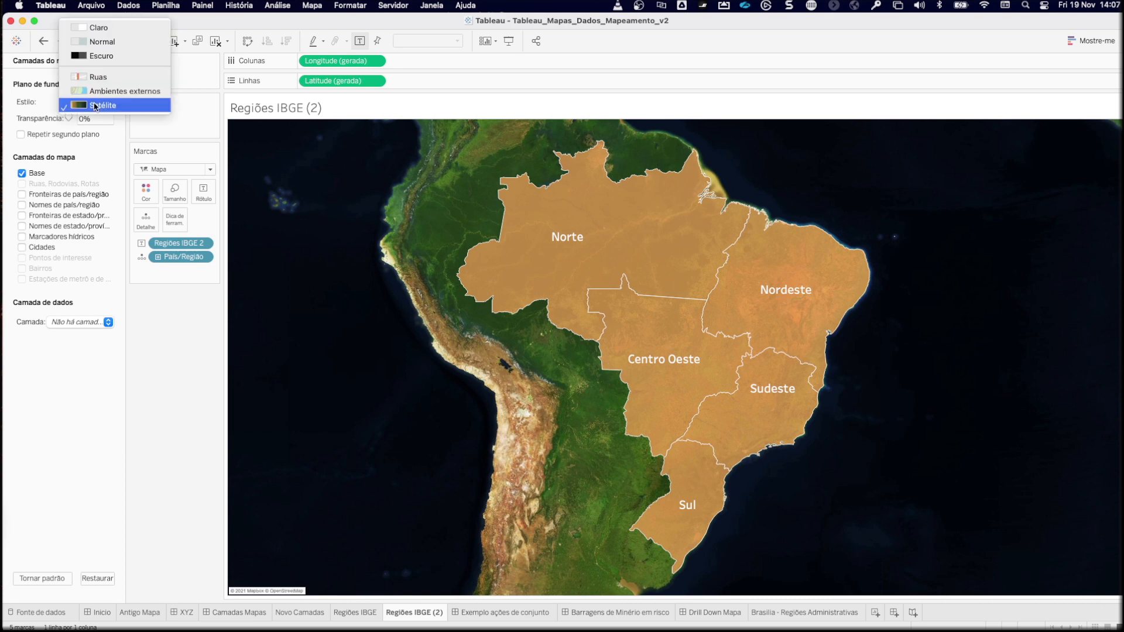
left_click(107, 34)
Step: Turn off the base, land surface, country/region borders and names, and state/province borders and names layers
left_click(22, 174)
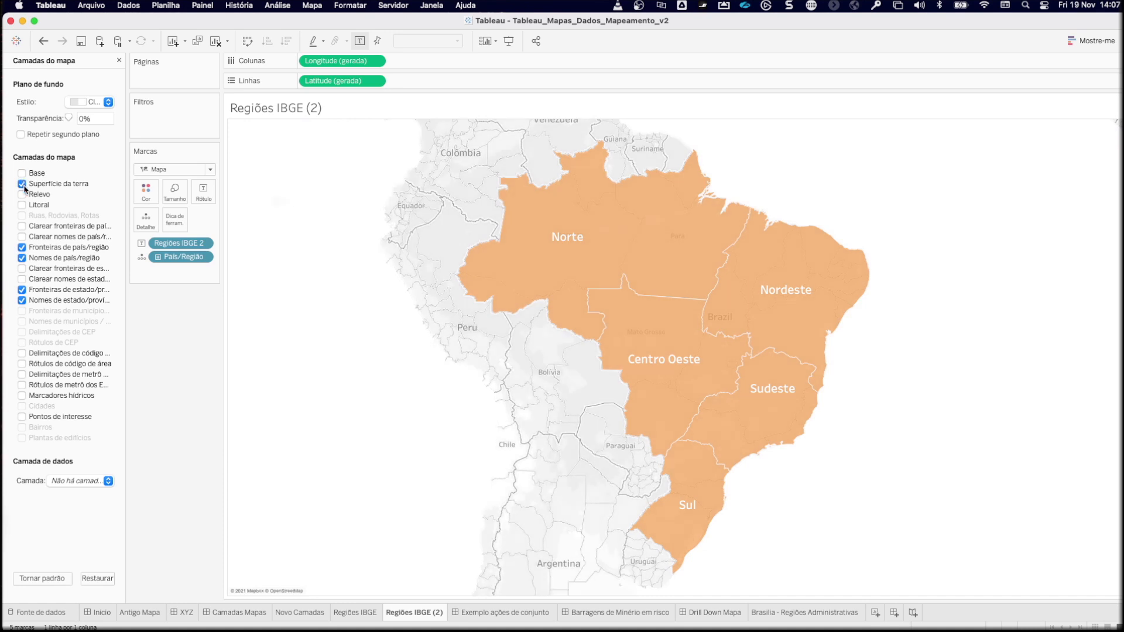
left_click(21, 184)
left_click(22, 247)
left_click(22, 257)
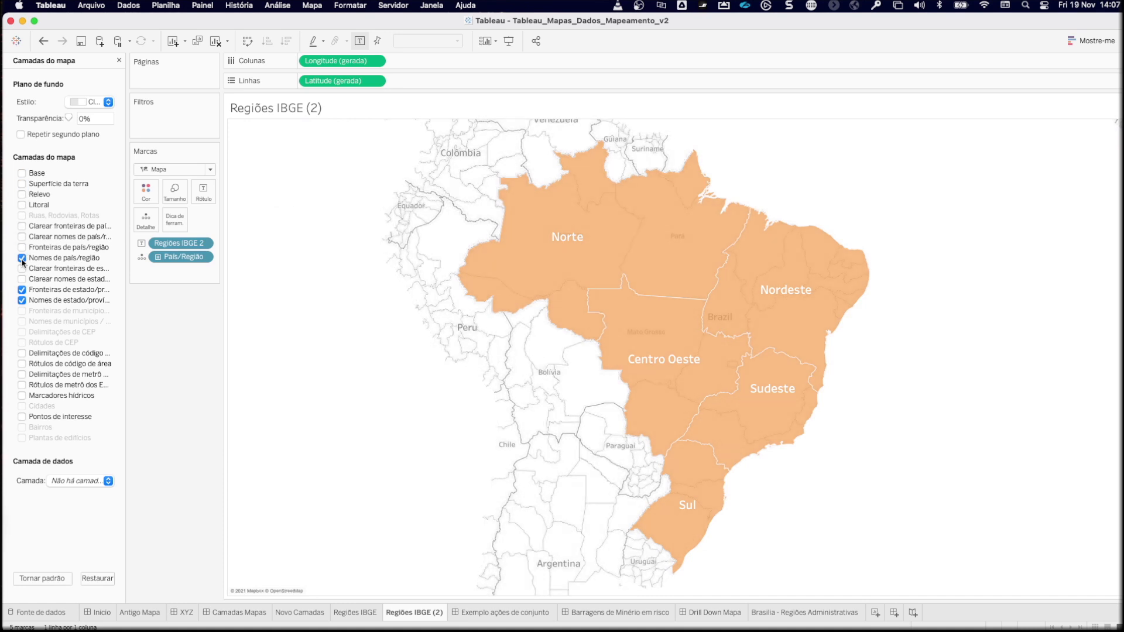
left_click(22, 290)
left_click(21, 300)
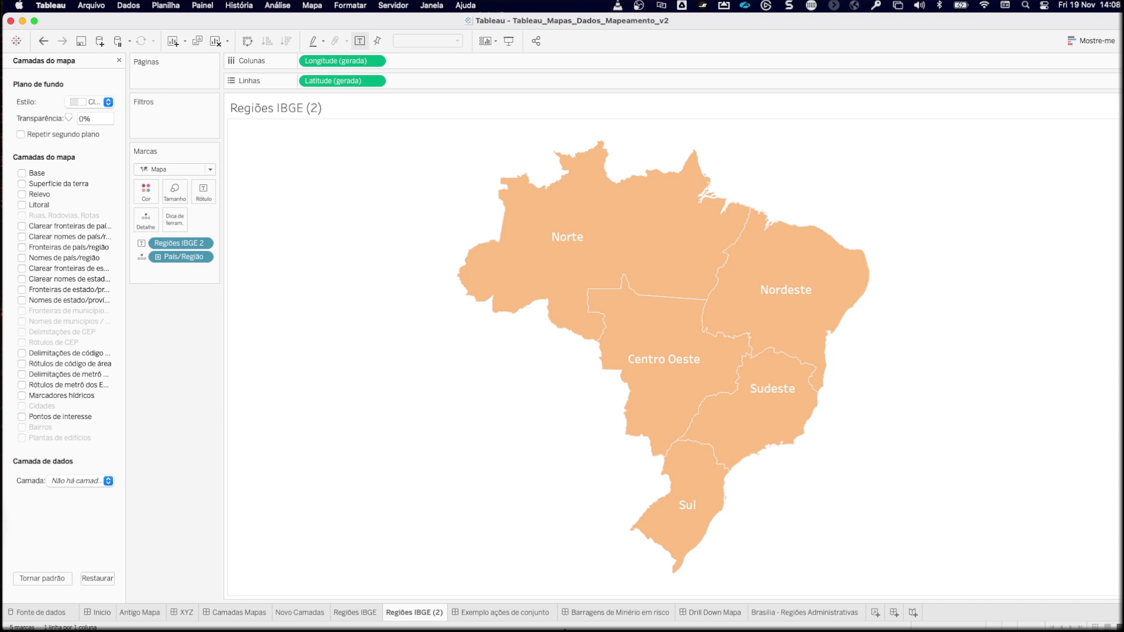
Step: Create a new worksheet after Regiões IBGE (2) and show Lucro, Quantidade and Vendas together in a text table
right_click(416, 613)
left_click(472, 416)
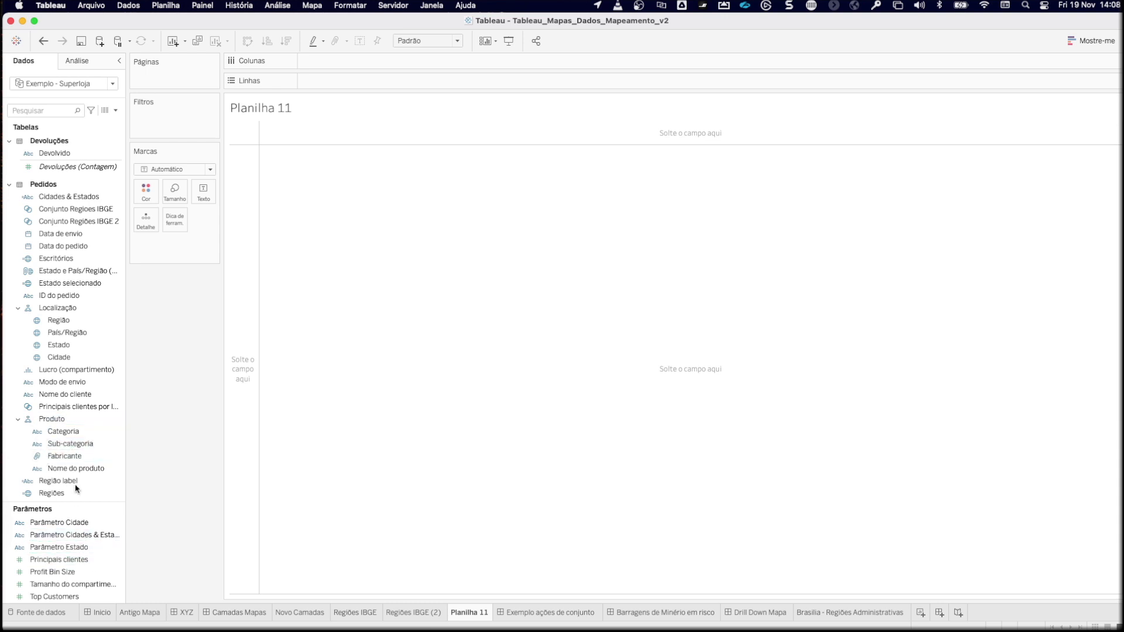
scroll(79, 417, "down", 10)
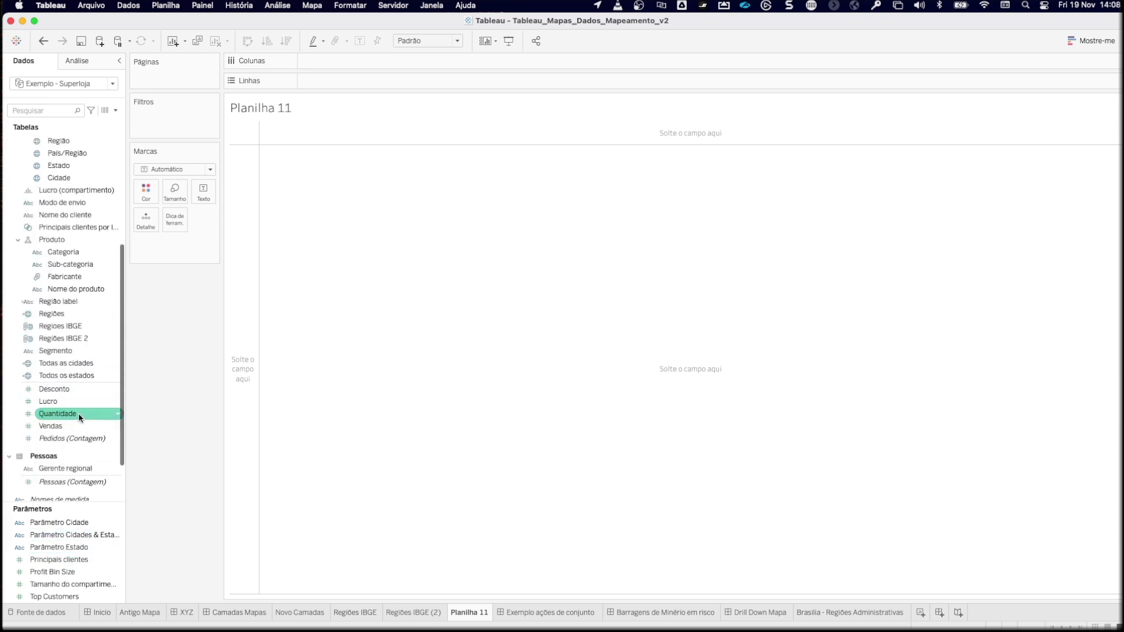
left_click(60, 338)
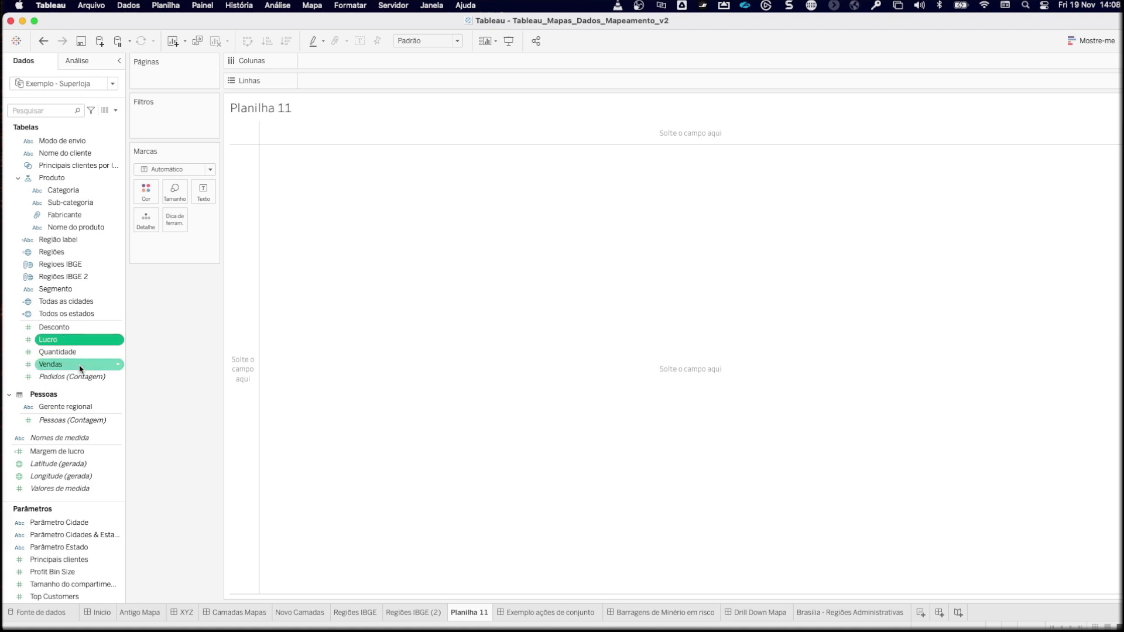
left_click(69, 352, "super")
left_click(70, 365, "super")
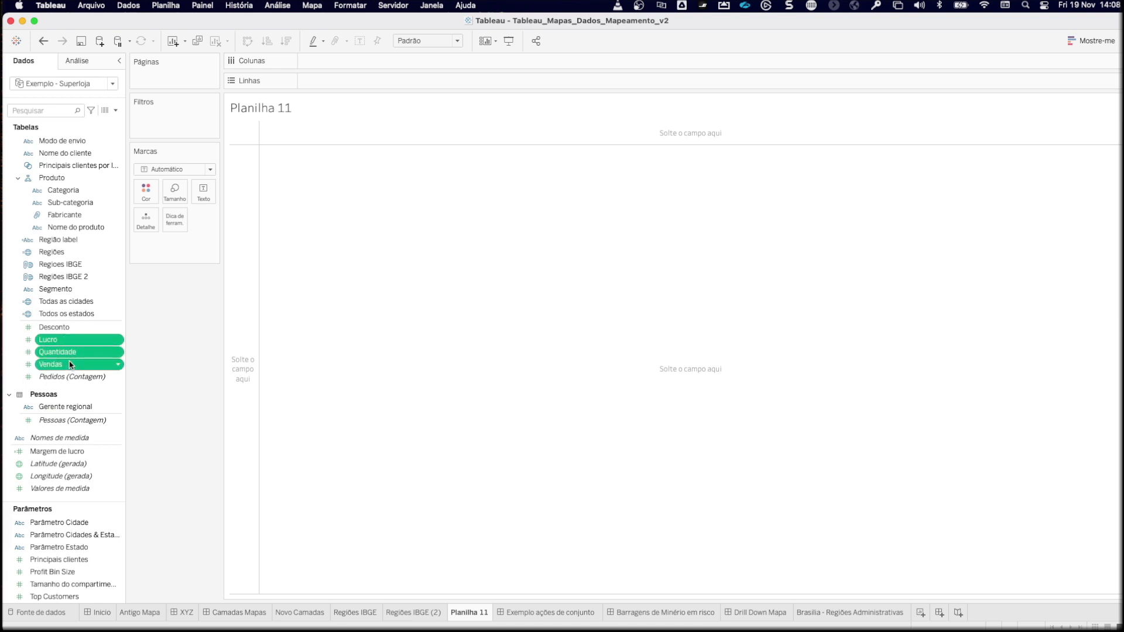
left_click_drag(69, 364, 478, 309)
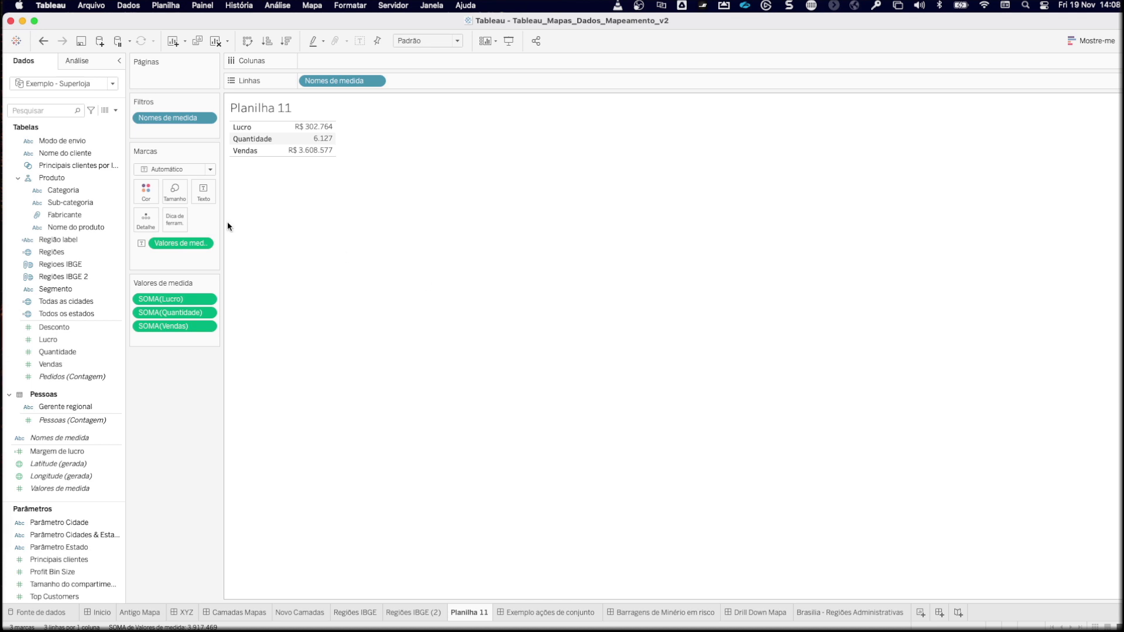
Step: Convert the table into horizontal bars by Categoria with one column per measure, and fit it as Exibição inteira
left_click_drag(180, 244, 357, 61)
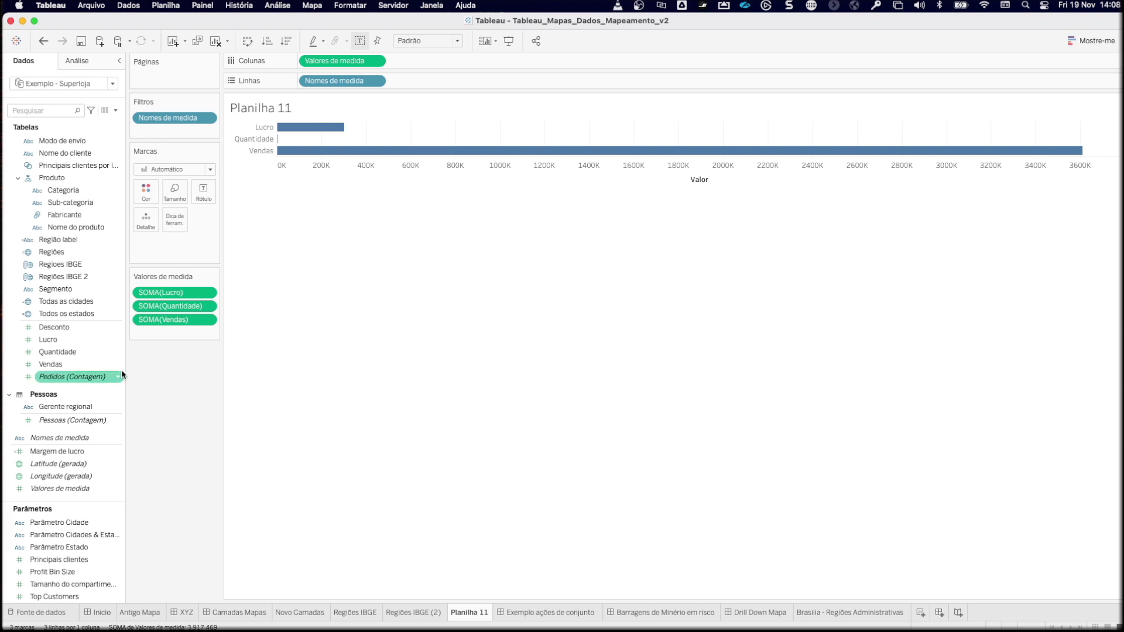
mouse_move(59, 193)
left_mouse_down()
mouse_move(230, 123)
mouse_move(279, 83)
mouse_move(303, 82)
left_mouse_up()
left_click_drag(418, 81, 310, 64)
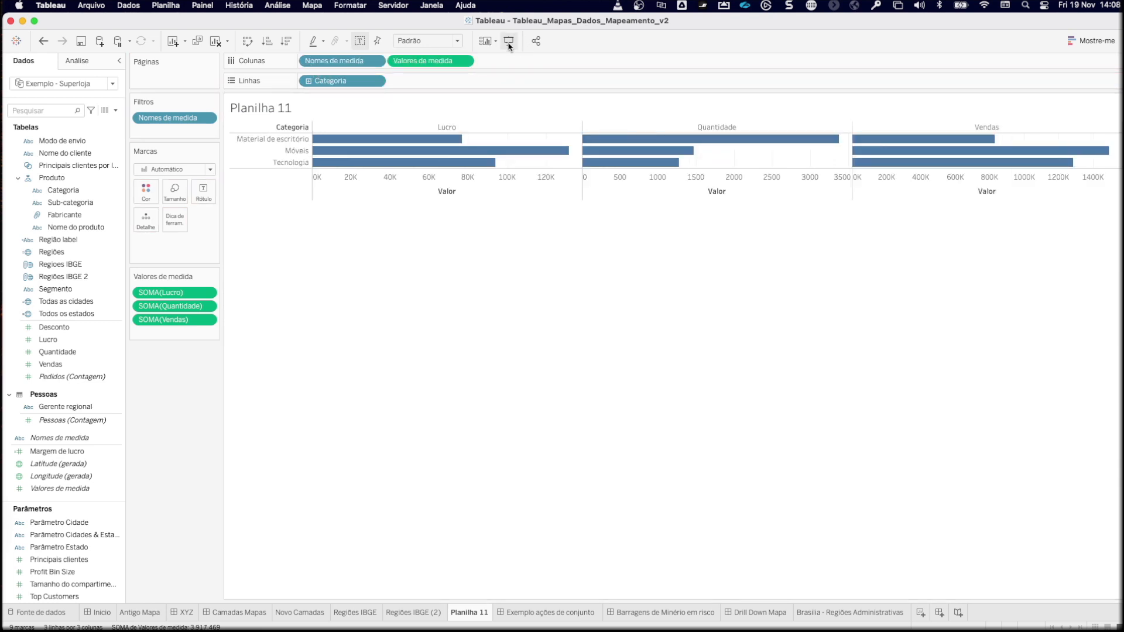
left_click(448, 41)
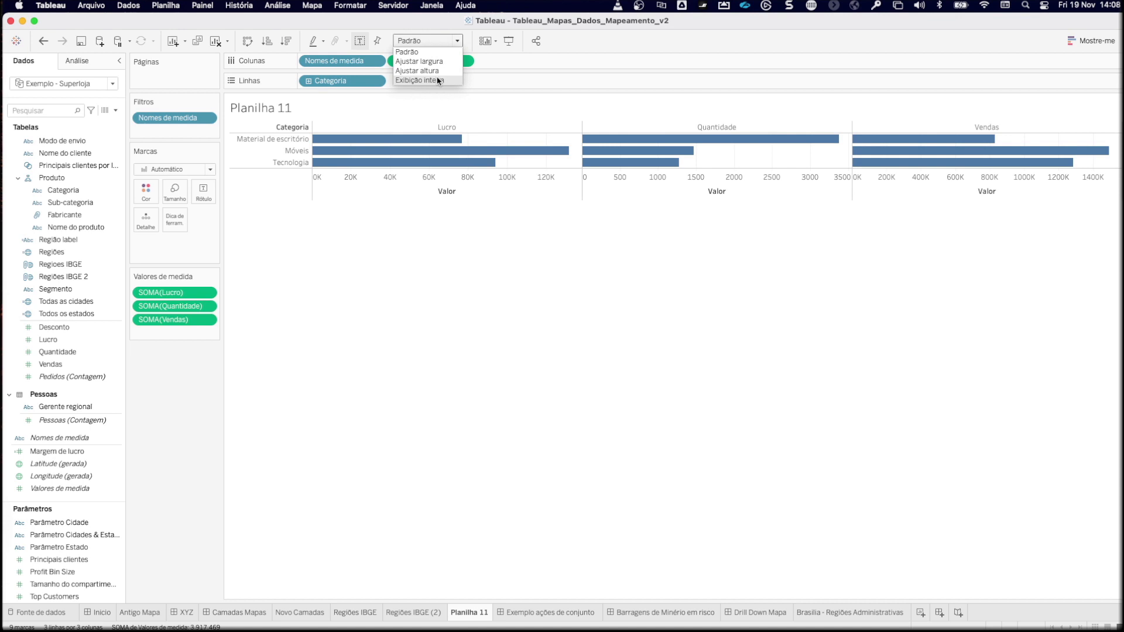
left_click(438, 81)
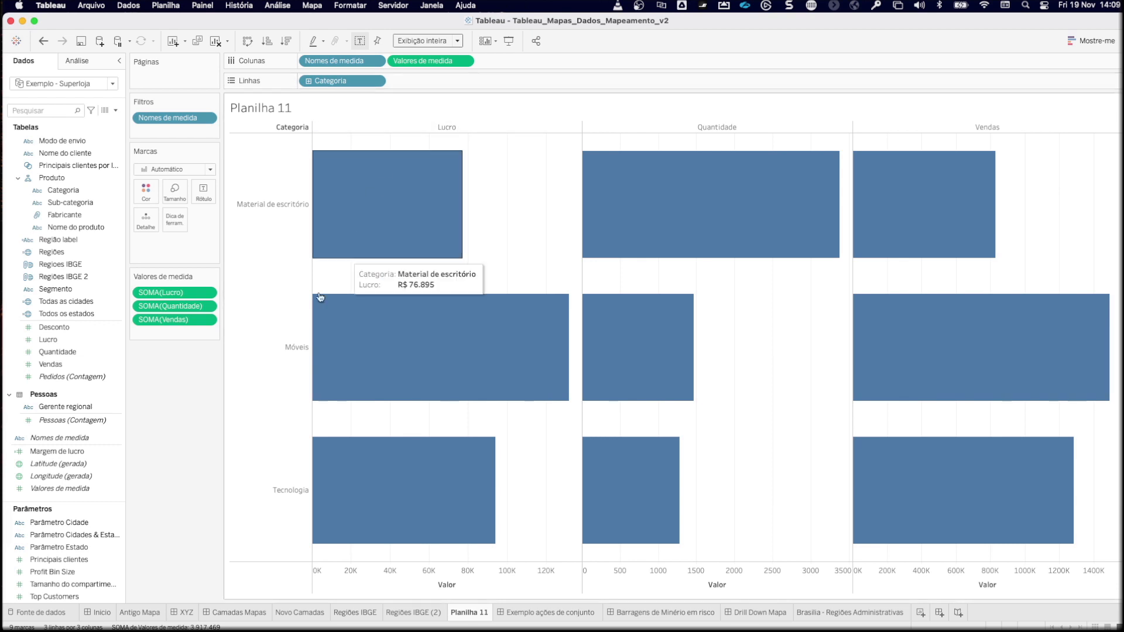
Step: Create the set Conjunto Regiões IBGE 2 2 from the Regiões IBGE 2 group with Sul as its member
right_click(83, 279)
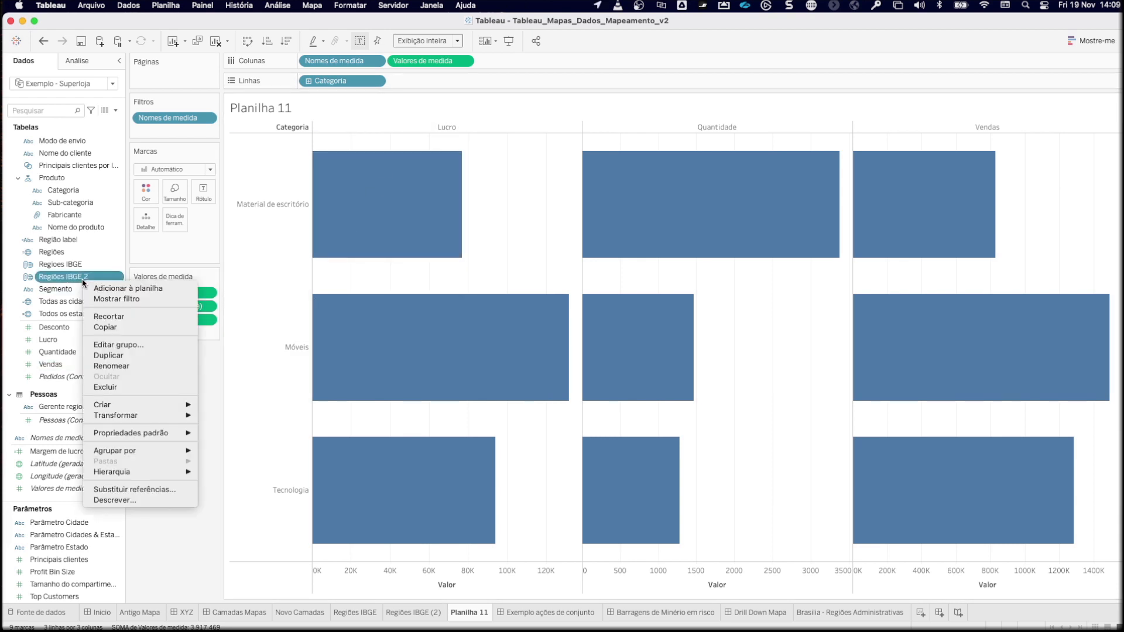
mouse_move(147, 409)
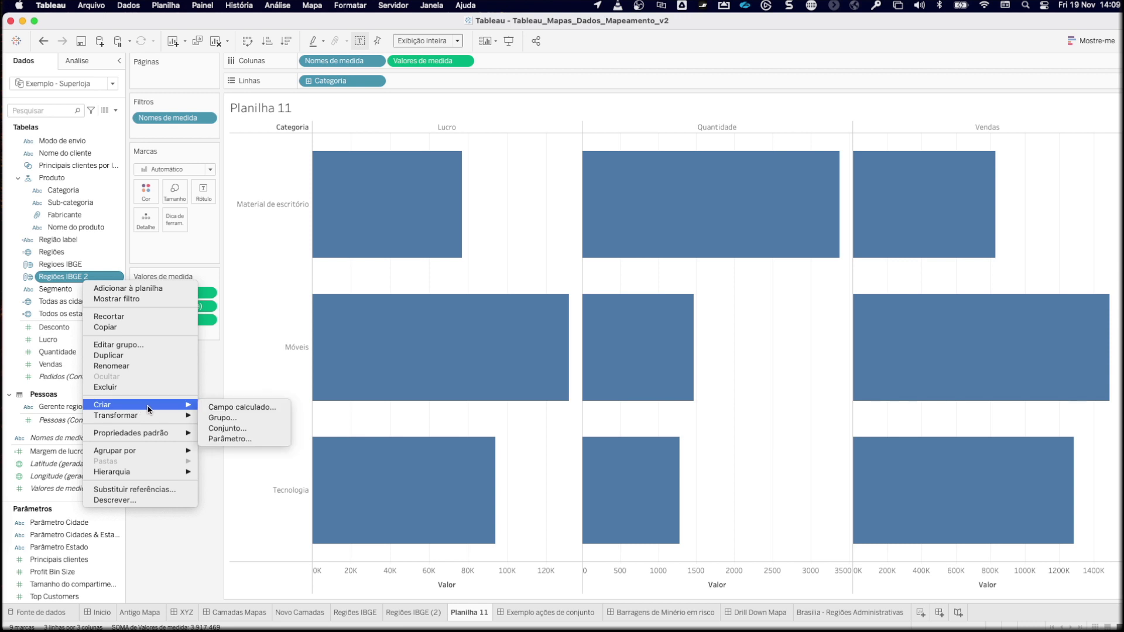
left_click(245, 429)
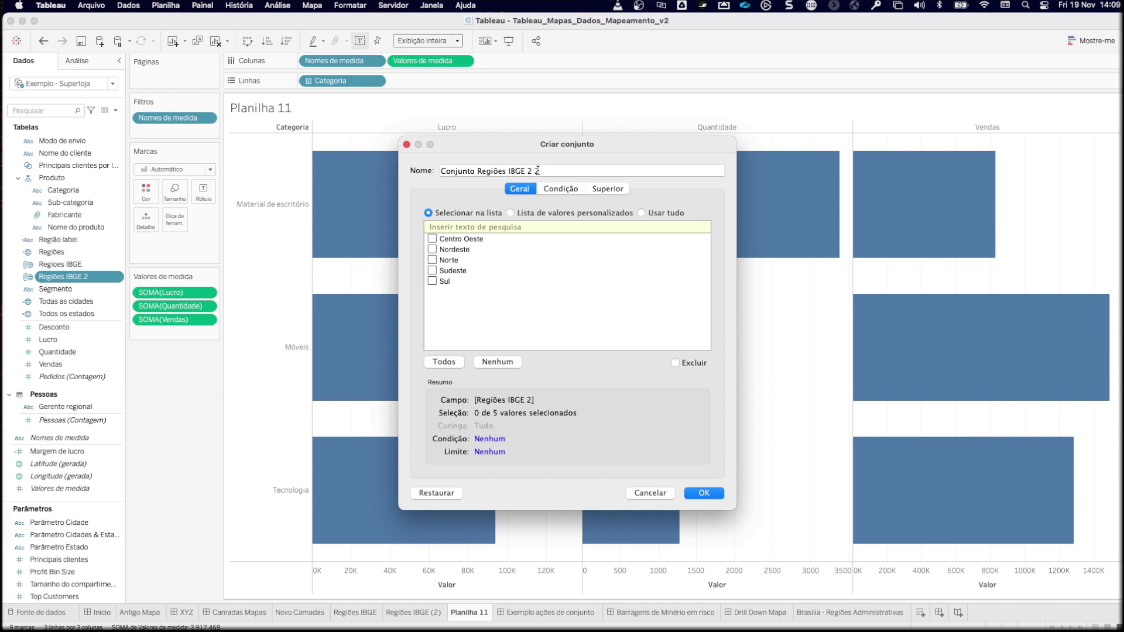
left_click(433, 282)
left_click(709, 495)
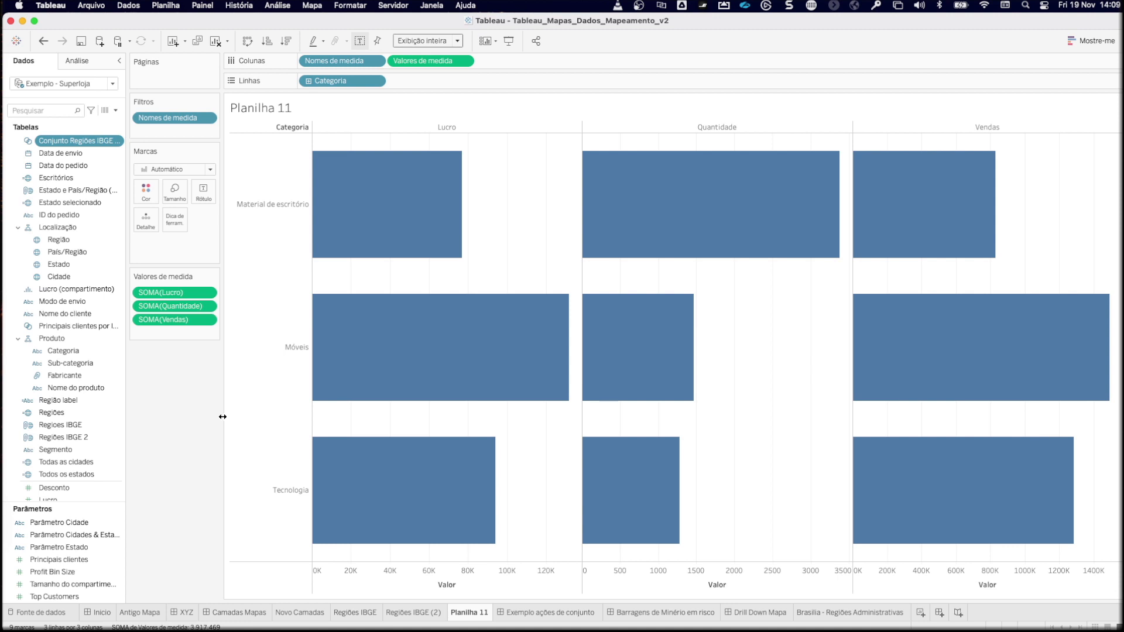
Step: Colour the Regiões IBGE (2) map by the new set, and make Nordeste the set's only member
left_click(421, 613)
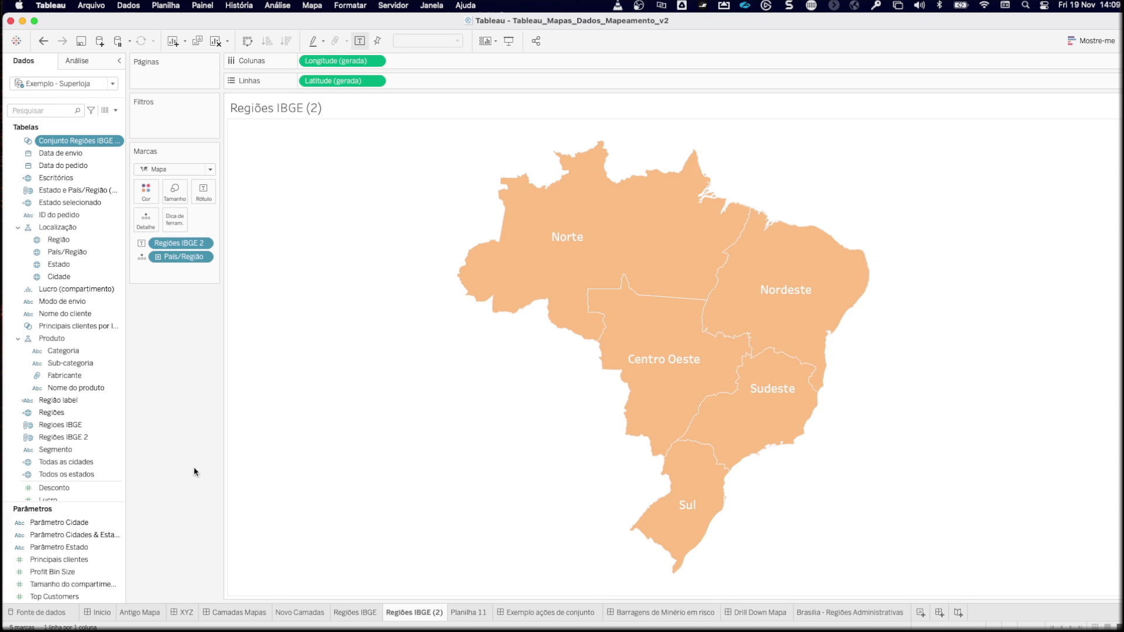
left_click_drag(88, 141, 147, 199)
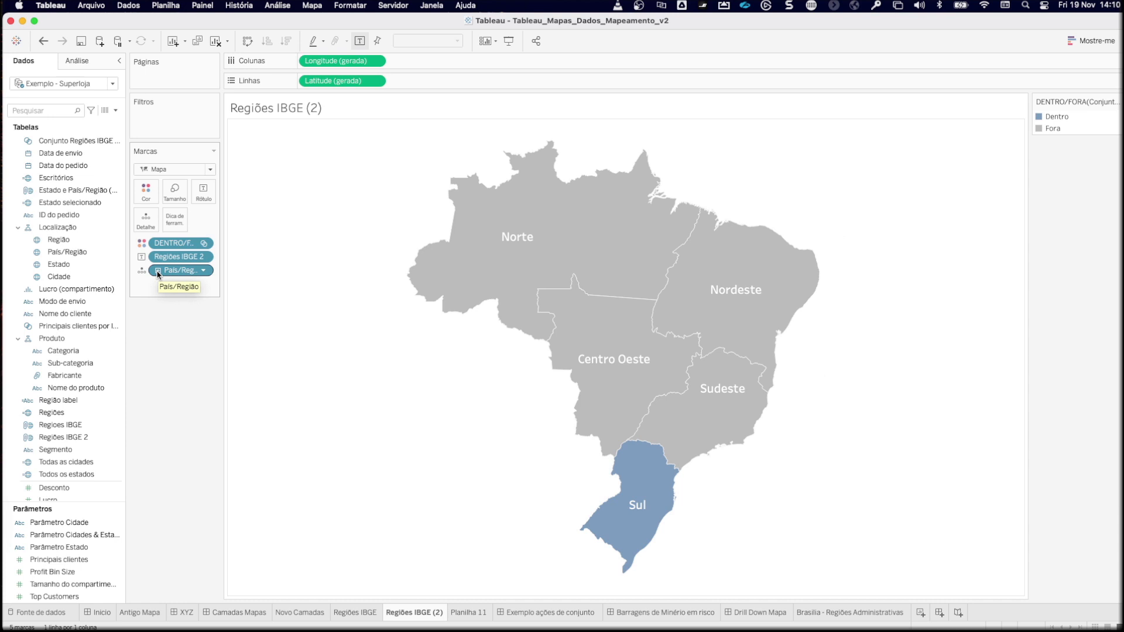
right_click(100, 141)
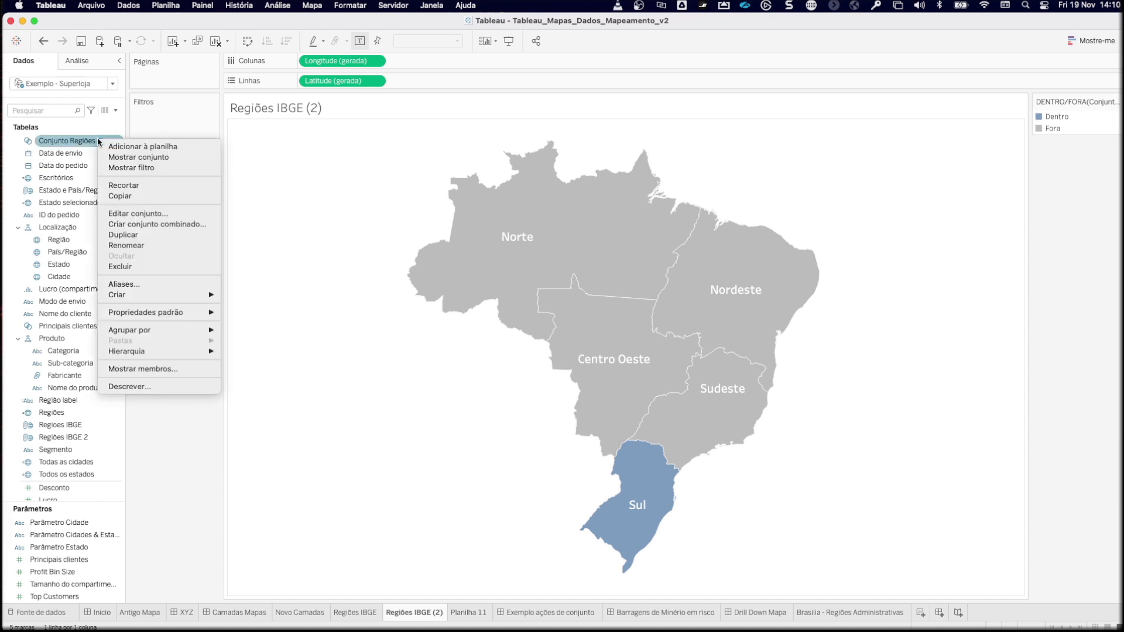
left_click(127, 214)
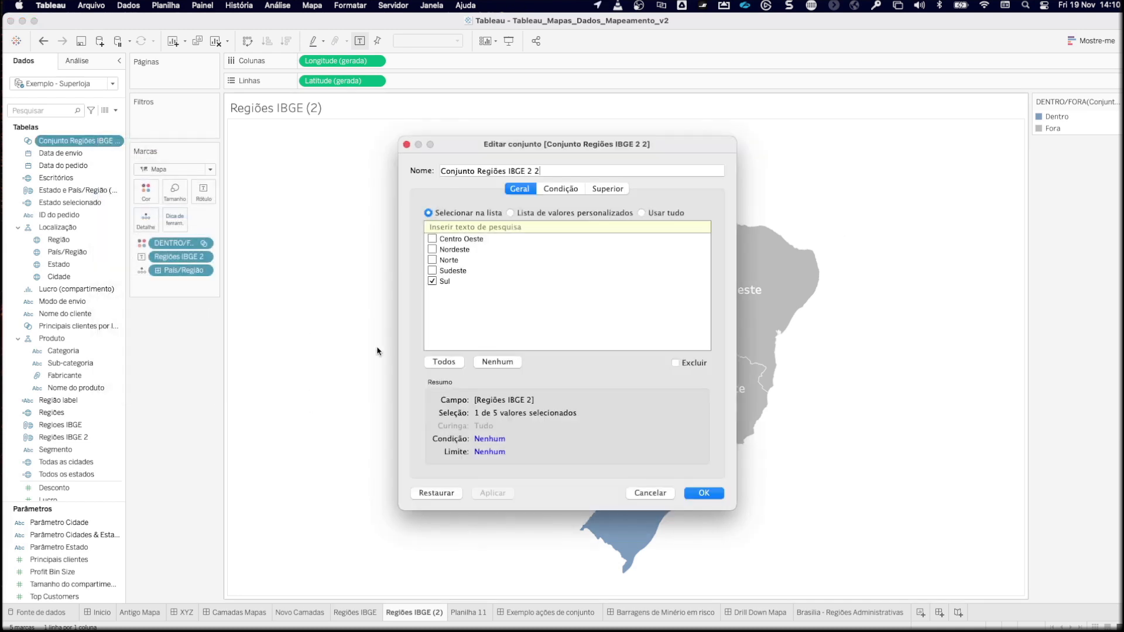
left_click(432, 281)
left_click(432, 249)
left_click(704, 493)
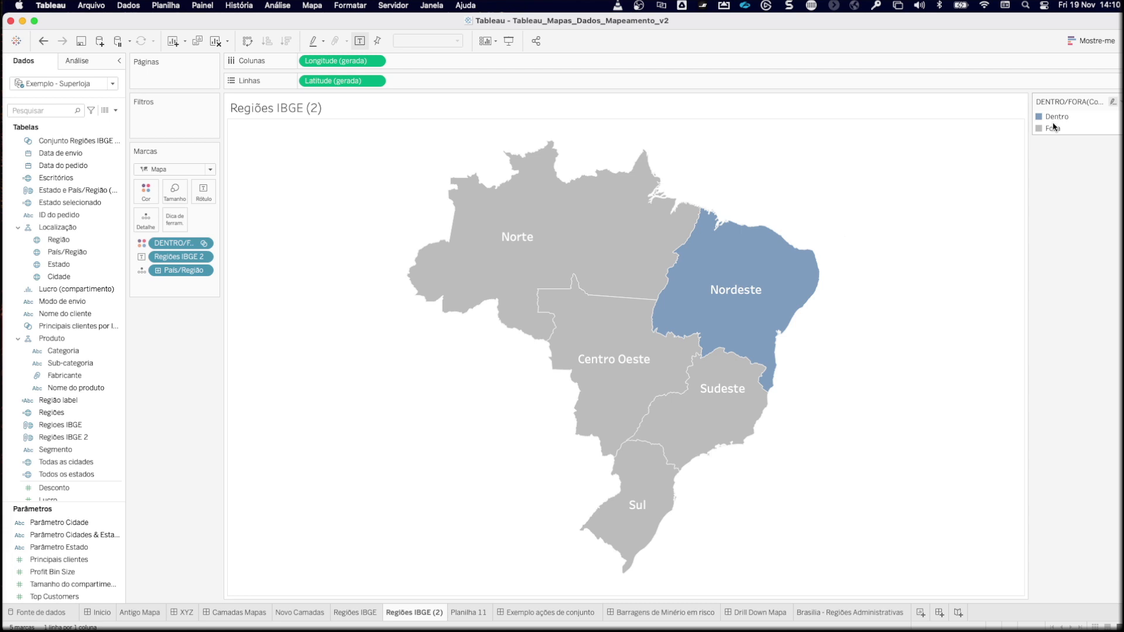
Step: Split the Planilha 11 bars by Conjunto Regiões IBGE 2 2 within each Categoria and colour them by the same set
left_click(465, 615)
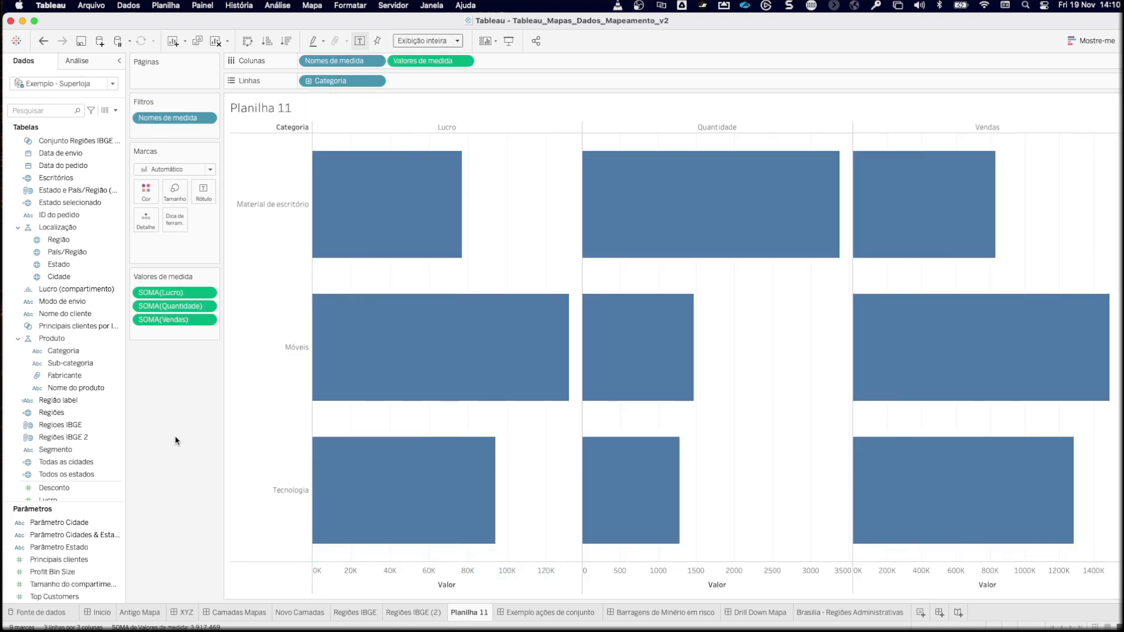
left_click_drag(79, 141, 455, 82)
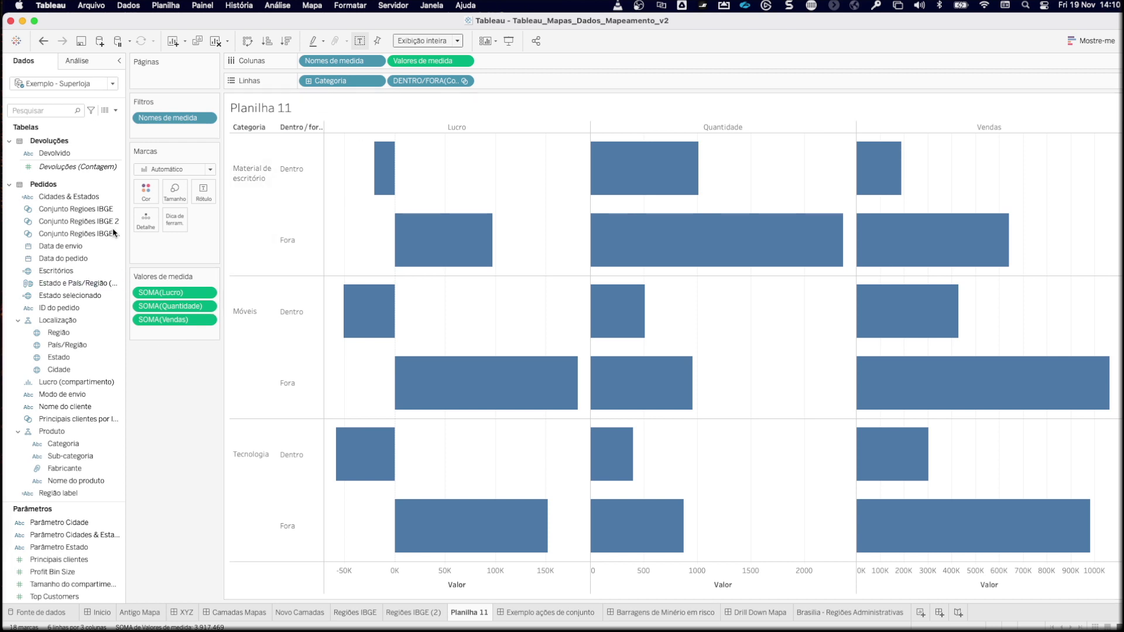
left_click_drag(125, 222, 166, 195)
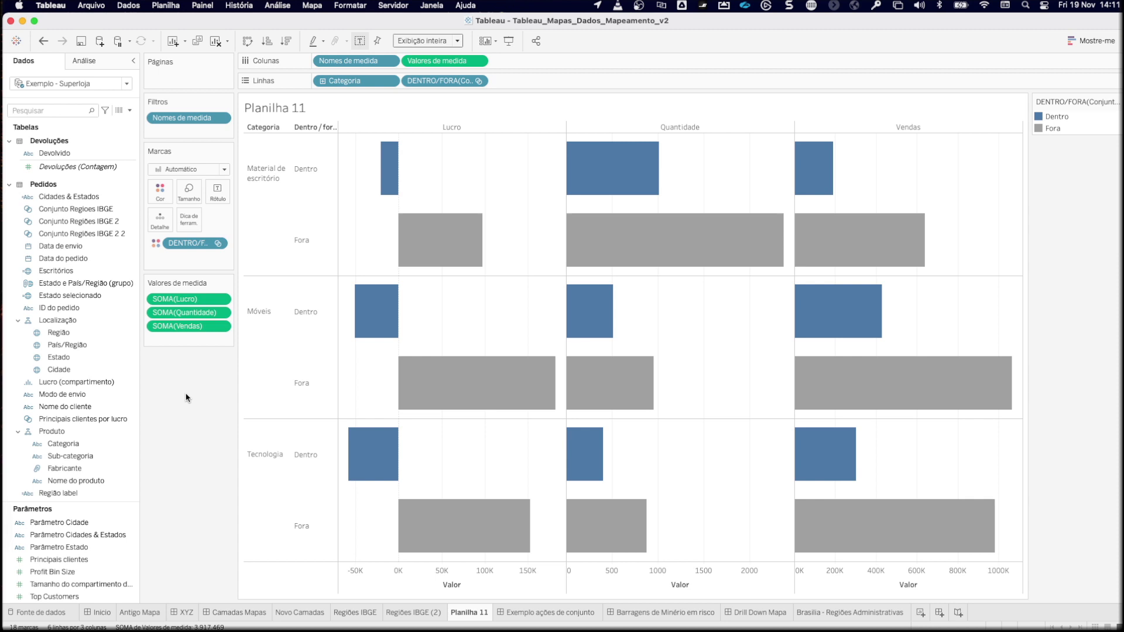
Step: Rename the worksheet Planilha 11 as Barras 2
left_click(413, 613)
left_click(454, 613)
left_click(427, 613)
left_click(459, 613)
double_click(462, 612)
type("Barras")
key("Return")
left_click(642, 343)
left_click(491, 615)
type("2")
left_click(440, 613)
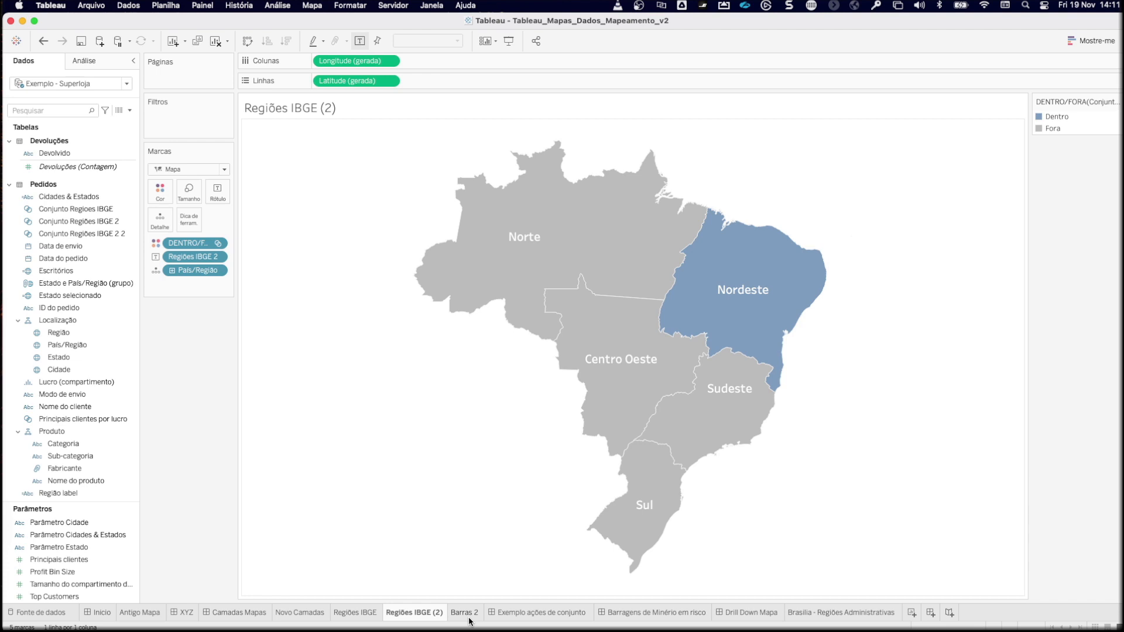
Step: Create a new dashboard after the Barras 2 worksheet and set its size to Automático
left_click(472, 611)
right_click(466, 613)
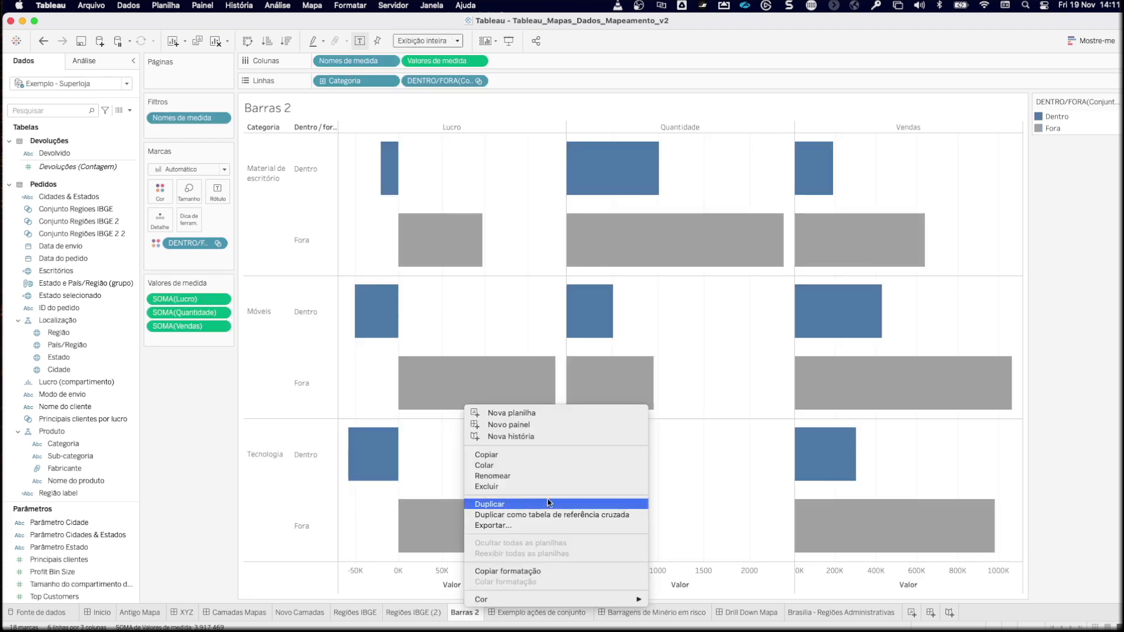
left_click(561, 425)
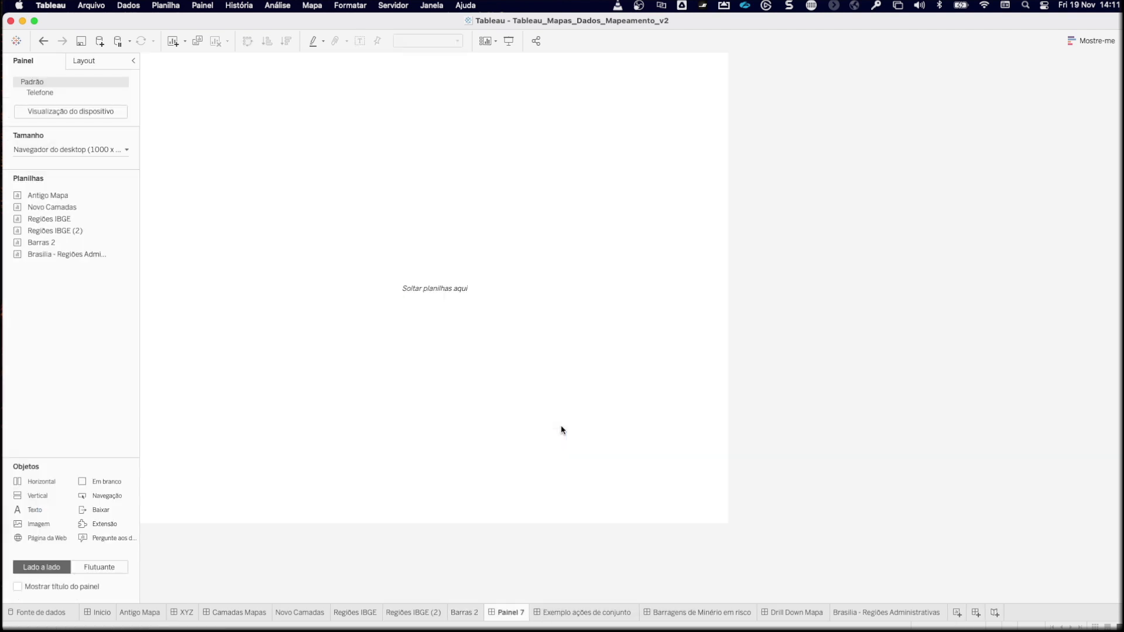
left_click(83, 150)
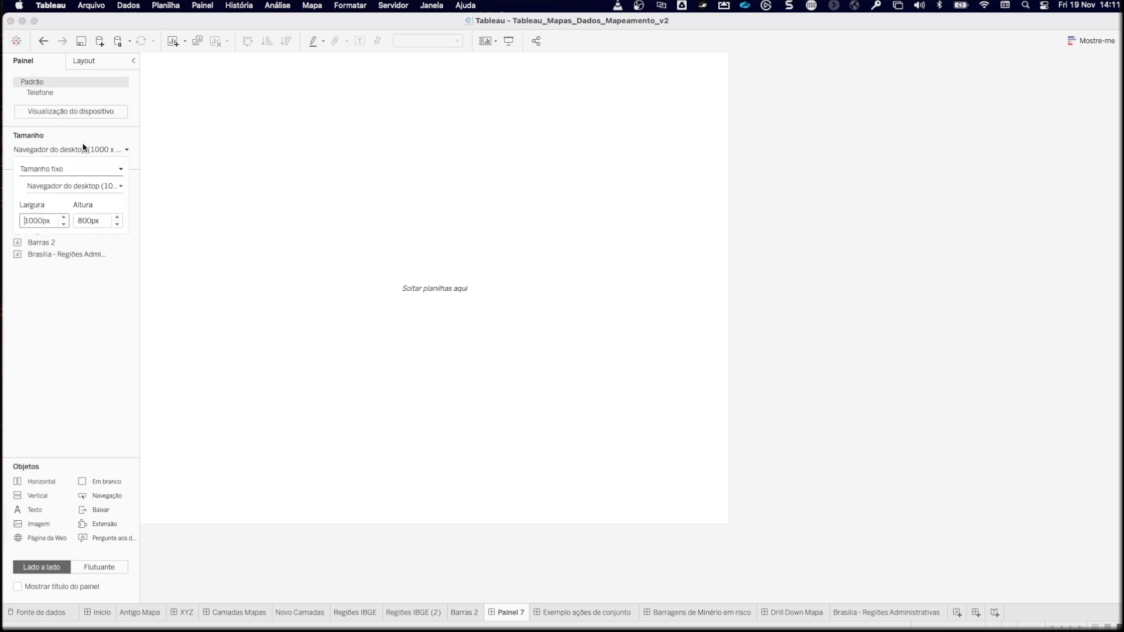
left_click(84, 170)
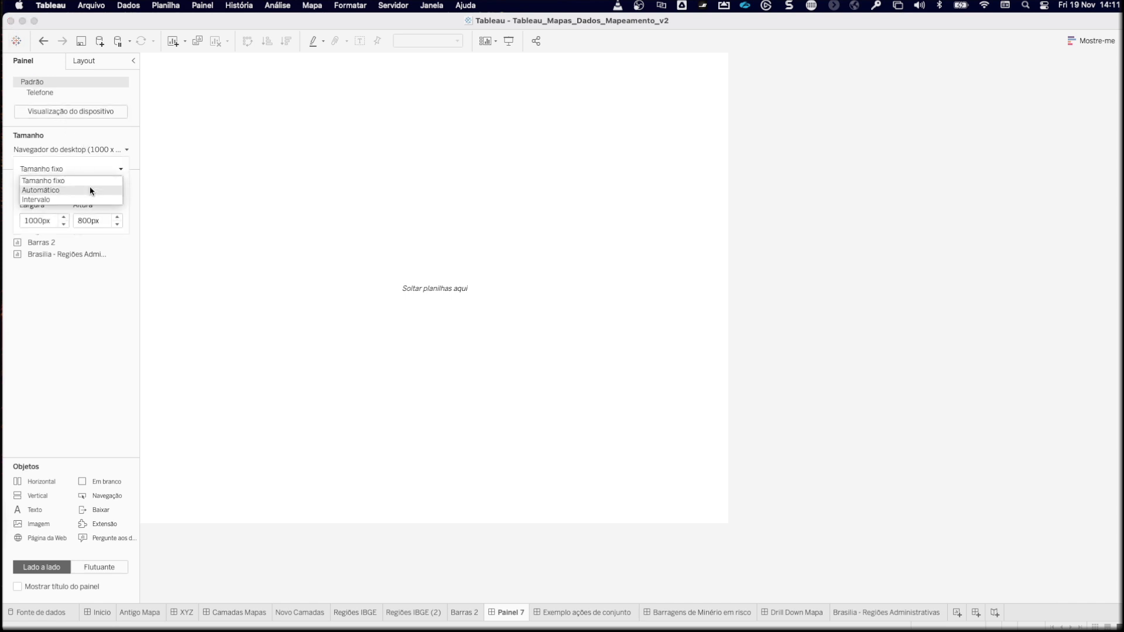
left_click(90, 188)
left_click(133, 243)
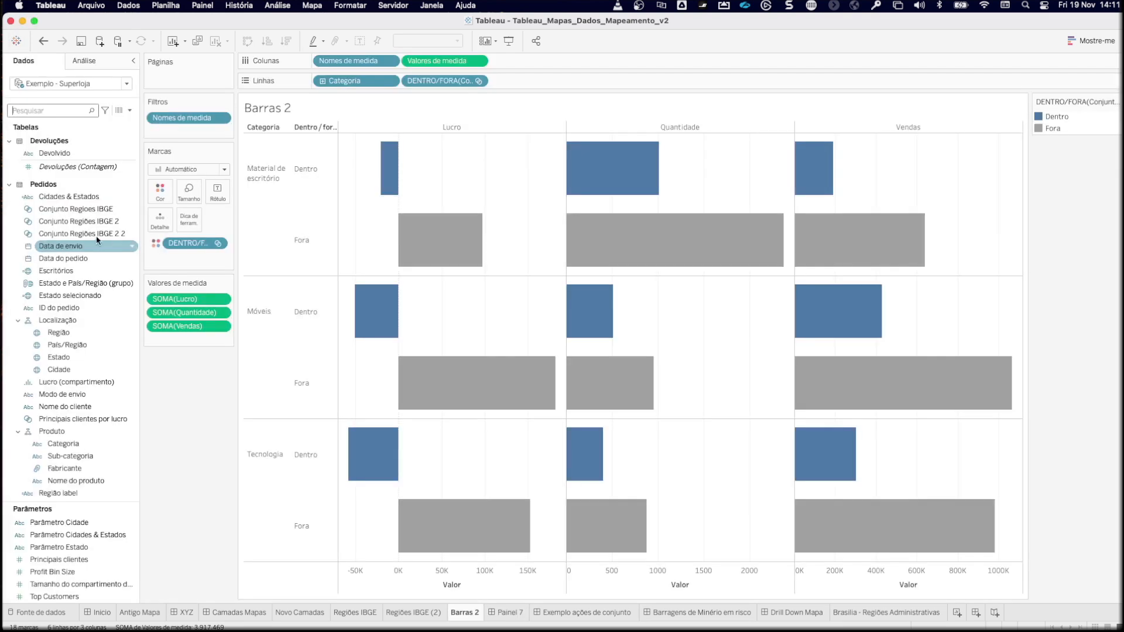
left_click(505, 614)
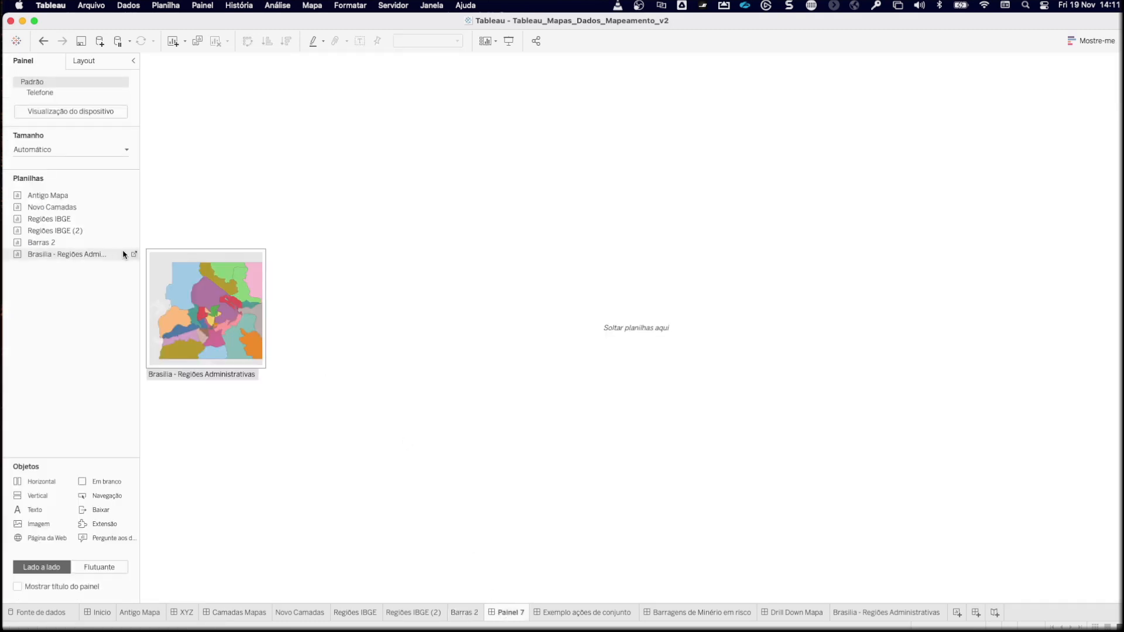
Step: Place Regiões IBGE (2) on the dashboard with Barras 2 below it, and show mark labels on the bars
left_click_drag(58, 231, 303, 220)
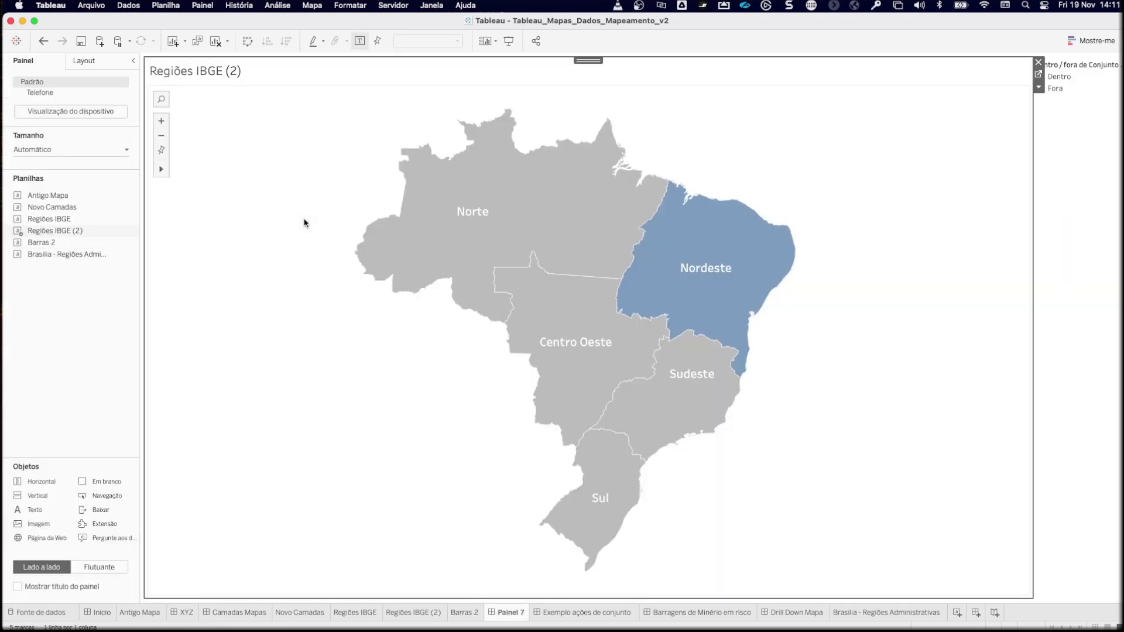
left_click_drag(59, 244, 576, 518)
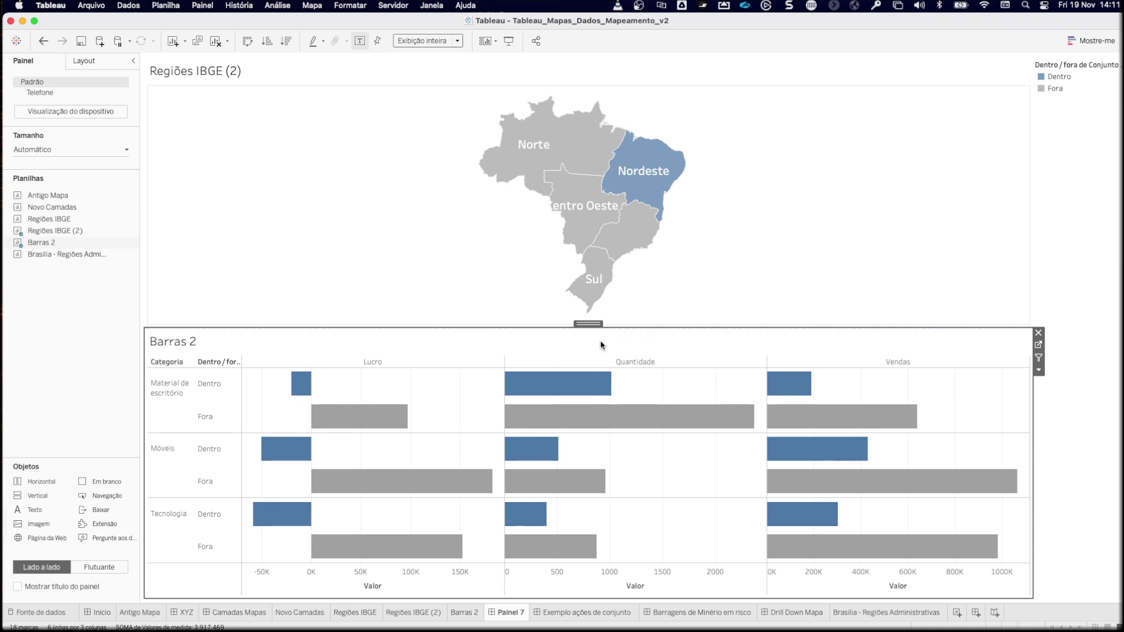
left_click(360, 41)
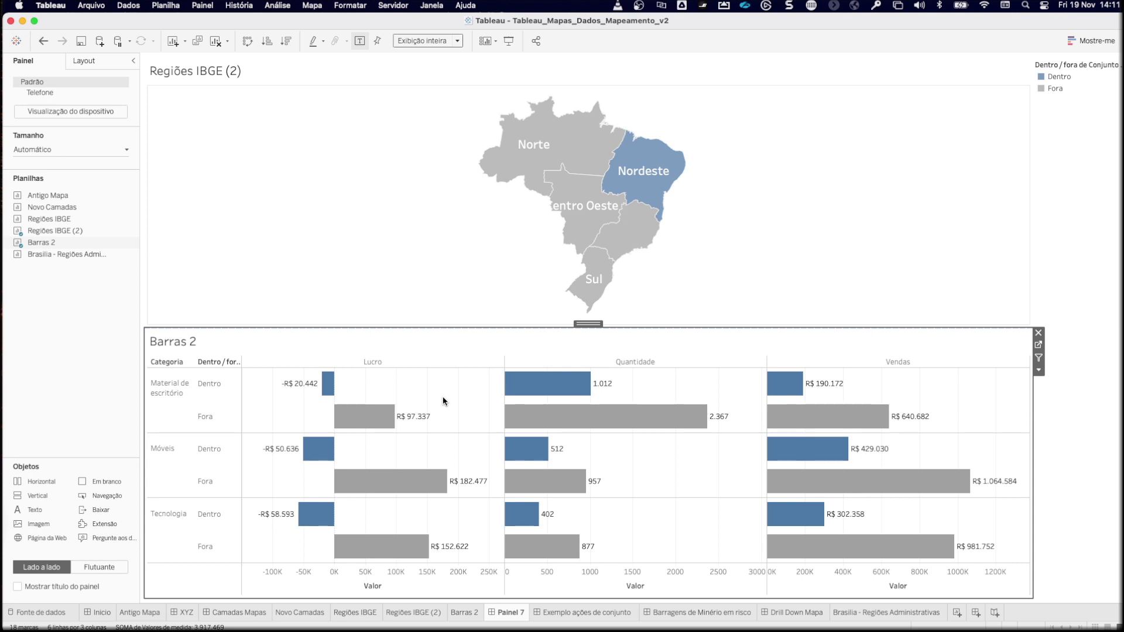
Step: Select Centro Oeste and Norte in turn on the dashboard map to check the bars' response, and clear the selection
left_click(638, 232)
left_click(571, 208)
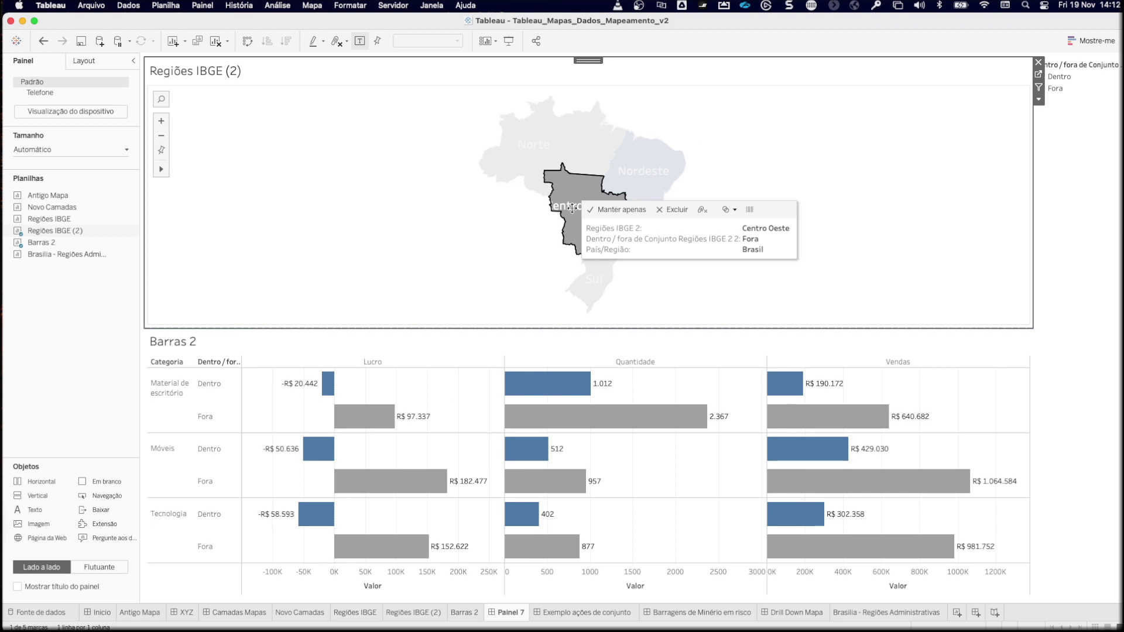
left_click_drag(565, 328, 565, 366)
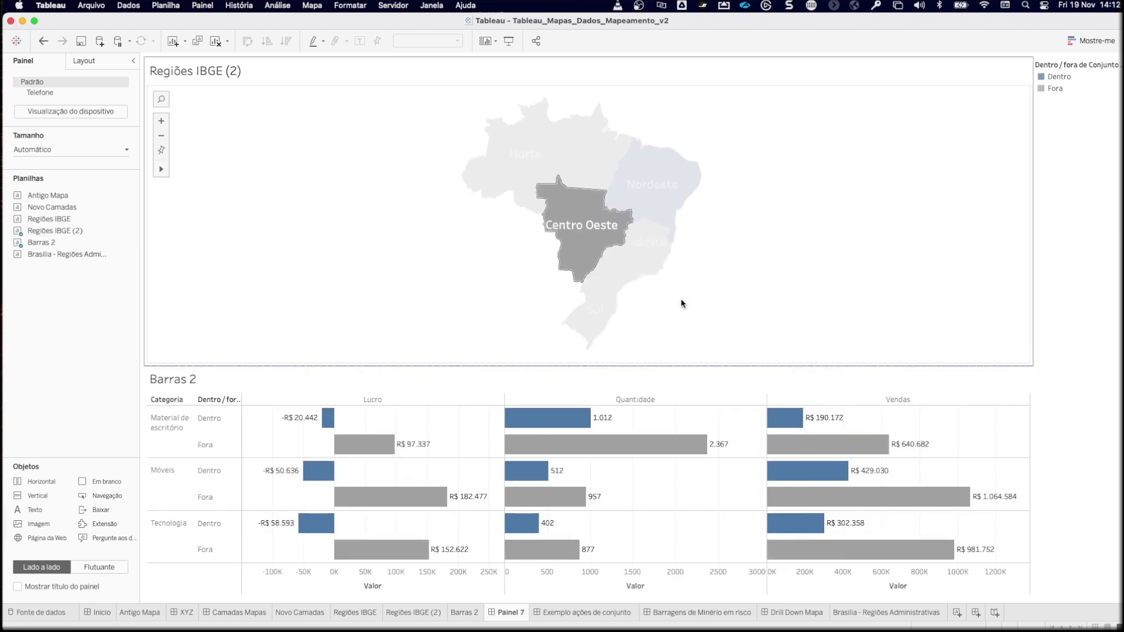
mouse_move(607, 227)
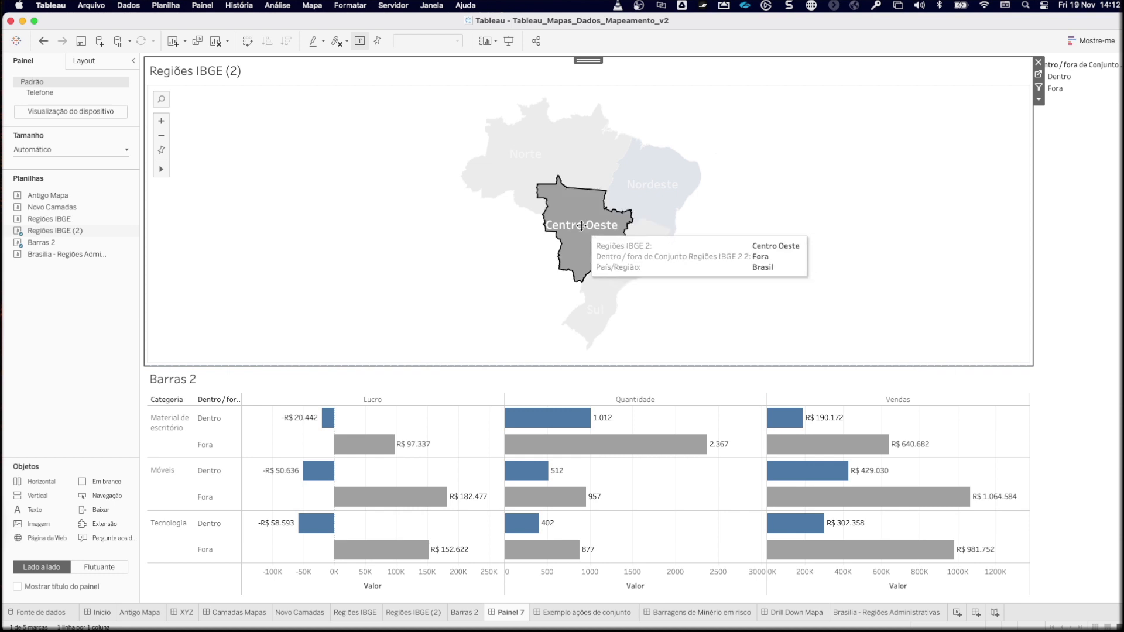
left_click(573, 171)
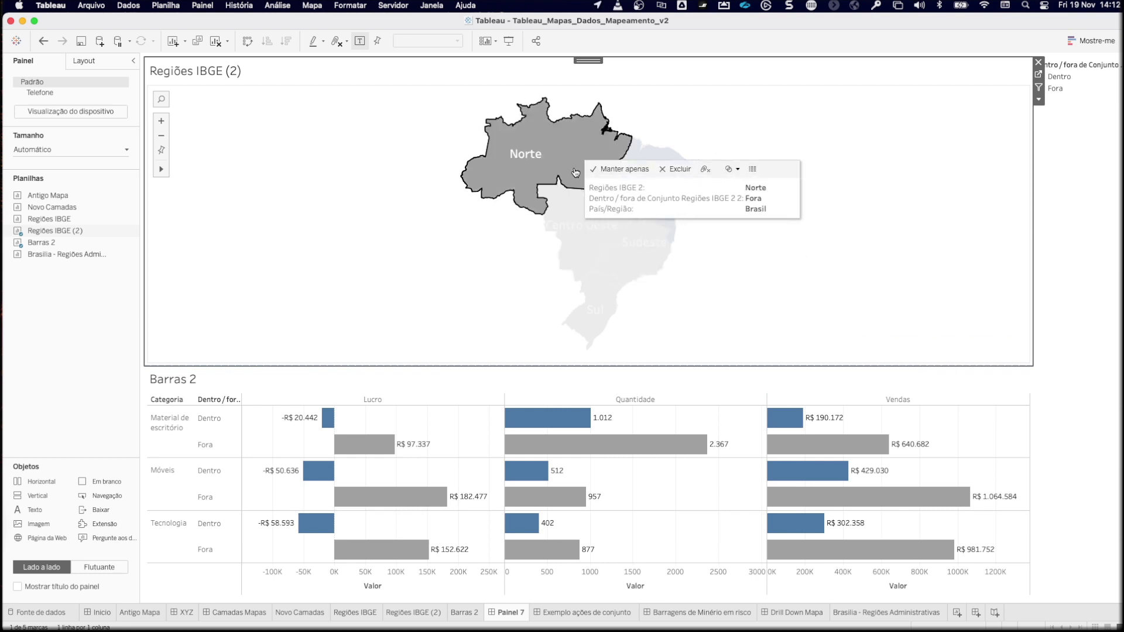
left_click(528, 168)
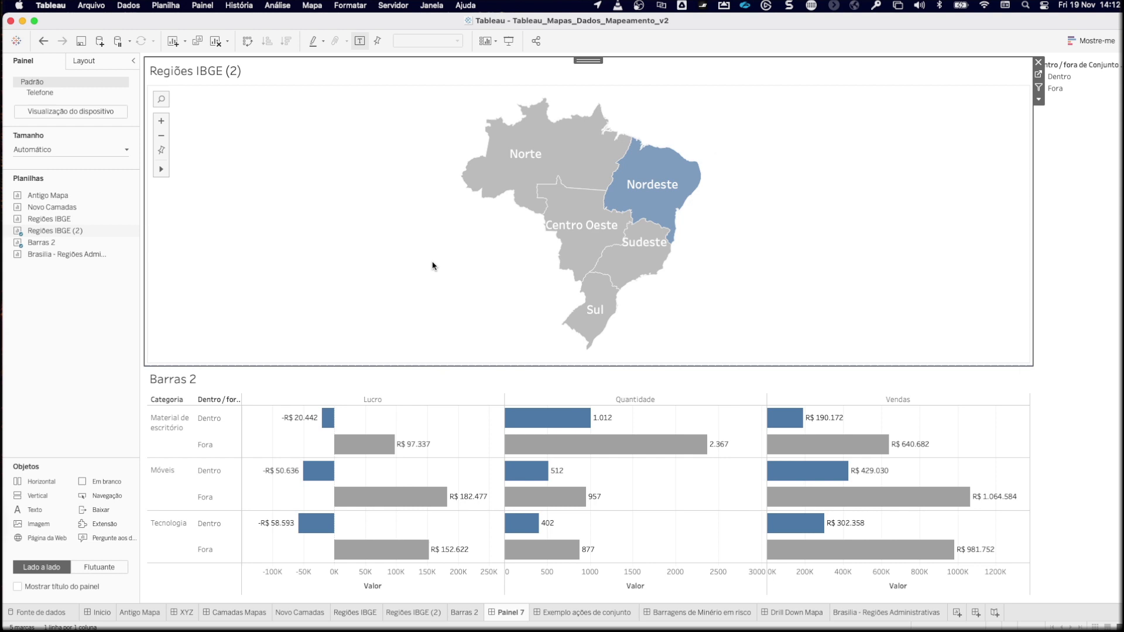
Step: Adjust the boundary between the map and Barras 2 so that the map has room to show all region labels
mouse_move(647, 261)
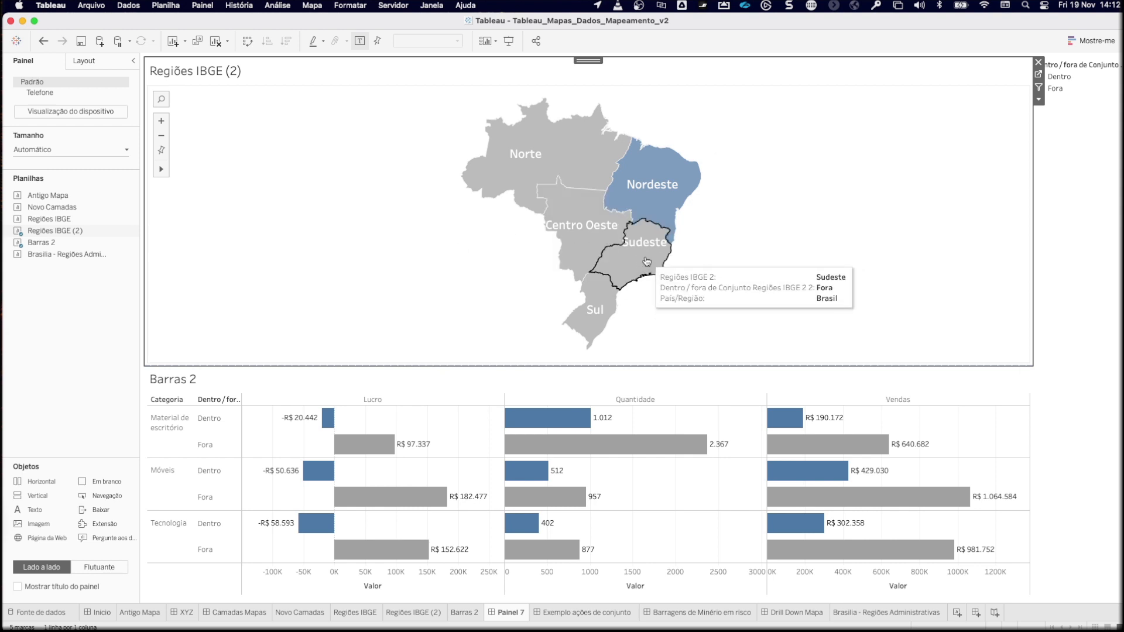
left_click_drag(645, 365, 652, 327)
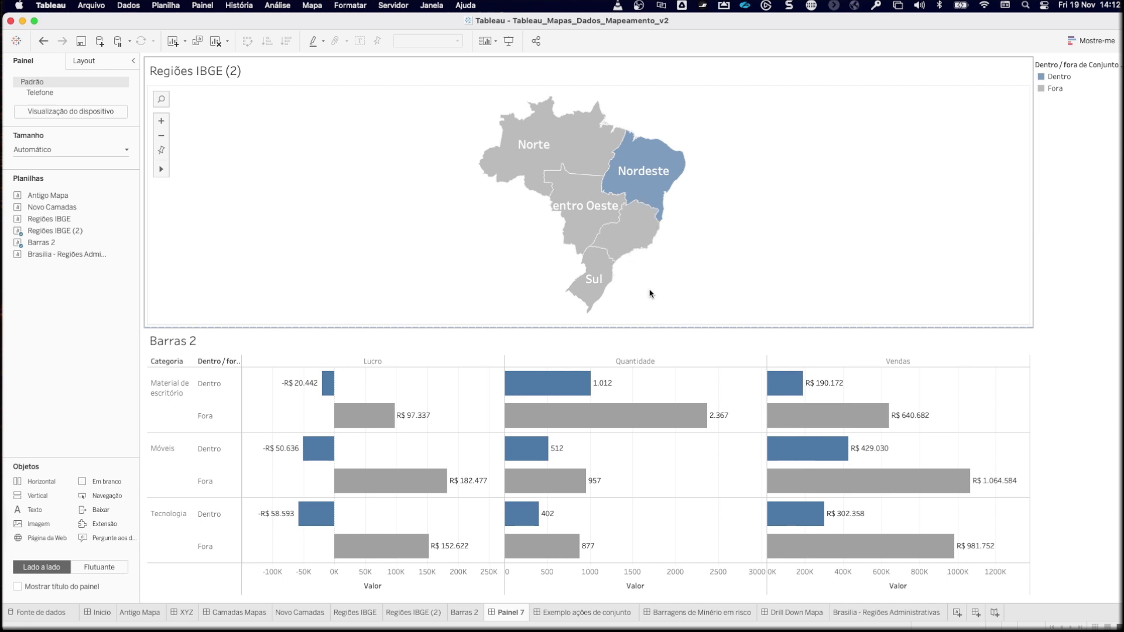
left_click_drag(671, 327, 671, 376)
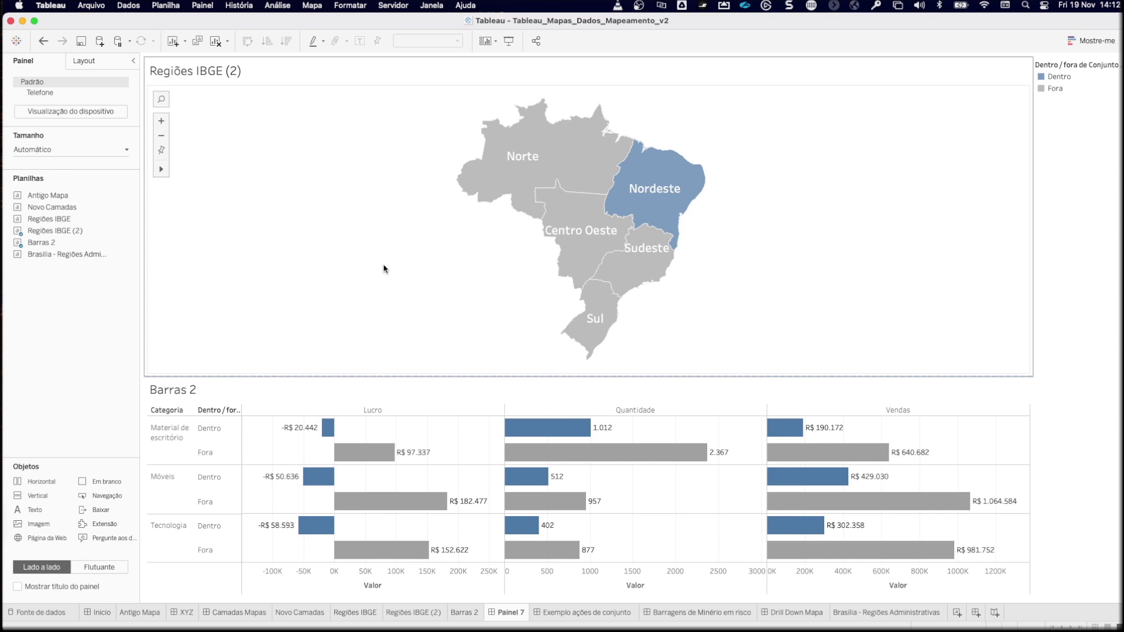
Step: Add a set-value action to the dashboard with only Regiões IBGE (2) as source and Conjunto Regiões IBGE 2 2 as target set
left_click(197, 6)
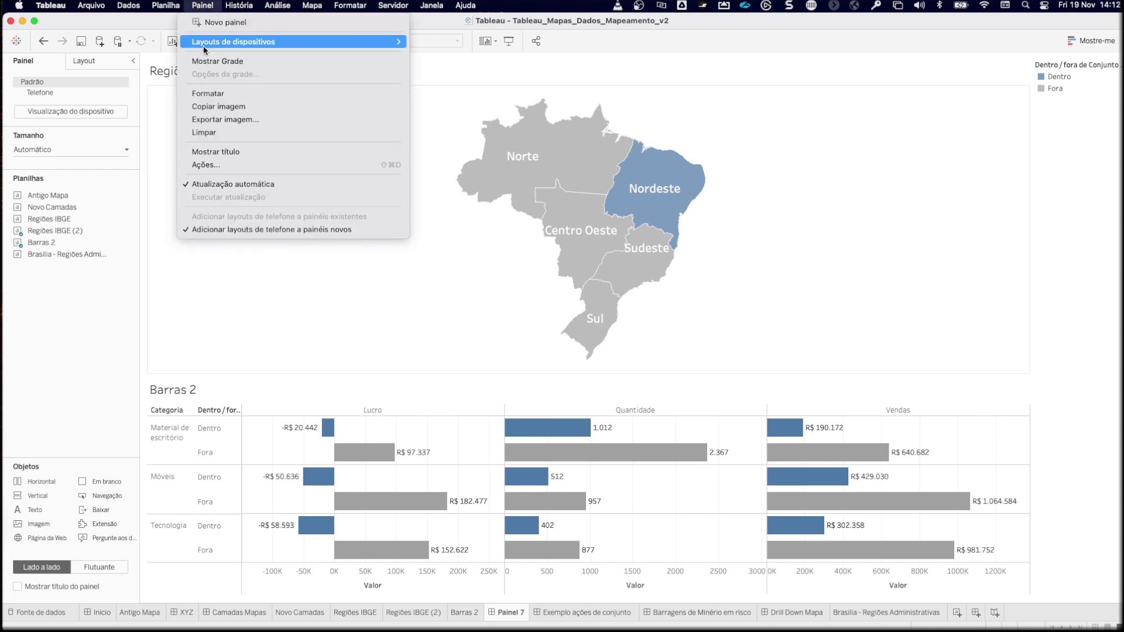
left_click(245, 166)
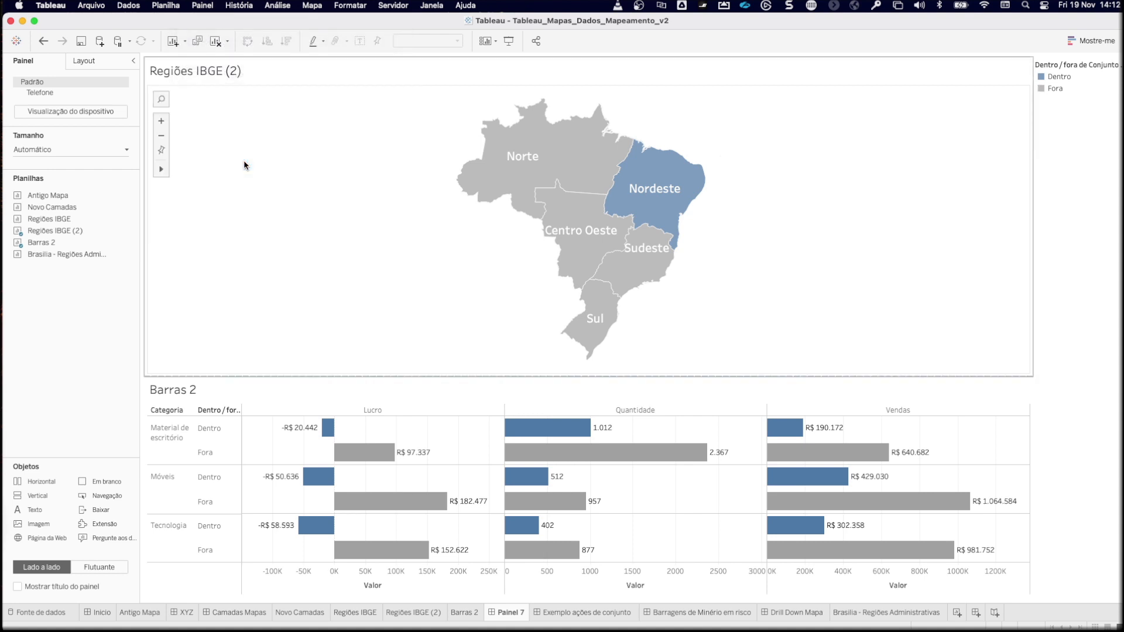
left_click(462, 406)
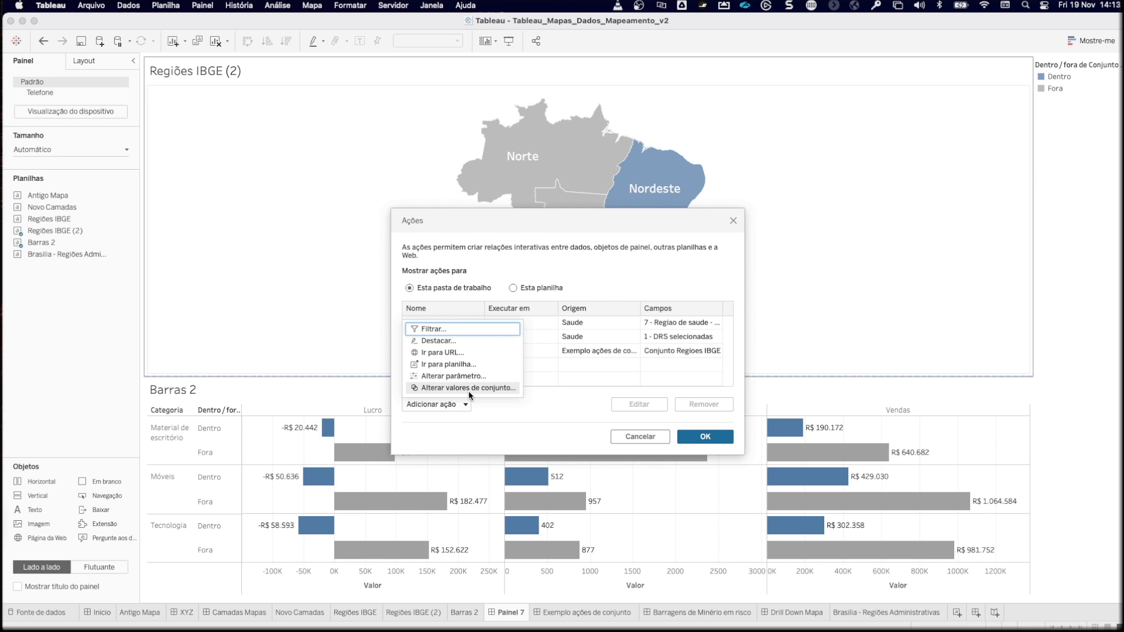
left_click(468, 391)
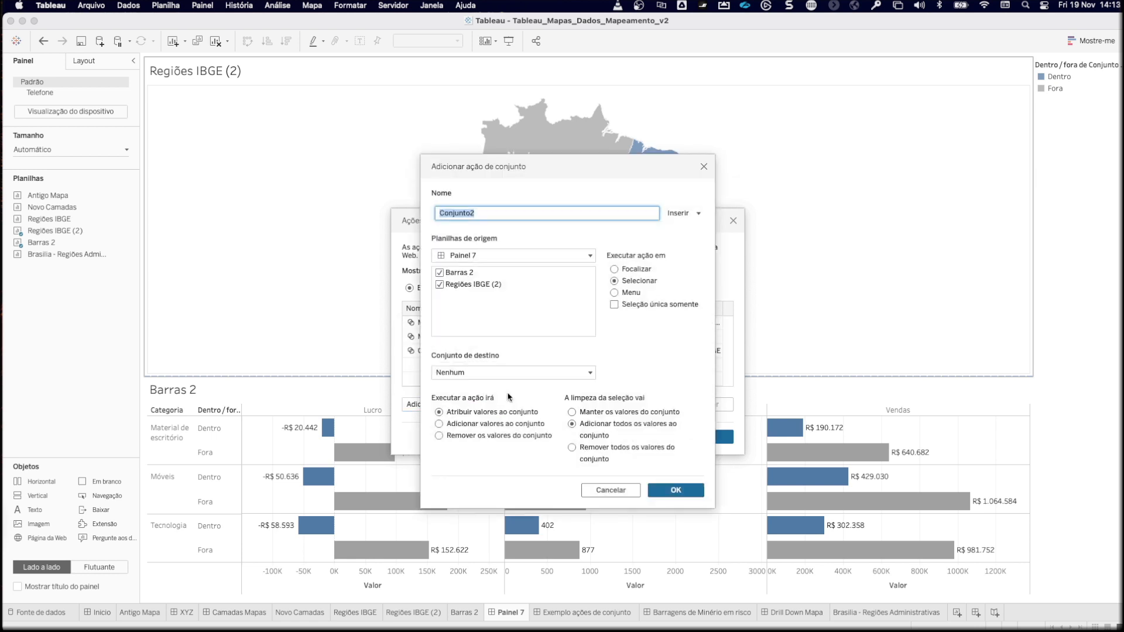
left_click(534, 373)
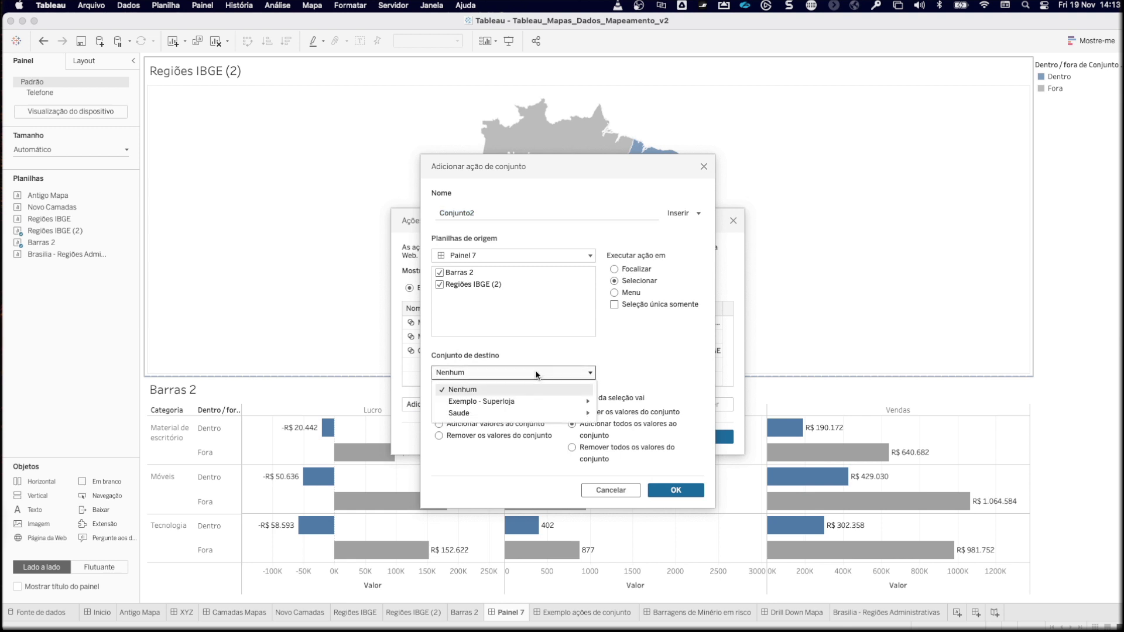
left_click(523, 319)
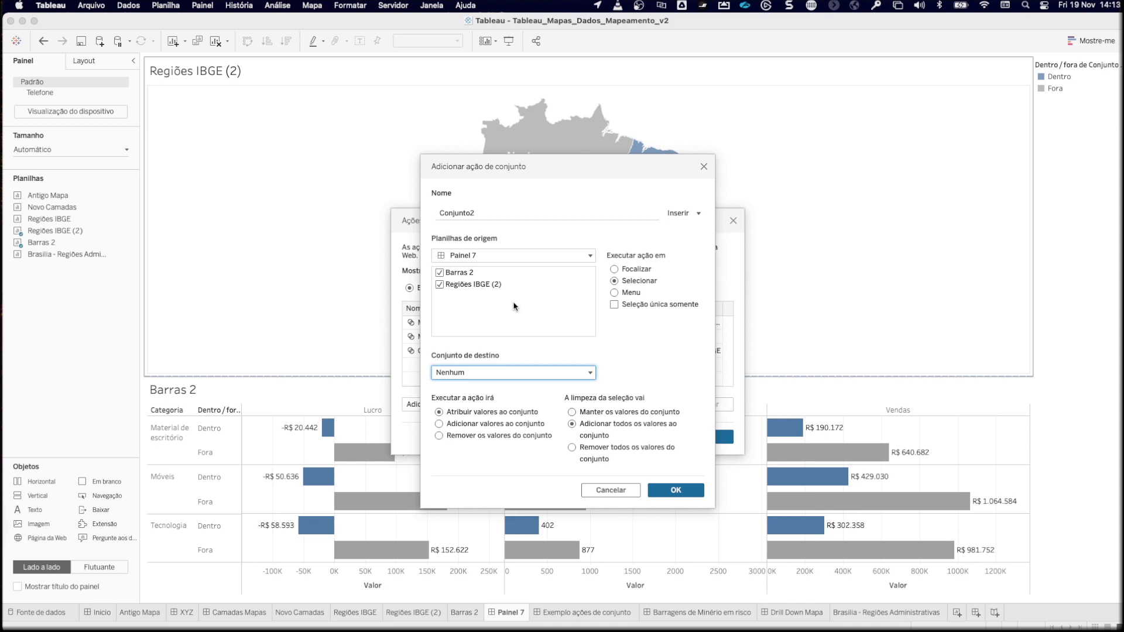
left_click(439, 273)
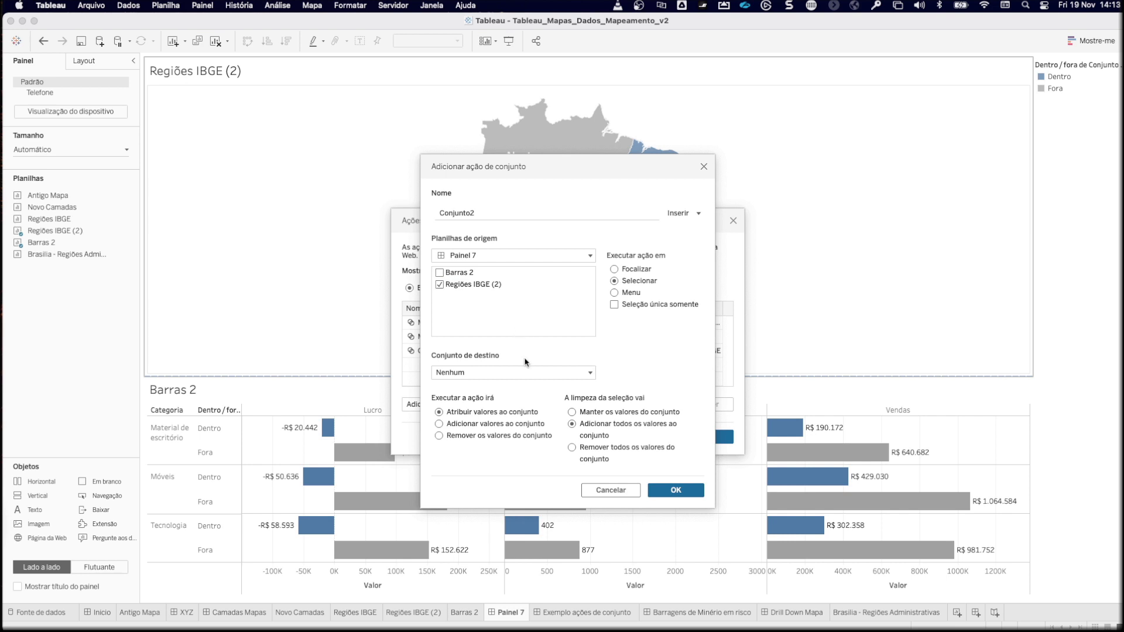
left_click(531, 373)
mouse_move(532, 402)
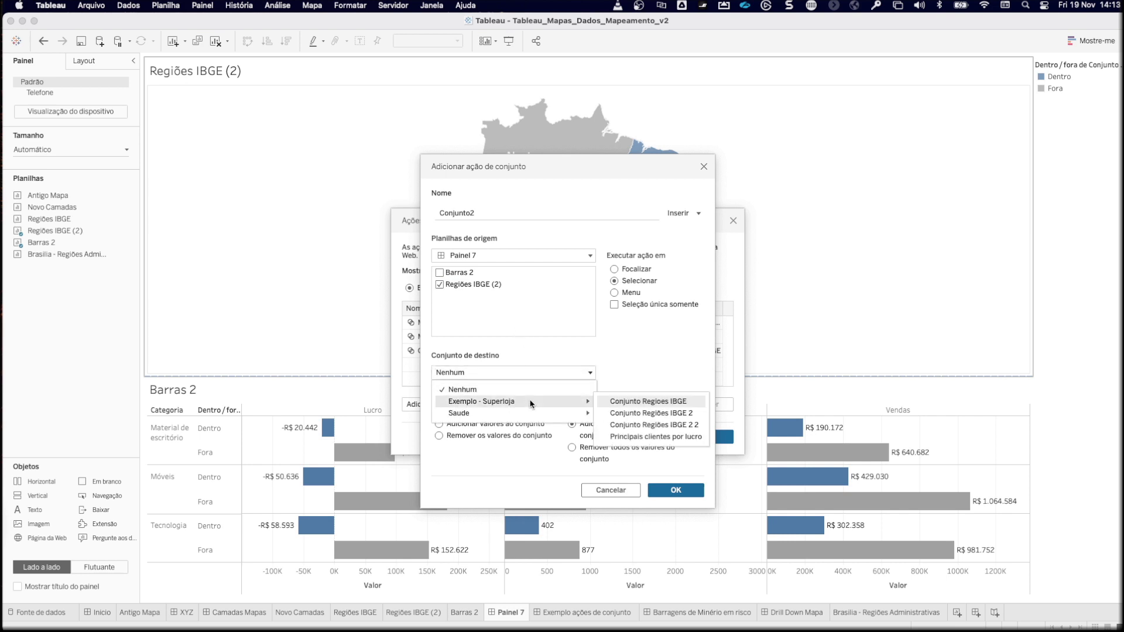
left_click(653, 426)
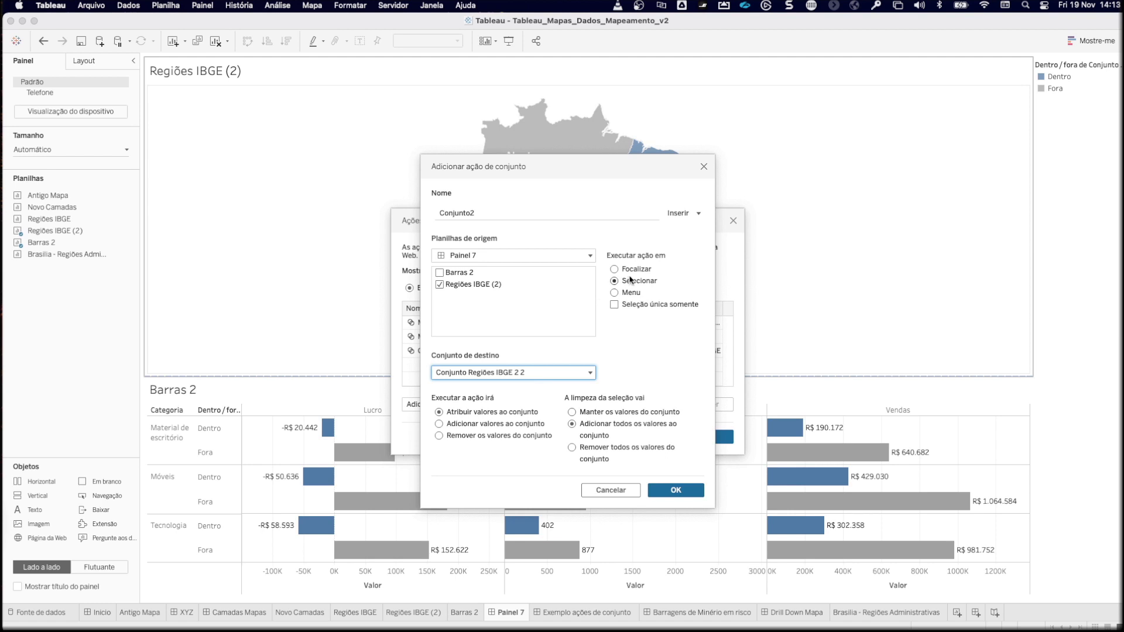
Step: Make clearing the selection remove all values from the set, and save the new set action
left_click(572, 448)
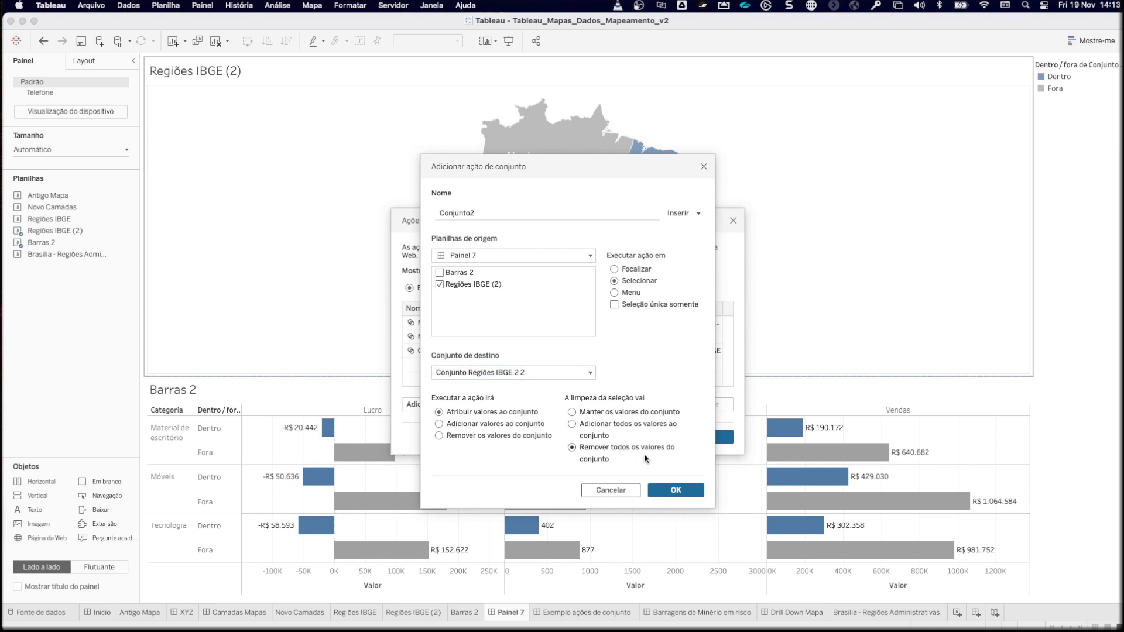
left_click(671, 490)
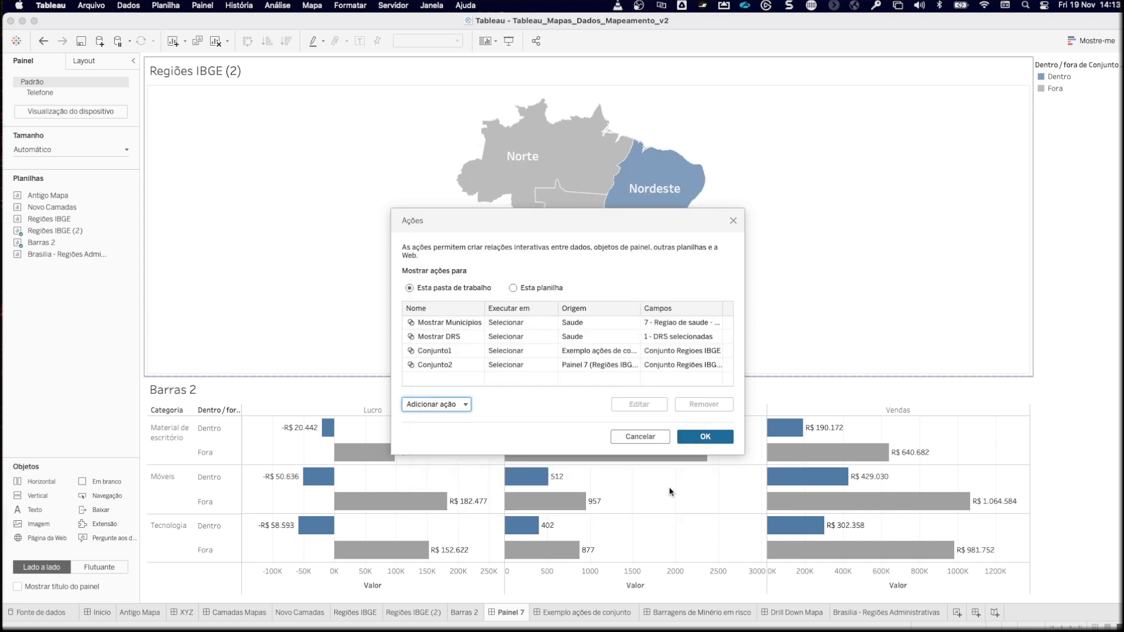
left_click(702, 443)
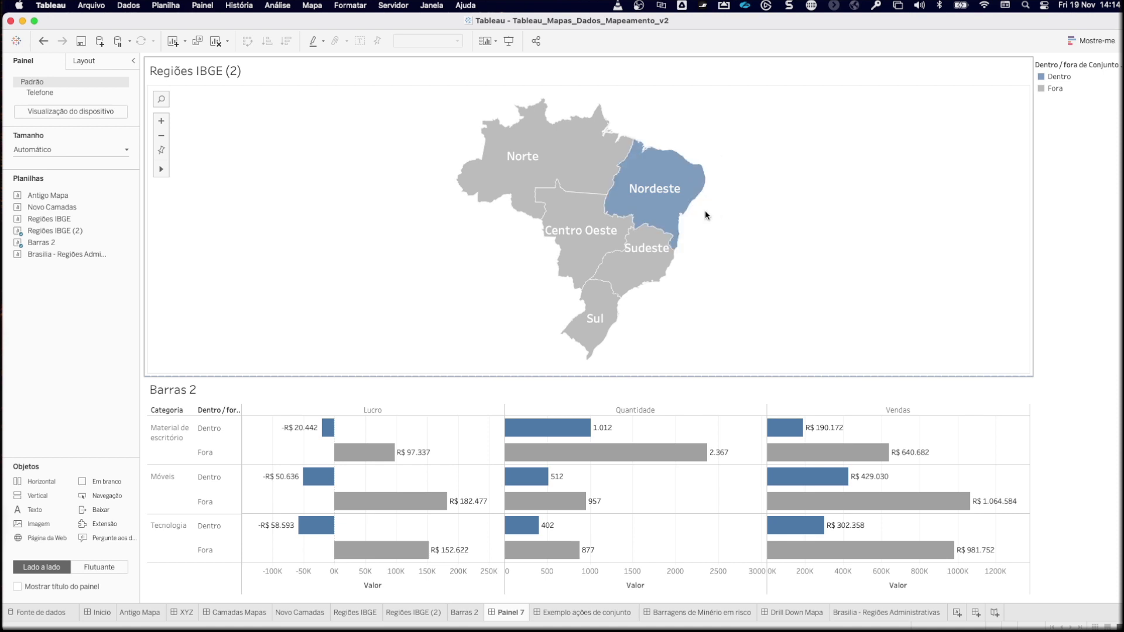
Step: Test the set action by selecting Sudeste on the dashboard map and then clearing the selection
left_click(642, 252)
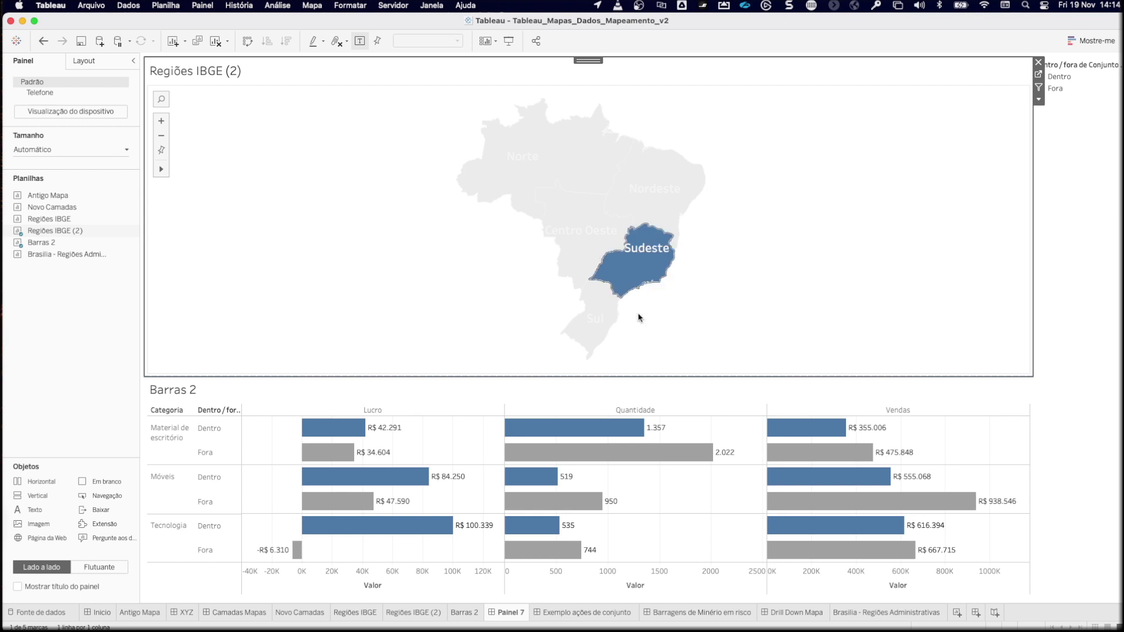
left_click(659, 312)
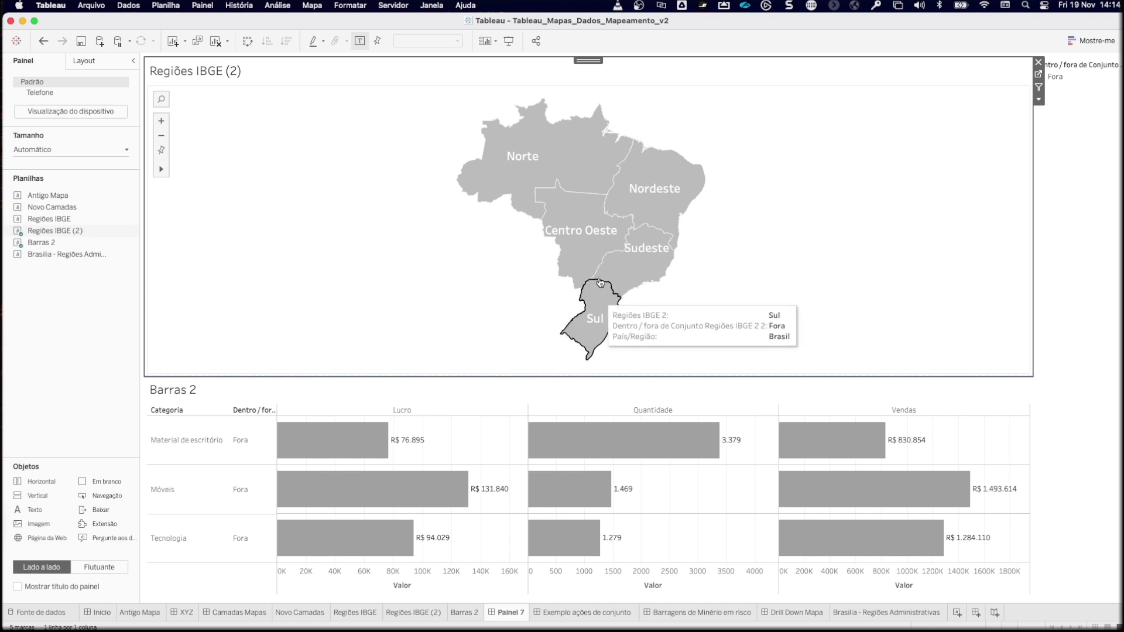
Step: Test the set action by selecting Centro Oeste on the dashboard map and clearing the selection
mouse_move(586, 241)
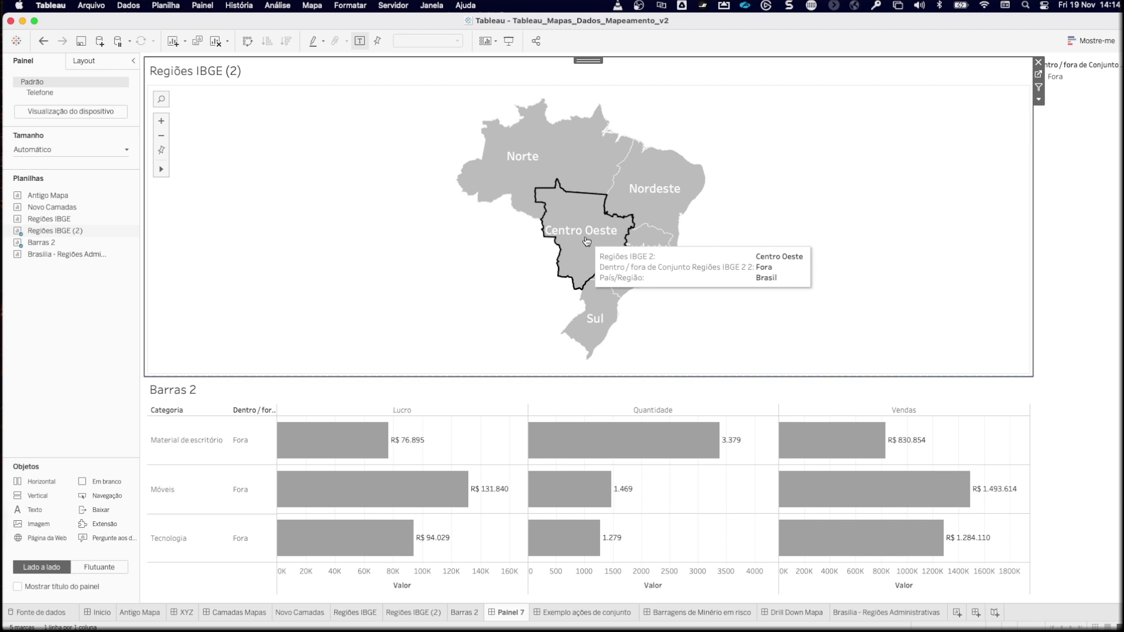
left_click(585, 237)
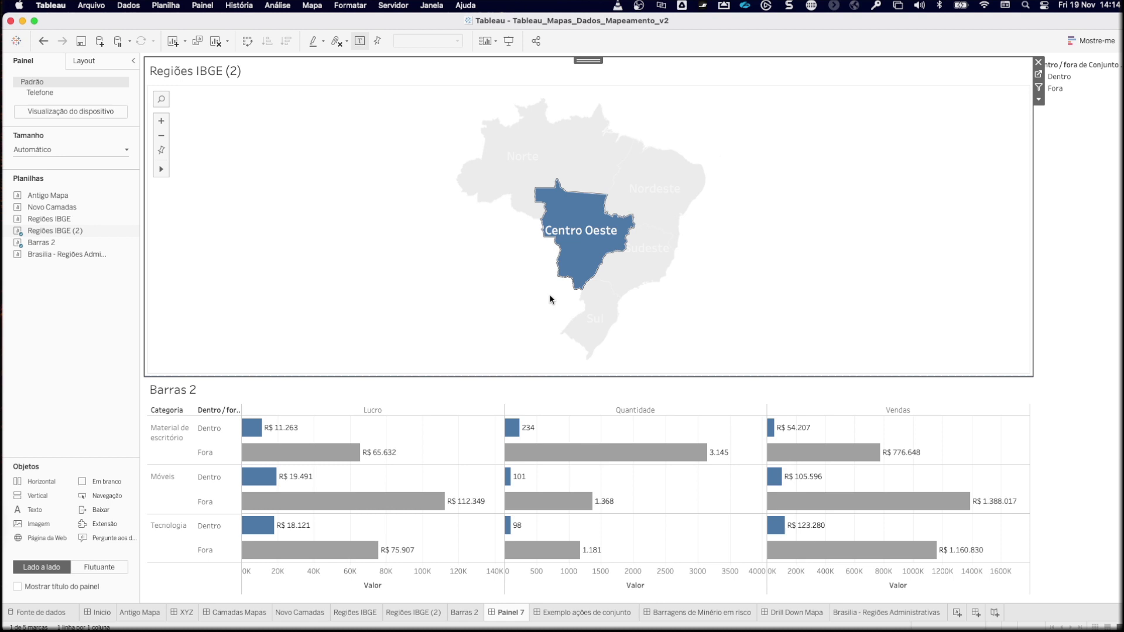
left_click(575, 253)
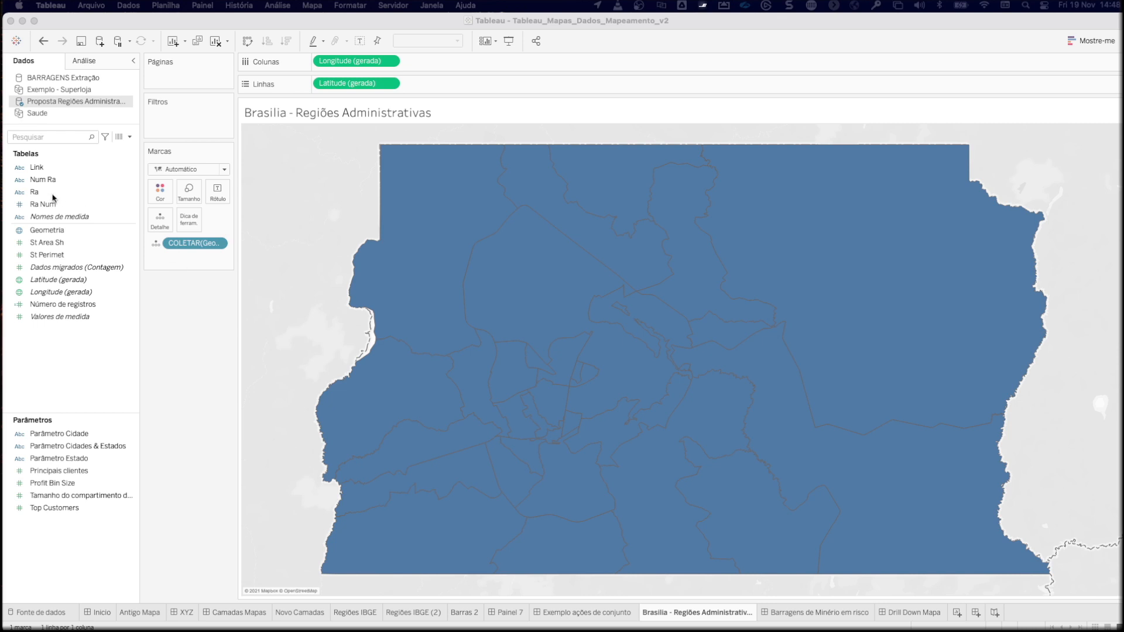
Step: Color the administrative regions on the Brasilia - Regiões Administrativas map by the Ra field
left_click_drag(36, 193, 162, 194)
left_click(507, 325)
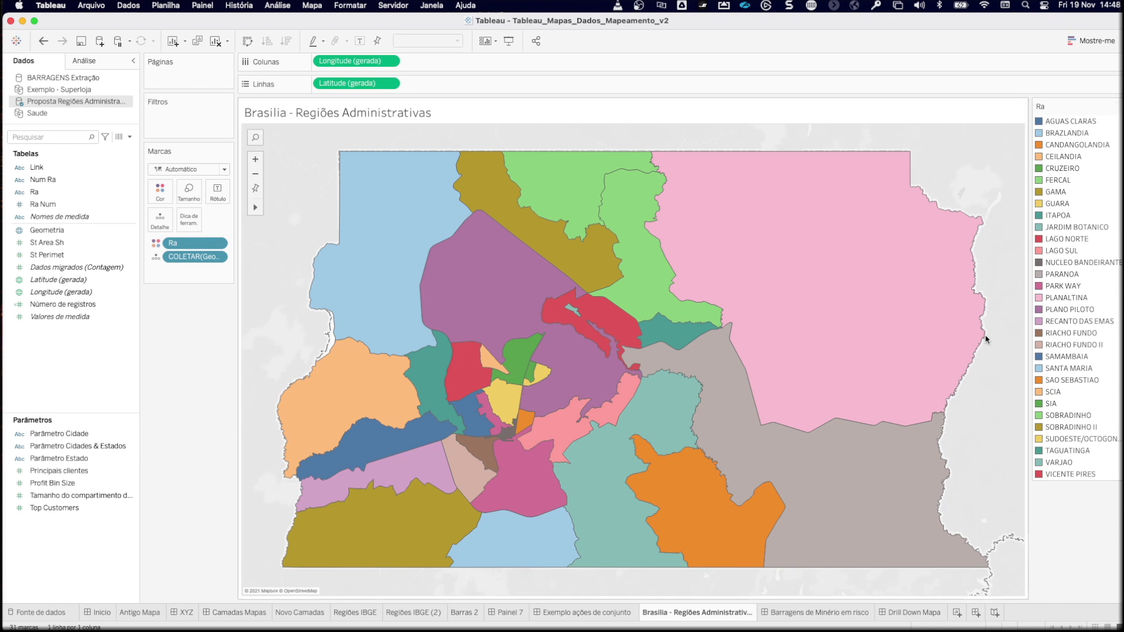
Step: On the Barragens de Minério em risco dashboard, highlight the Baixa, Média and Alta potential damage categories one at a time
mouse_move(796, 621)
left_click(804, 616)
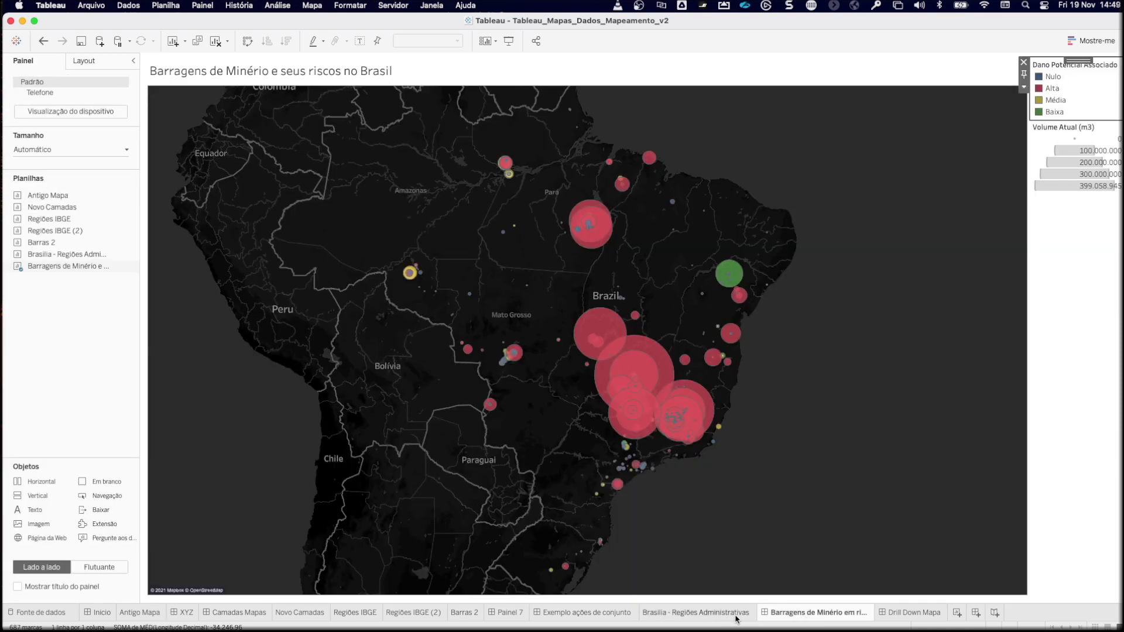
mouse_move(811, 622)
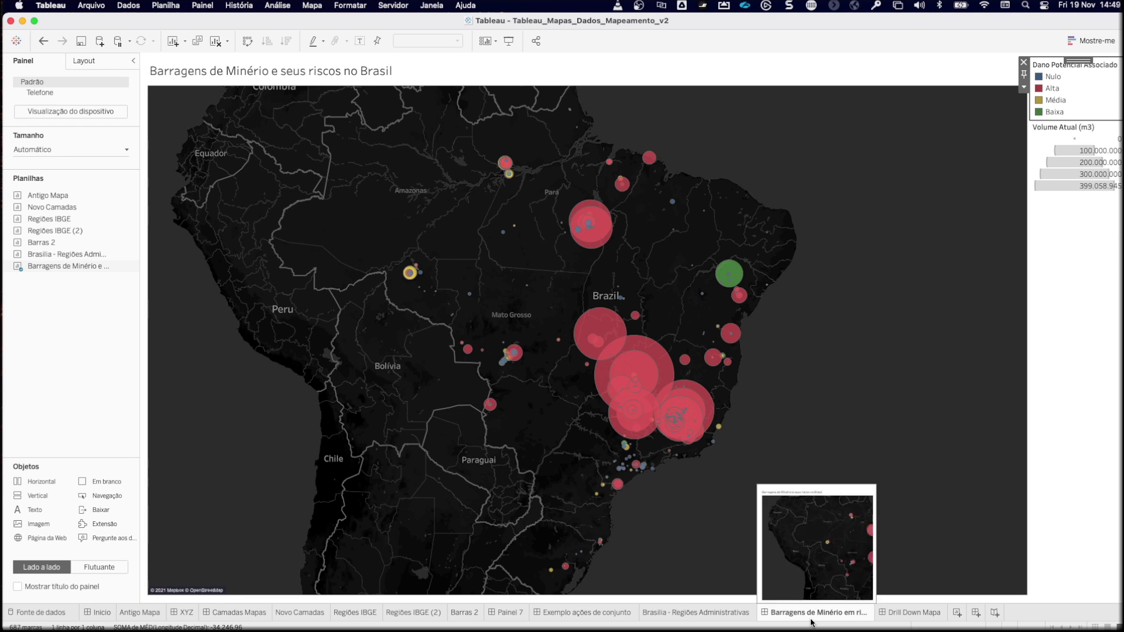
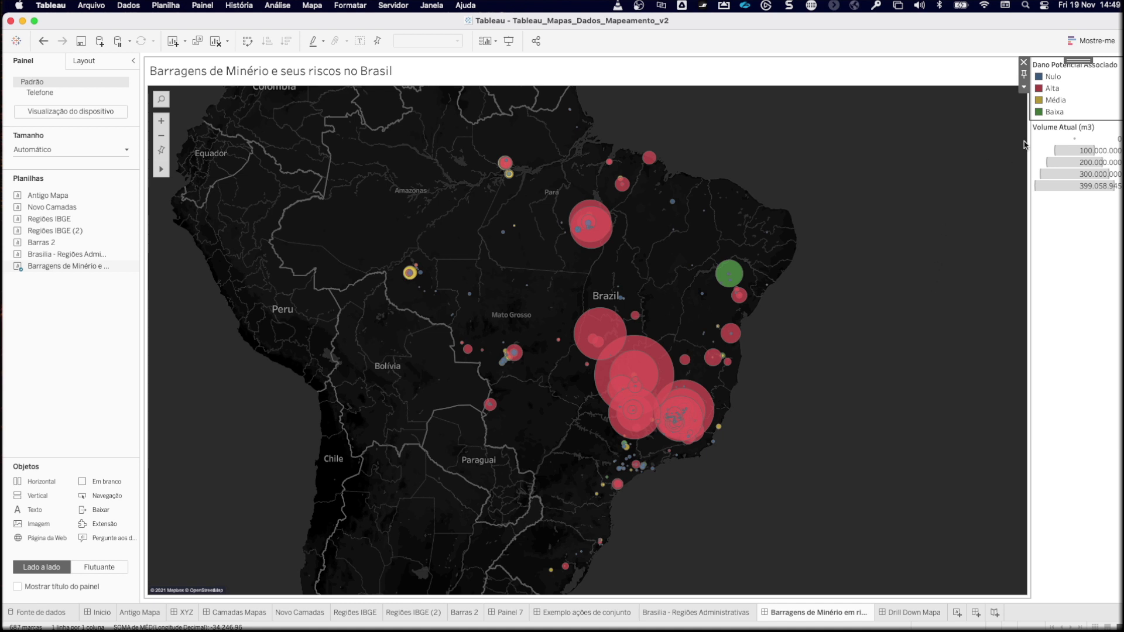
left_click(1055, 112)
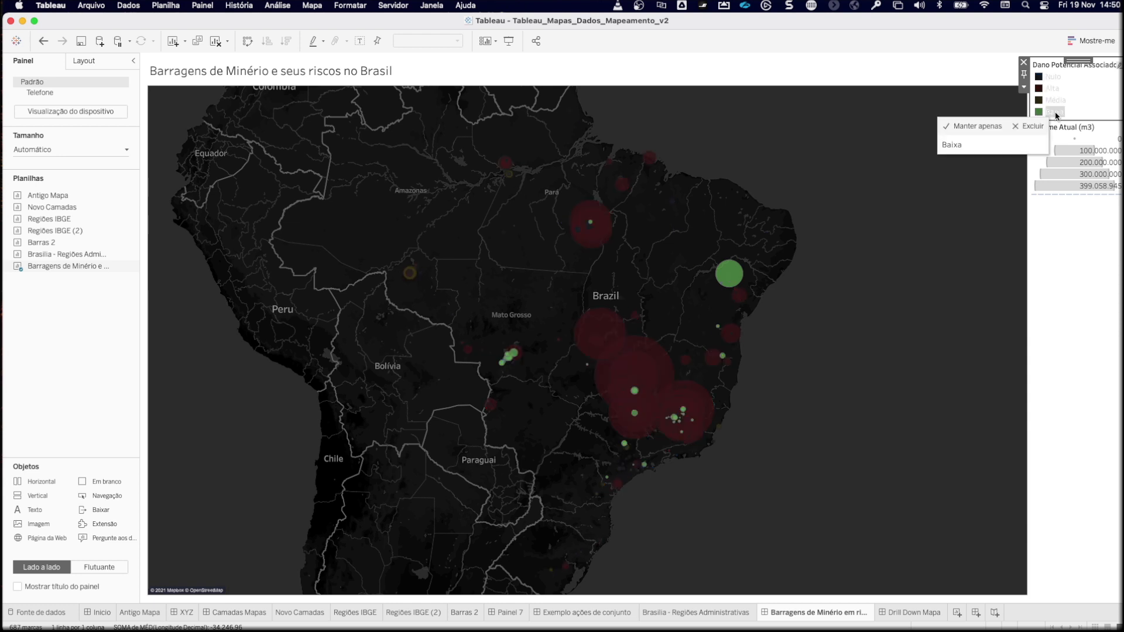
left_click(1057, 101)
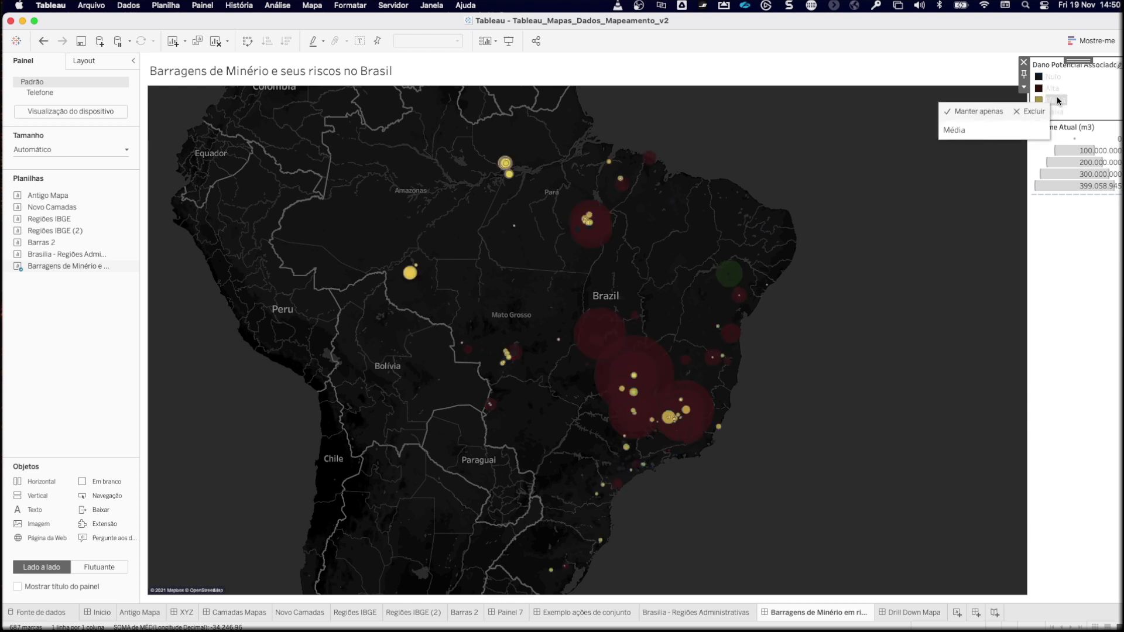
left_click(1054, 89)
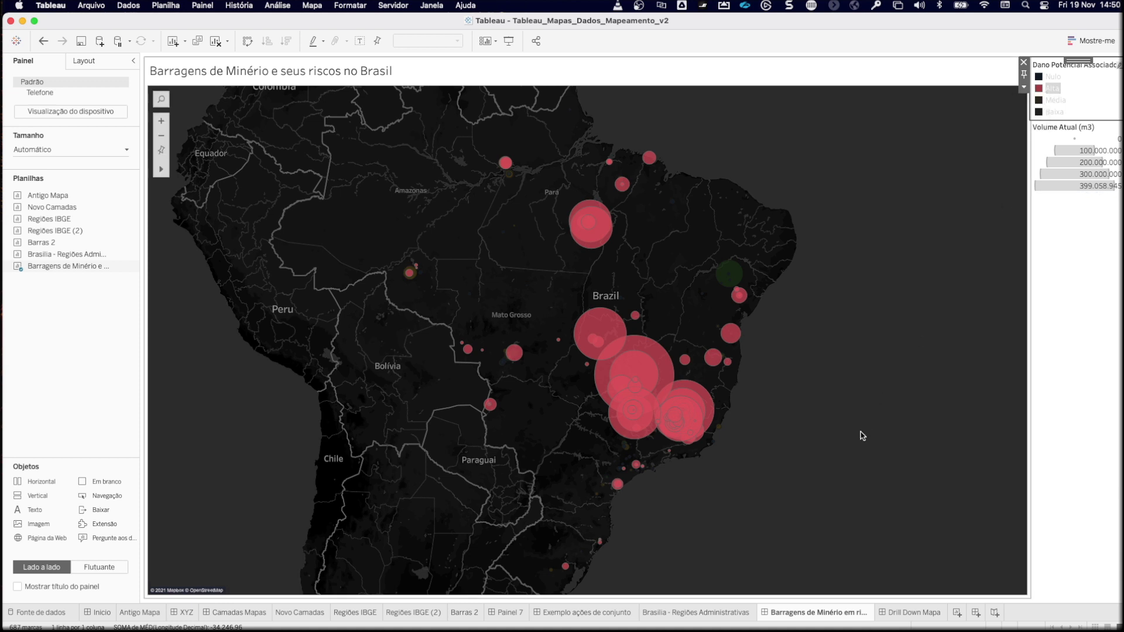
Step: On the Drill Down Map dashboard, drill from the westernmost DRS through a health region to the MARTINOPOLIS municipality and back to the state map
left_click(915, 616)
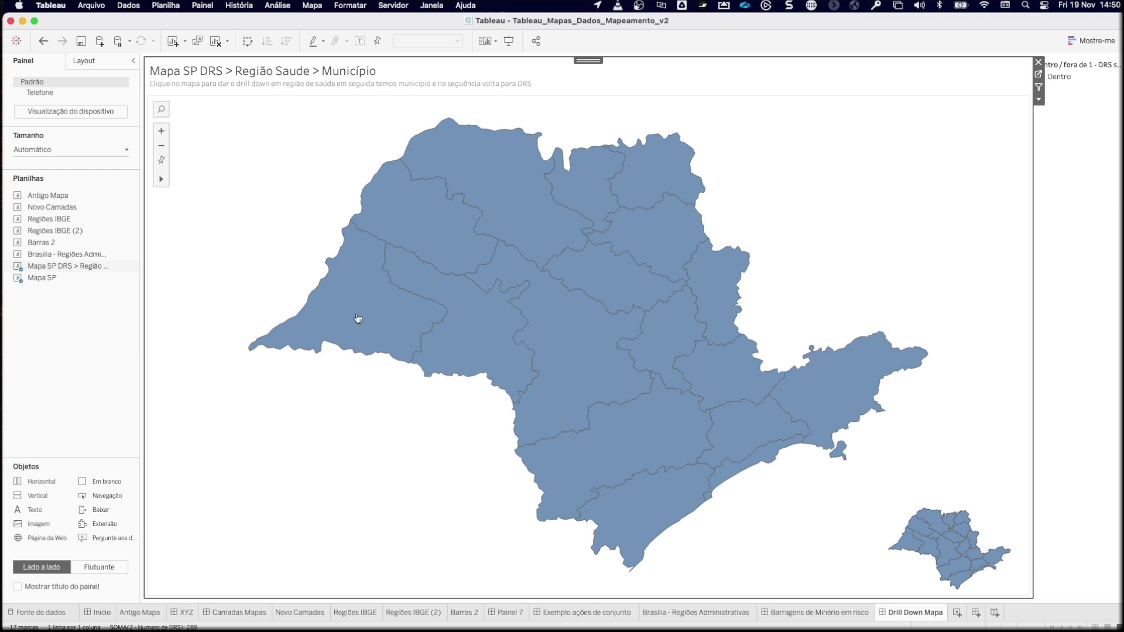
mouse_move(357, 311)
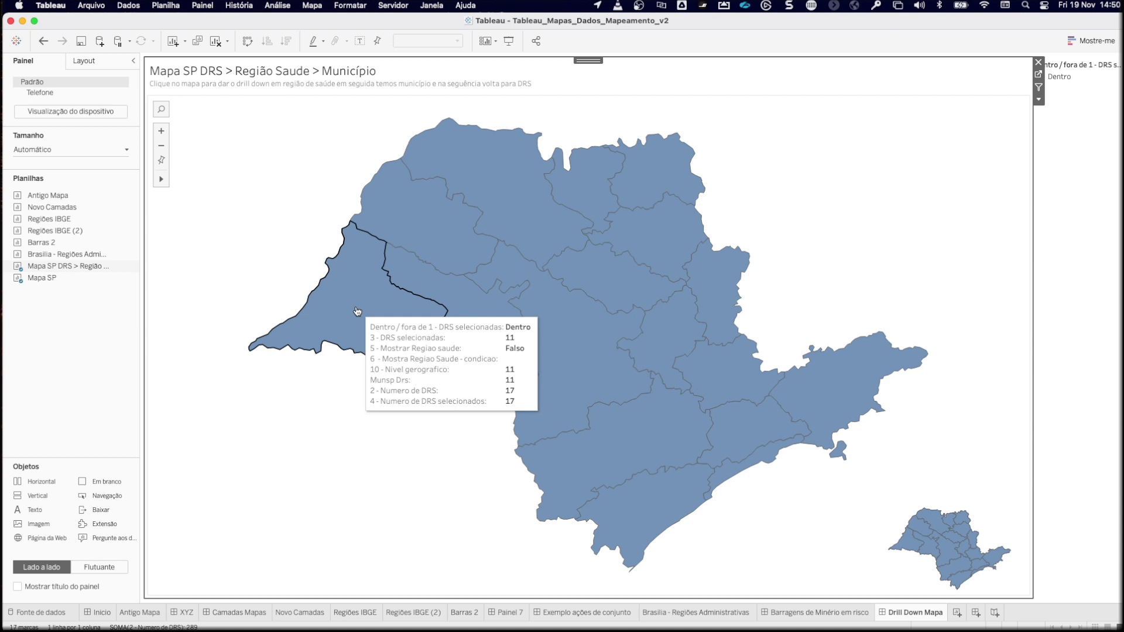
left_click(357, 310)
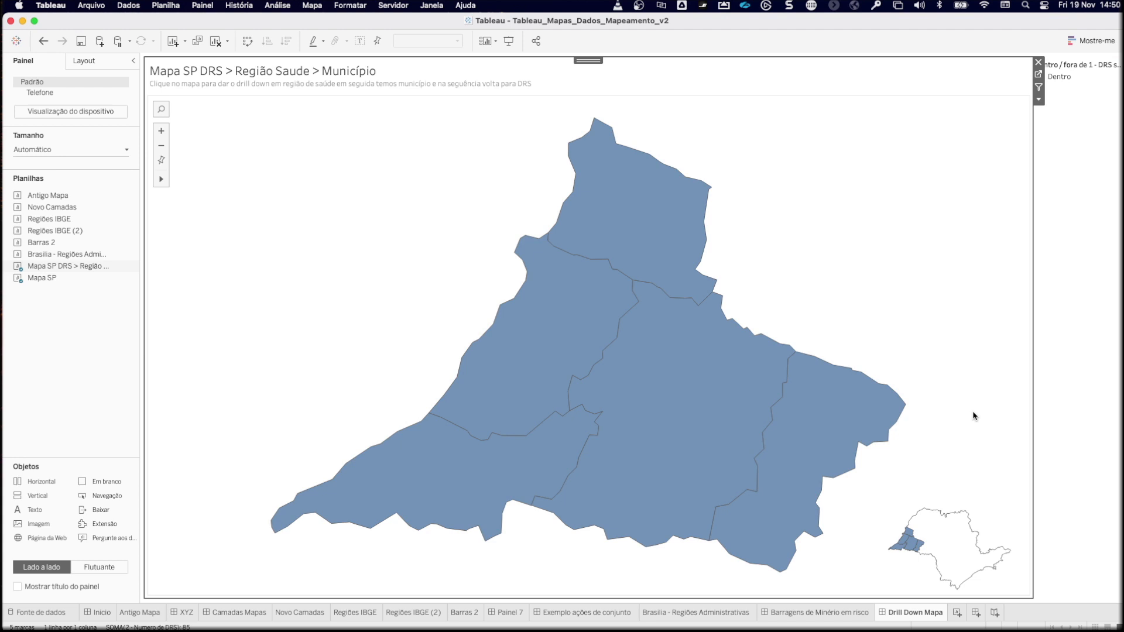
mouse_move(643, 415)
left_click(676, 408)
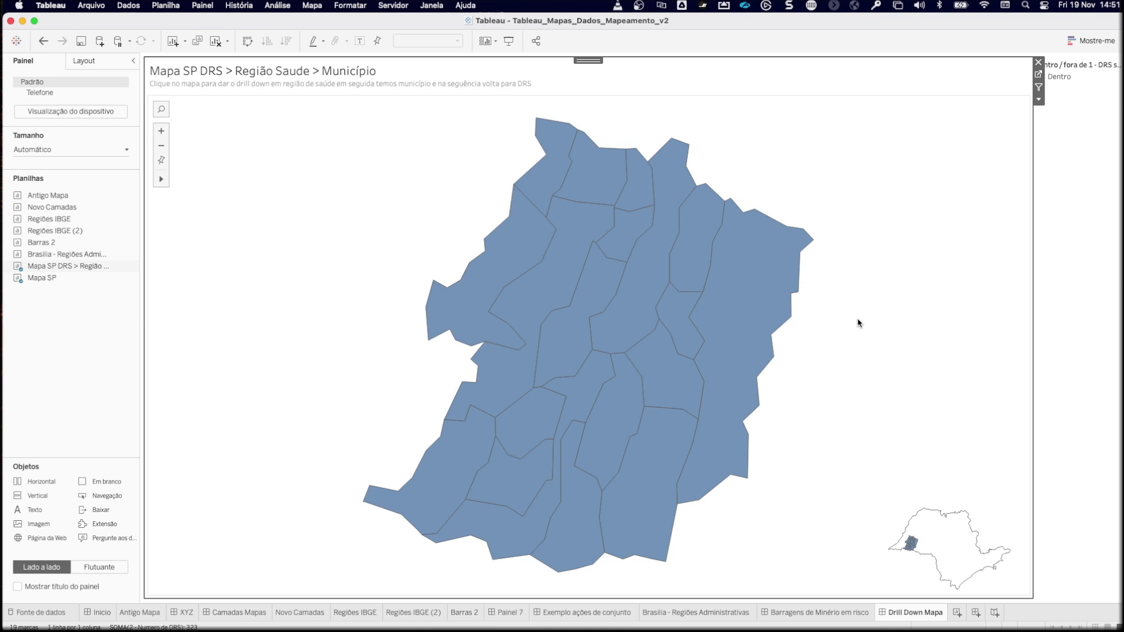
left_click(742, 285)
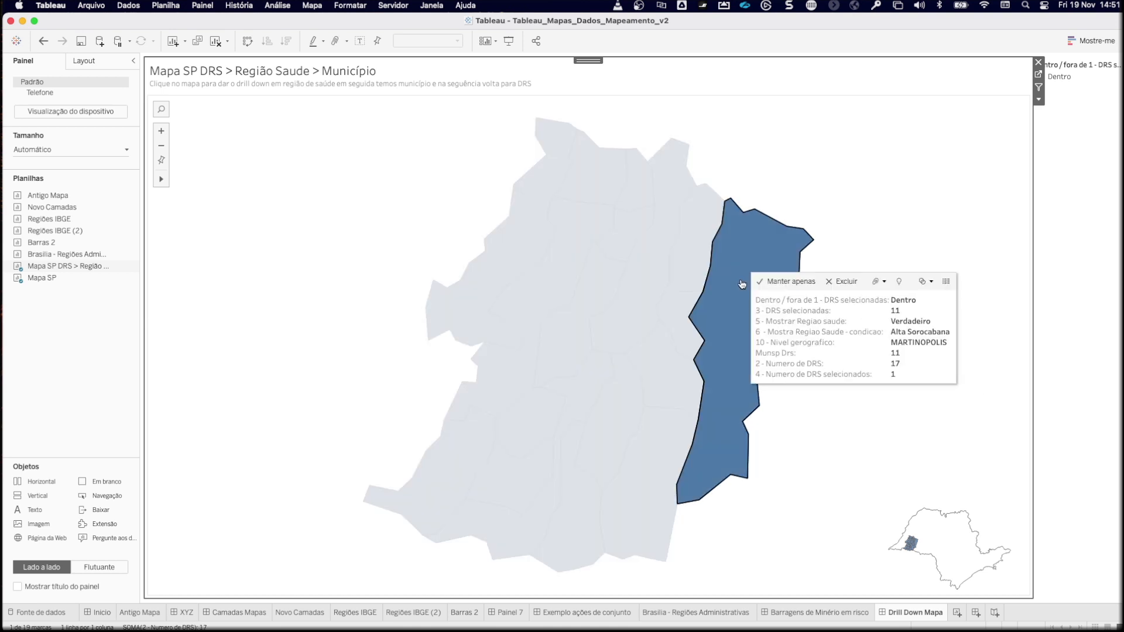
left_click(742, 284)
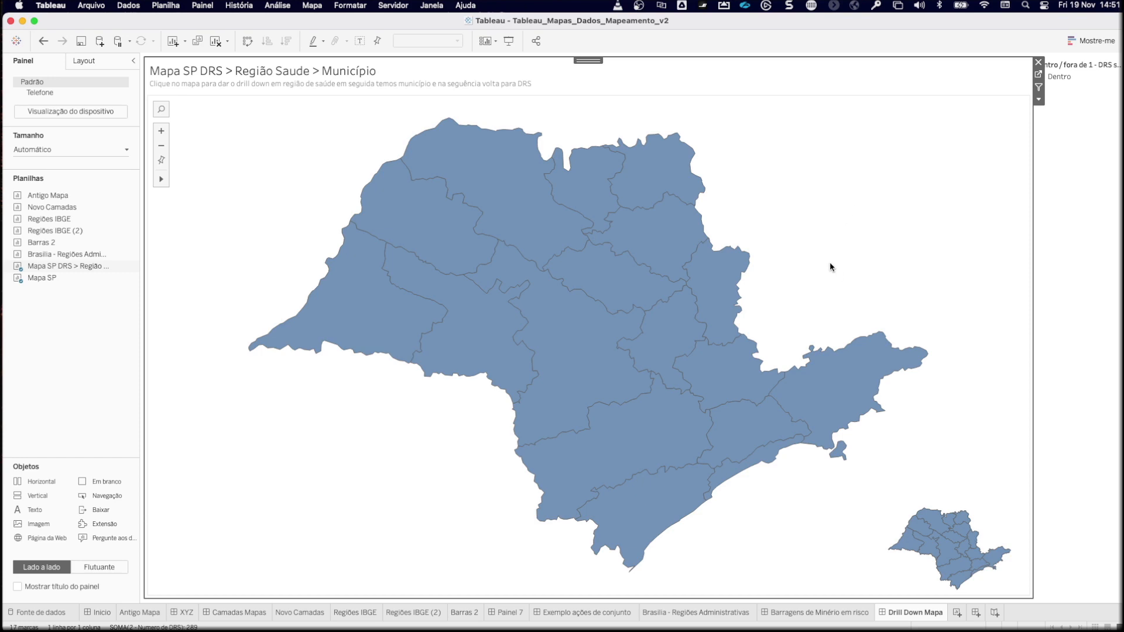
Step: Switch to the browser and view the Flight Path Demo, Snowfall Extremes and Geo-rectified Dots visualizations on Tableau Public
key("ctrl+Right")
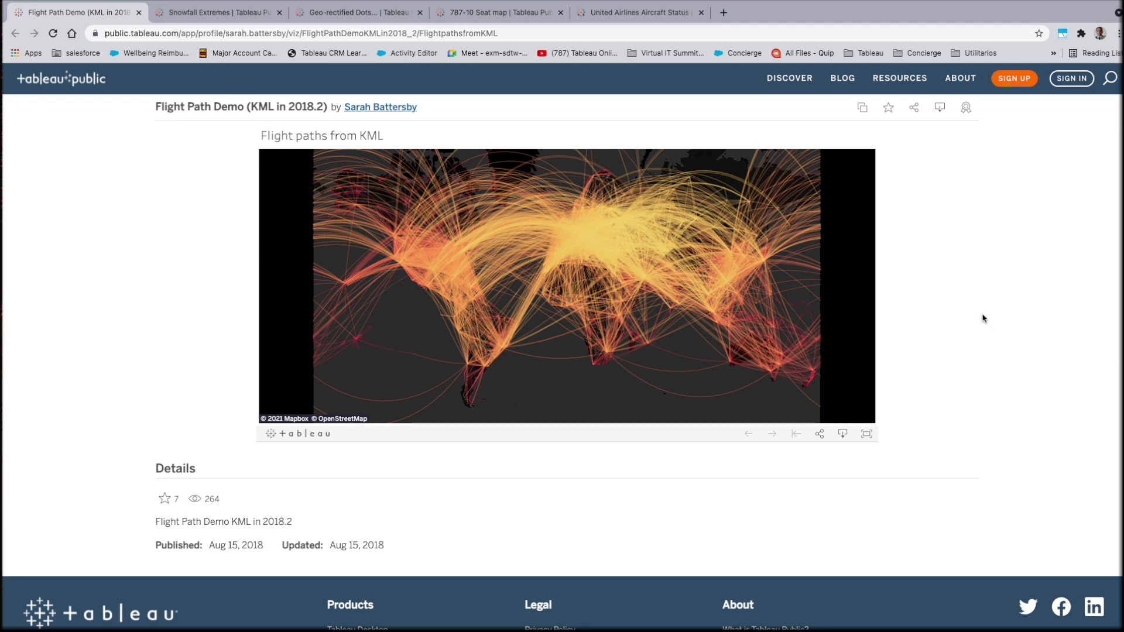
left_click(212, 16)
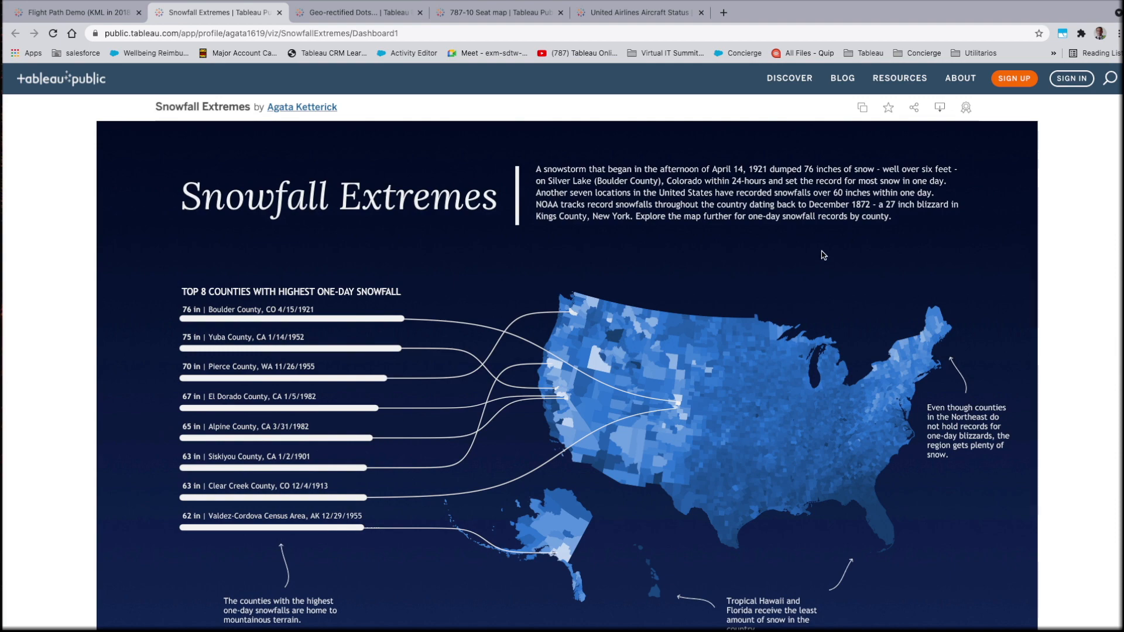
scroll(822, 255, "down", 3)
scroll(824, 255, "up", 4)
left_click(362, 14)
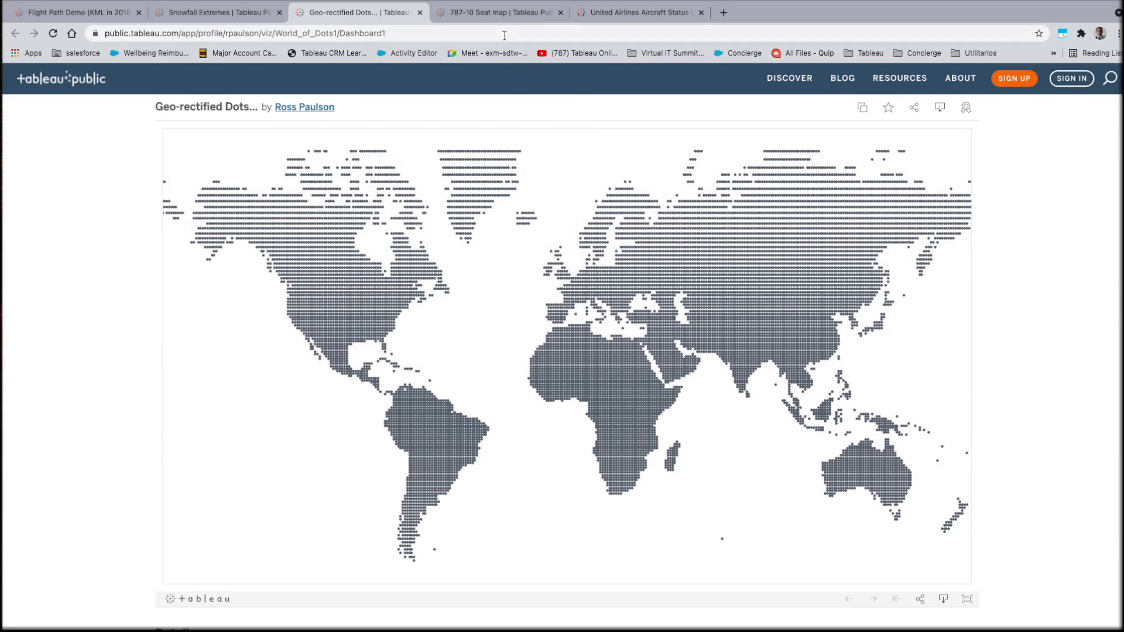
Step: Open the 787-10 Seat map visualization, highlight seats by class and view the available seat color options without changing Seat Class
left_click(501, 17)
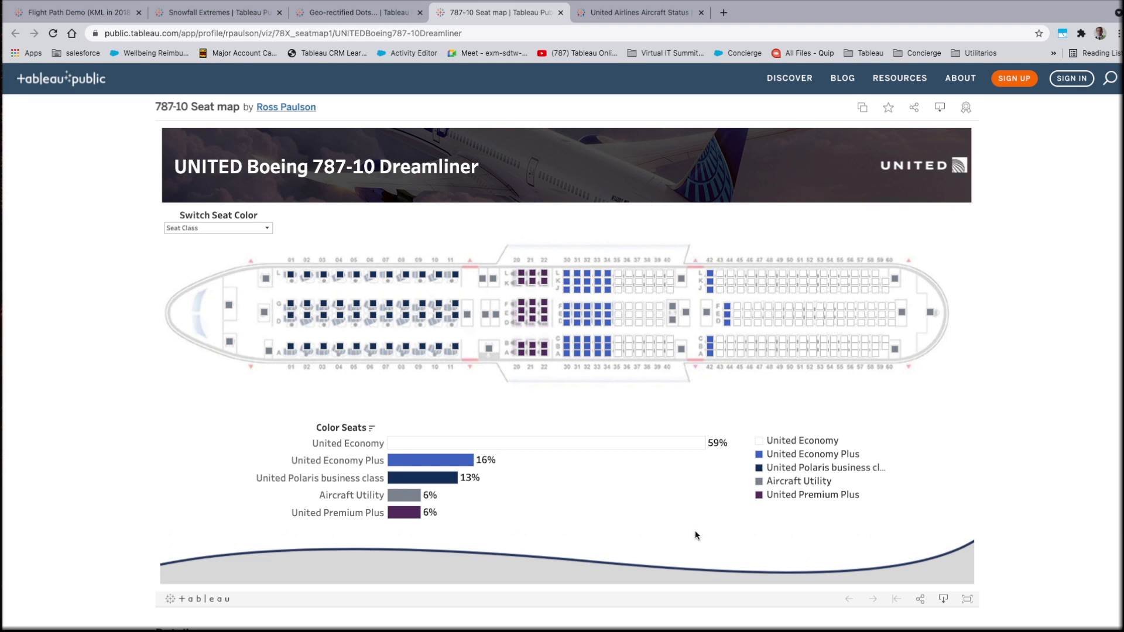
mouse_move(436, 471)
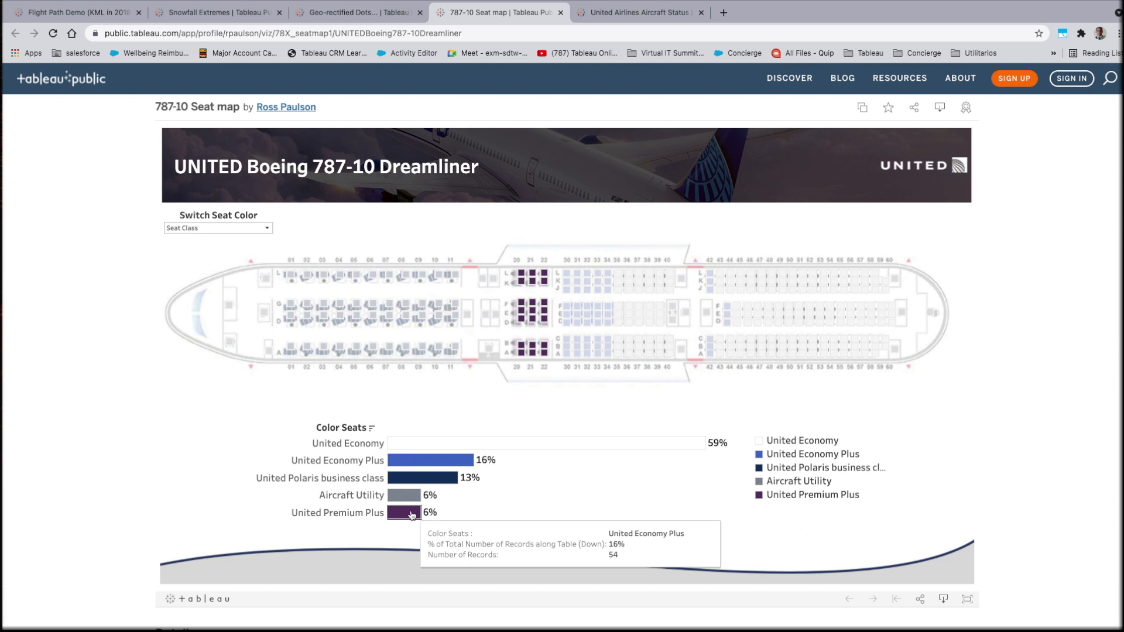
left_click(267, 228)
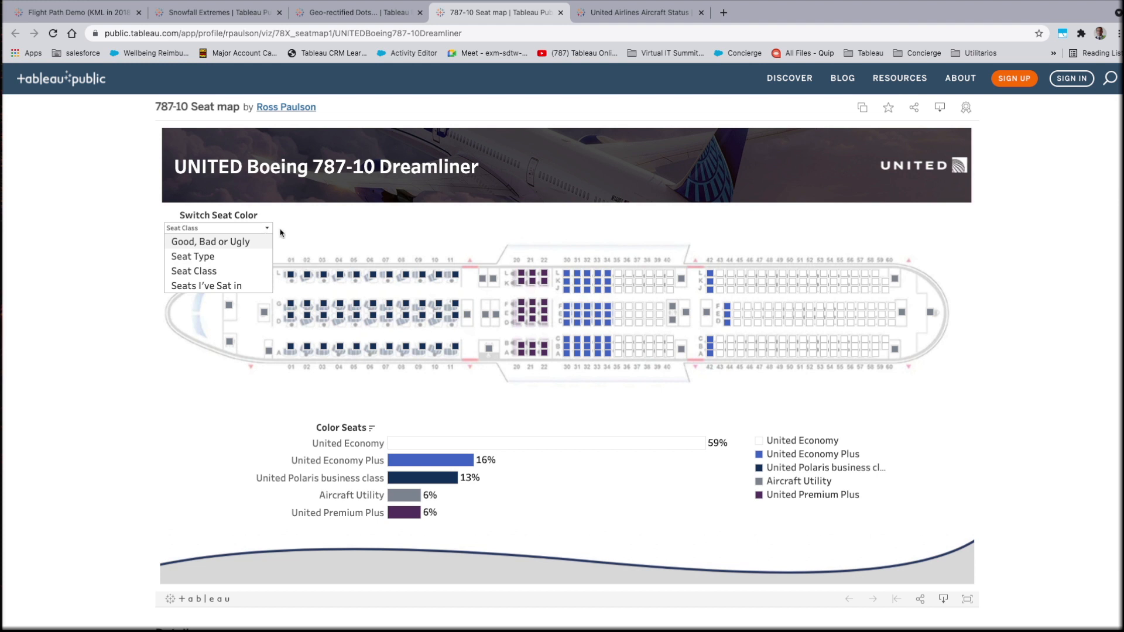
left_click(360, 221)
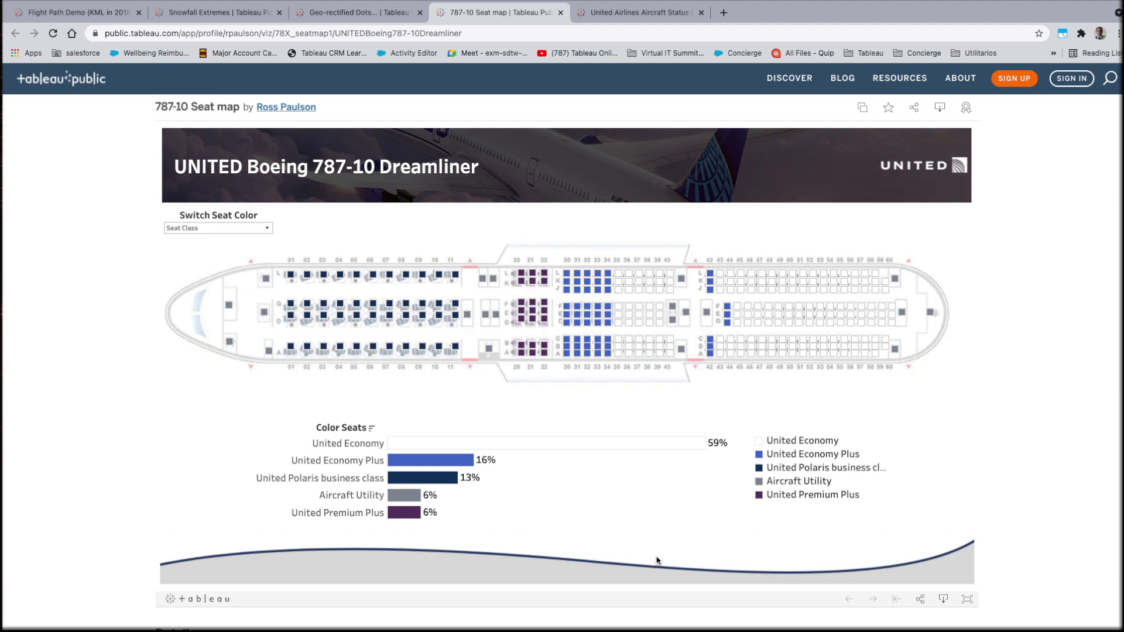
Step: View the United Airlines Aircraft Status visualization and switch to the closing presentation slide
mouse_move(635, 451)
left_click(628, 13)
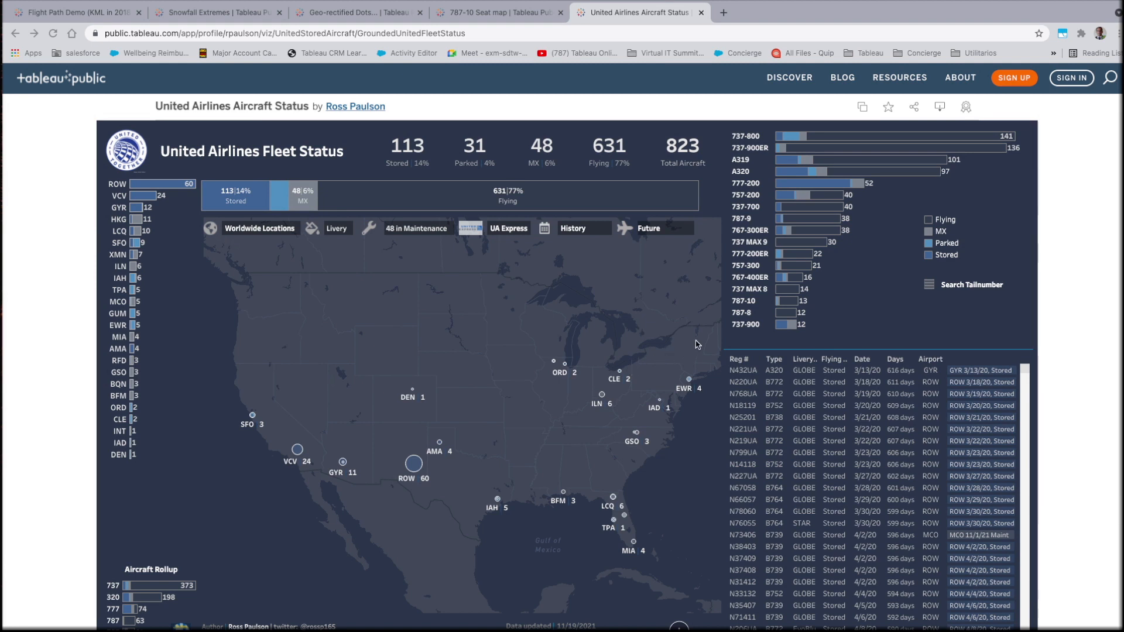
key("ctrl+Right")
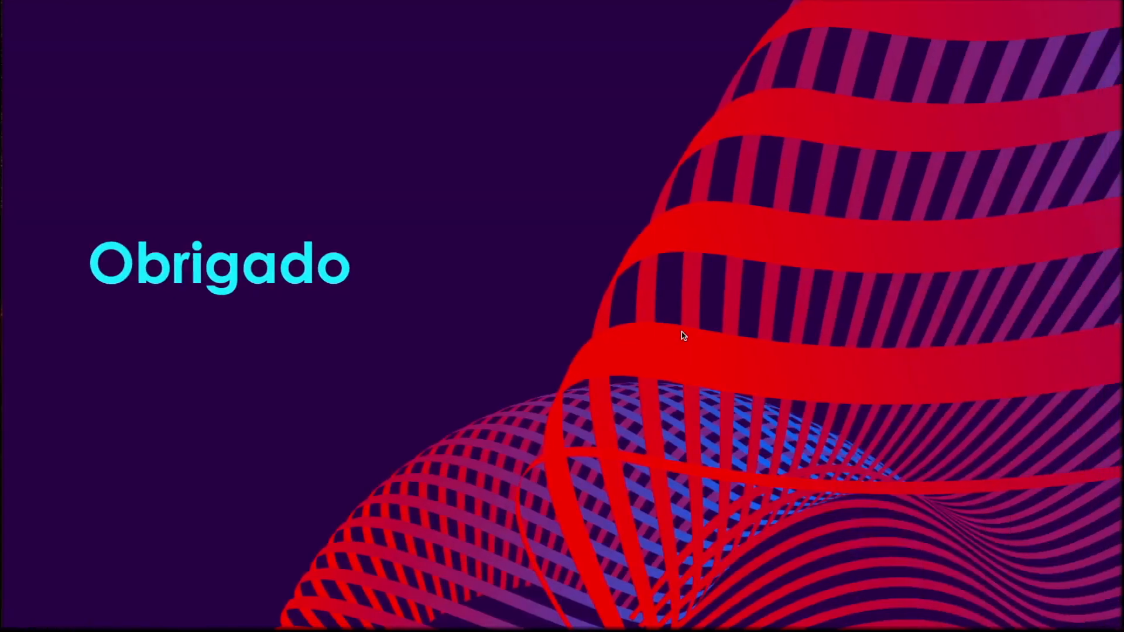